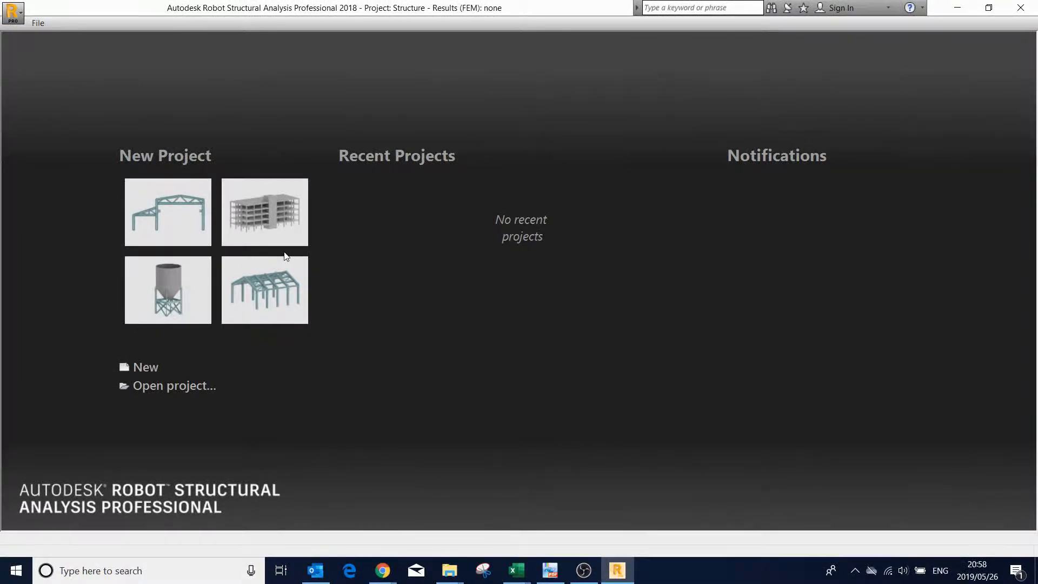
# - Check the two-storey frame of FIG. P12.5 in the PDF-XChange Viewer textbook and create a new 2D frame project in Robot Structural Analysis
pyautogui.click(543, 577)
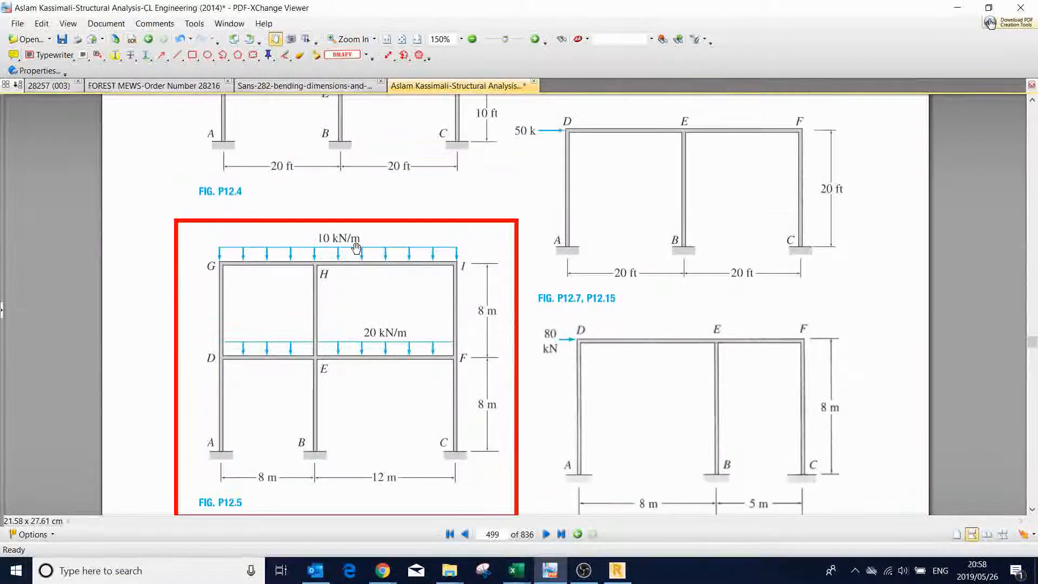
pyautogui.scroll(-3, 357, 247)
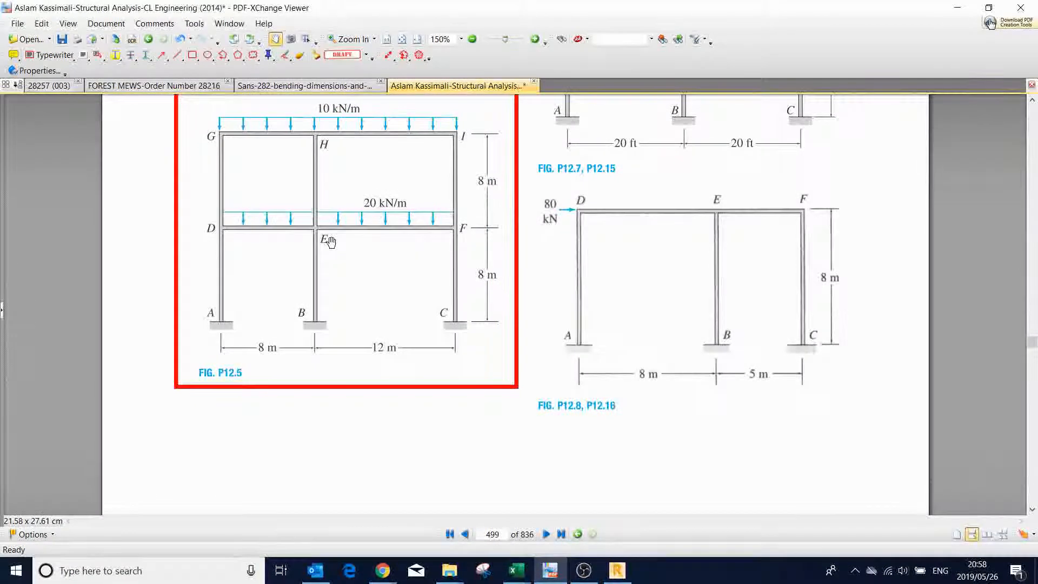
pyautogui.scroll(2, 331, 242)
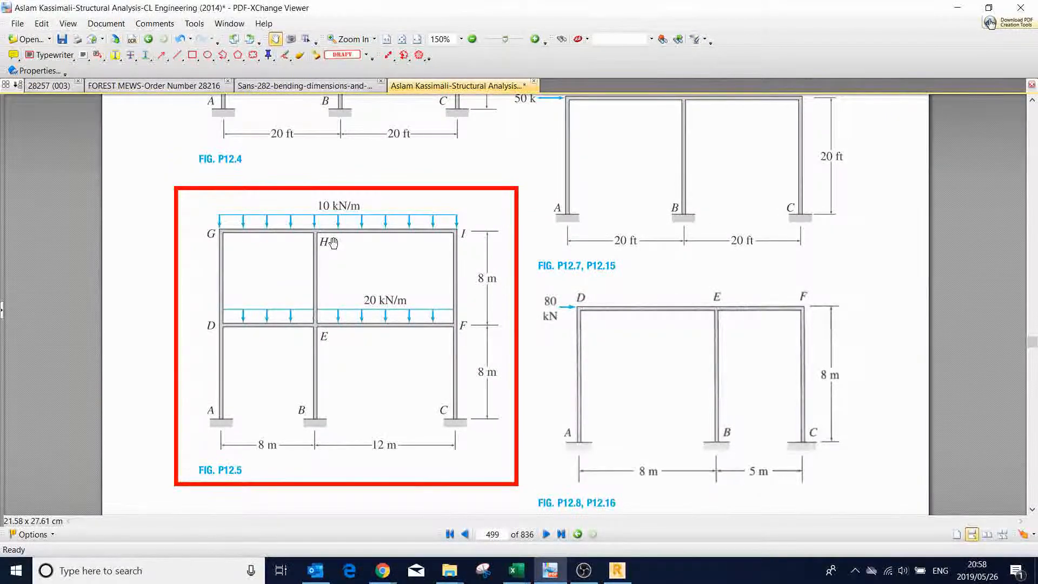
pyautogui.scroll(-1, 333, 243)
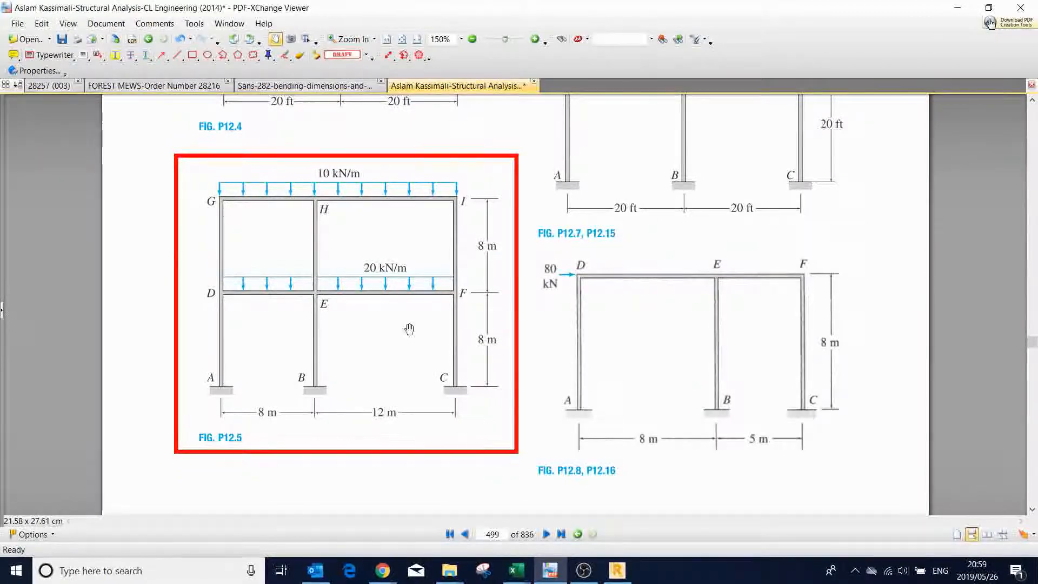
pyautogui.click(609, 576)
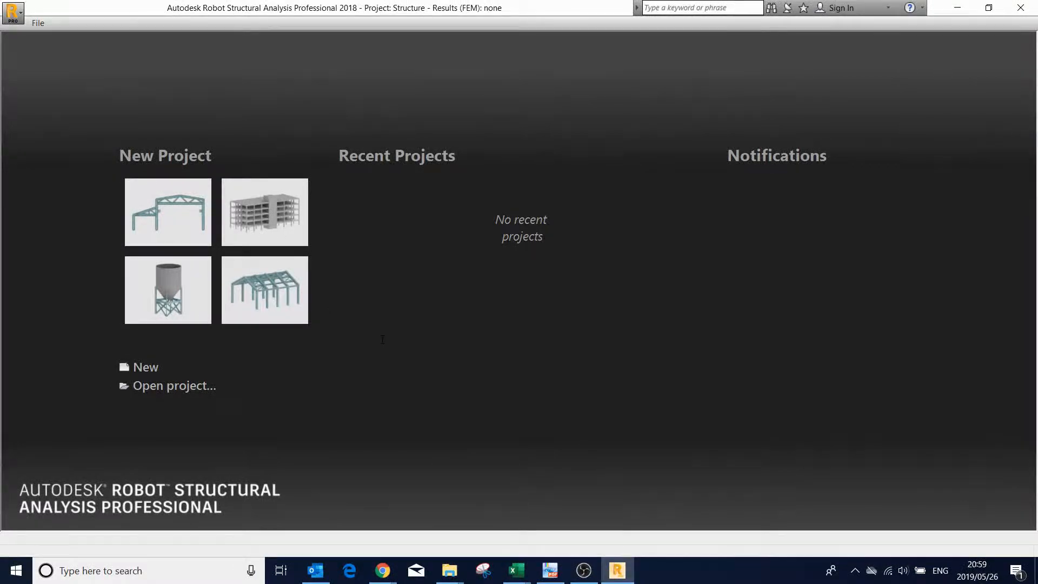
pyautogui.click(174, 219)
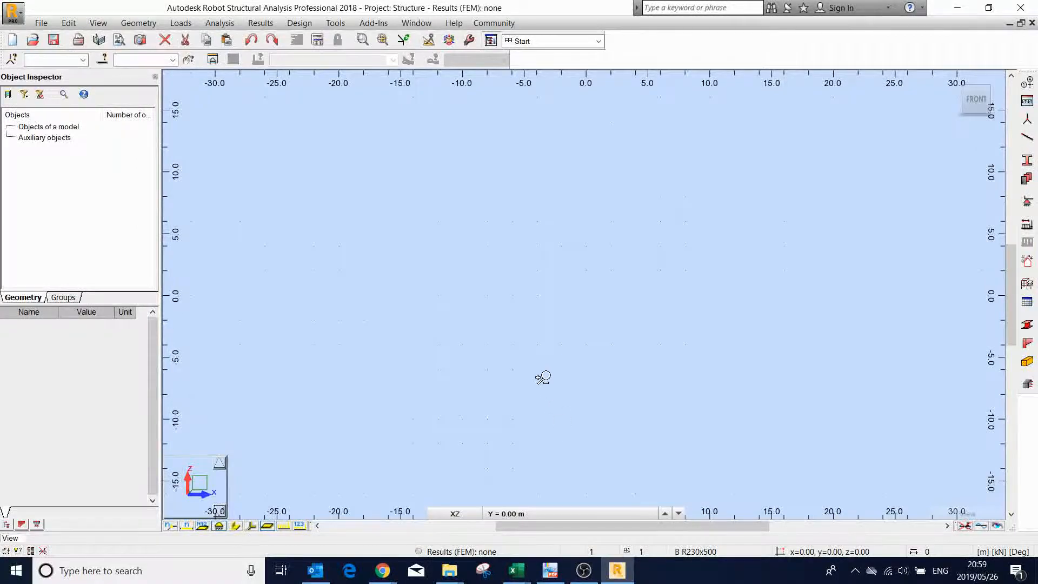
# - Using the bay widths in FIG. P12.5, define Cartesian X axes in Robot at 0, 8 and 20 m, with spacings of 8 m and 12 m
pyautogui.click(550, 570)
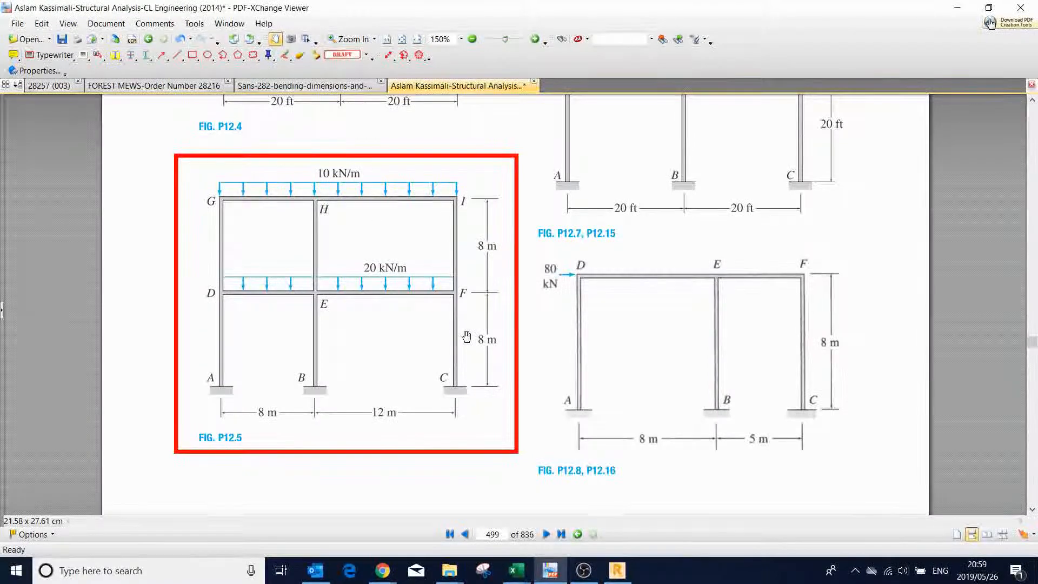
pyautogui.click(617, 571)
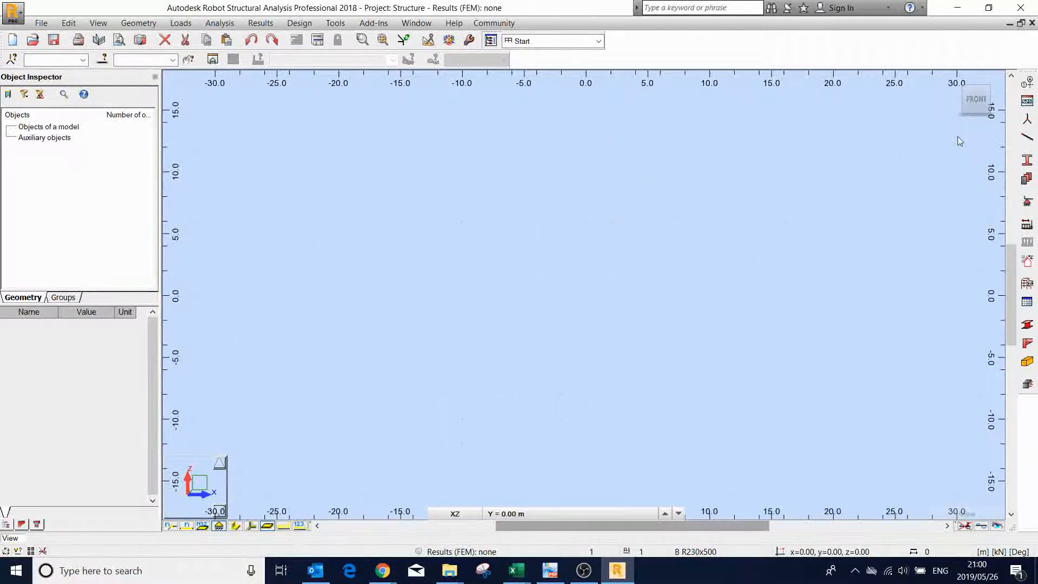
pyautogui.click(1028, 84)
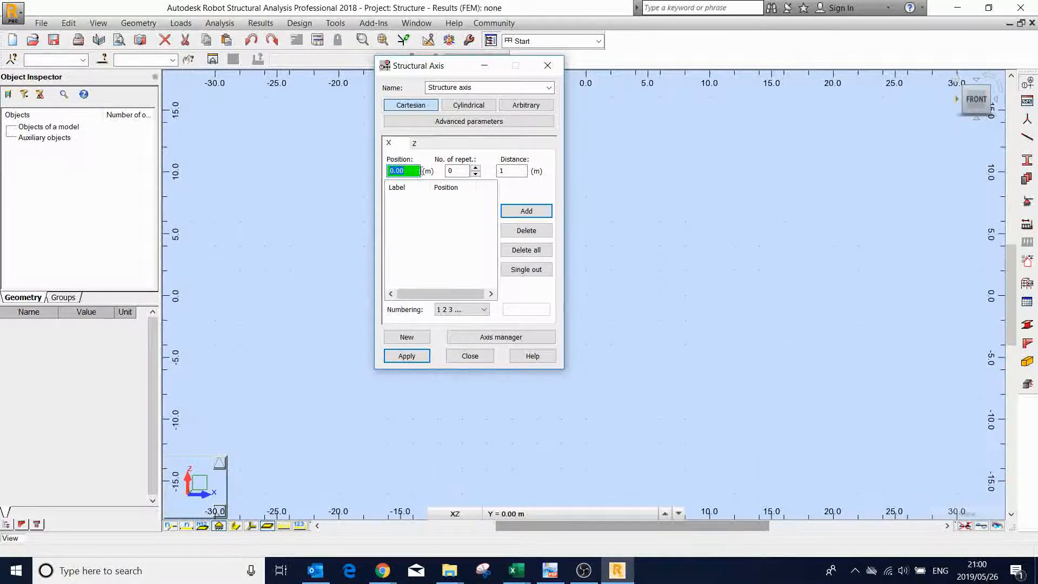
pyautogui.click(476, 168)
pyautogui.click(495, 172)
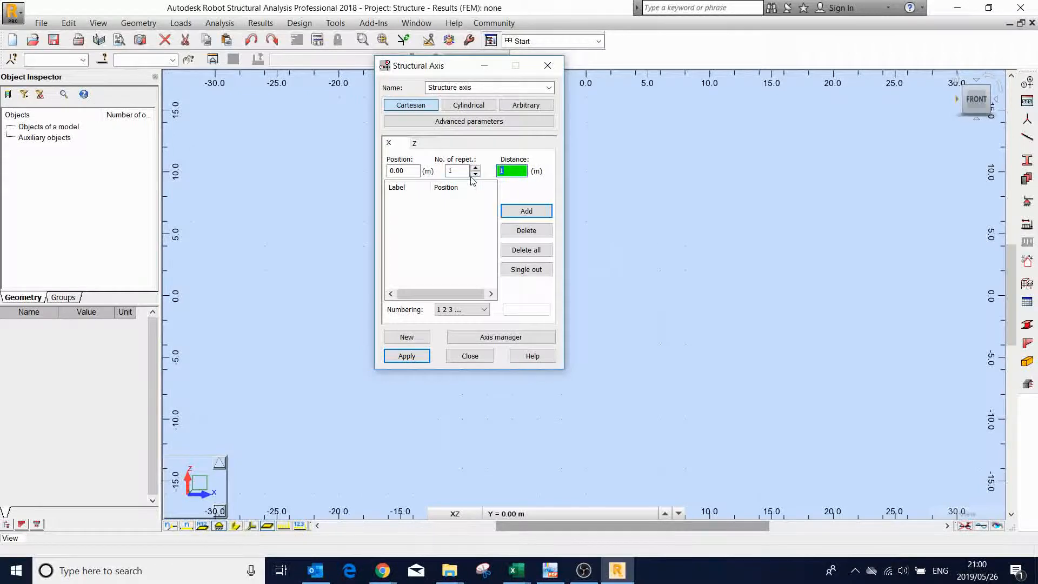
pyautogui.write('8')
pyautogui.click(526, 211)
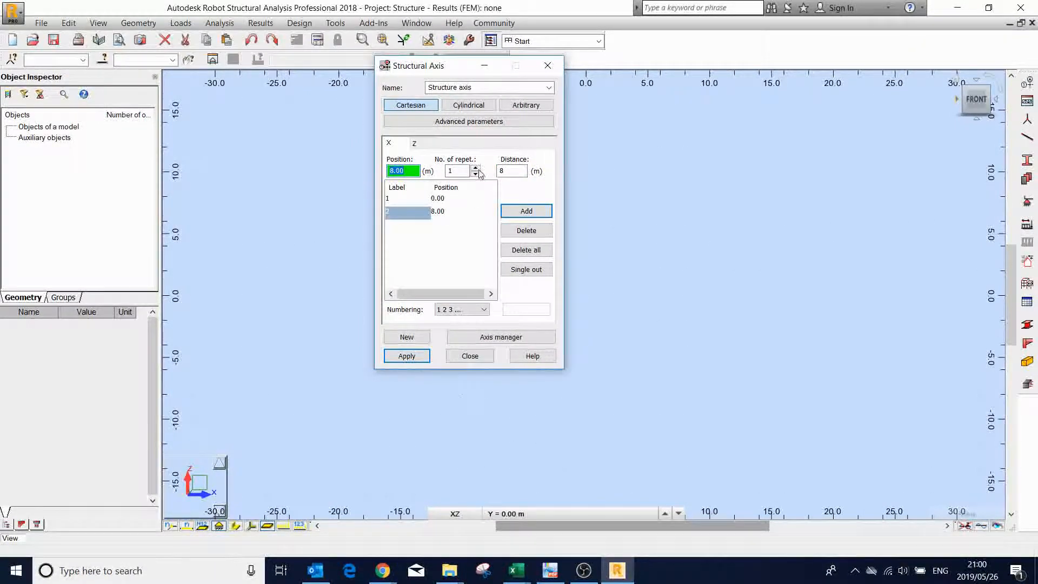
pyautogui.click(517, 174)
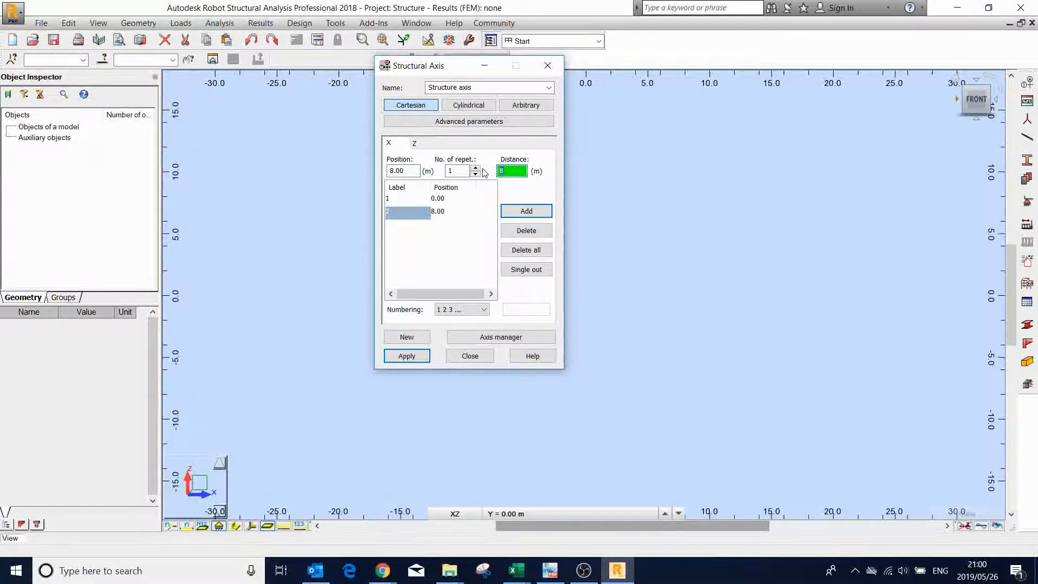
pyautogui.write('12')
pyautogui.click(528, 212)
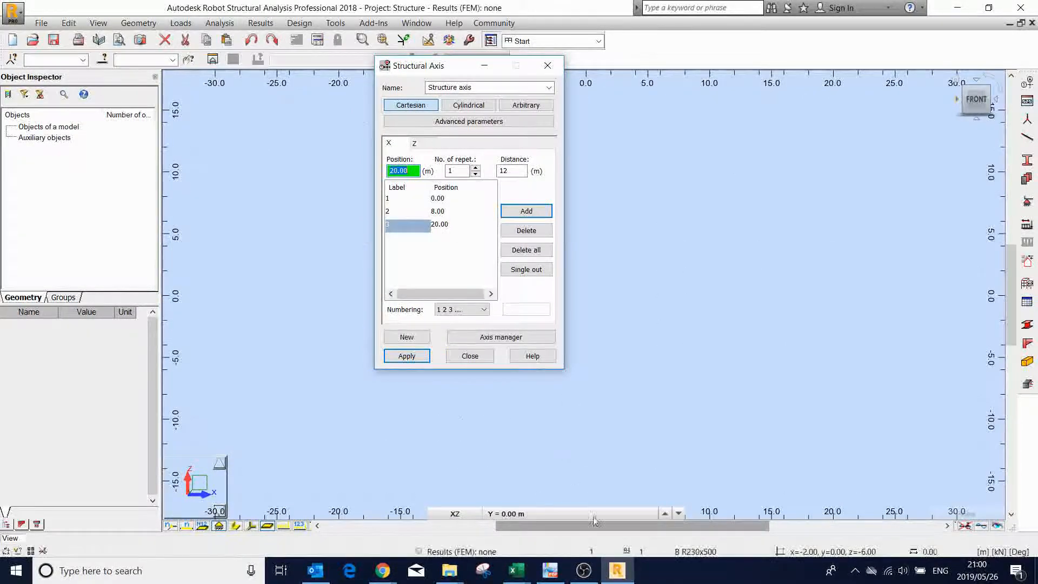
# - Using the storey heights in FIG. P12.5, add Z axes from 0 m with 2 repetitions at 8 m and apply the structural grid
pyautogui.click(550, 571)
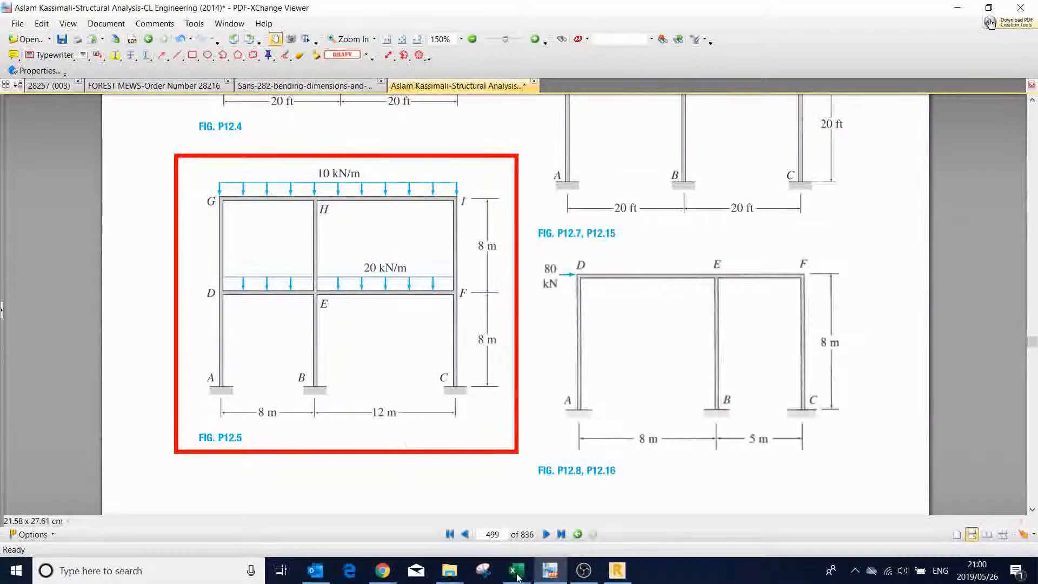
pyautogui.click(617, 571)
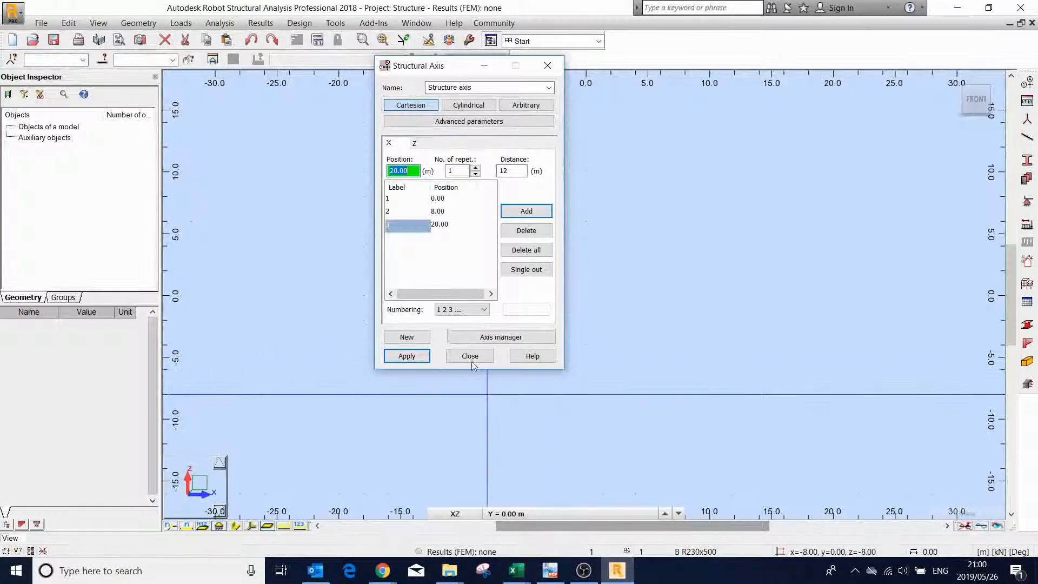
pyautogui.click(425, 144)
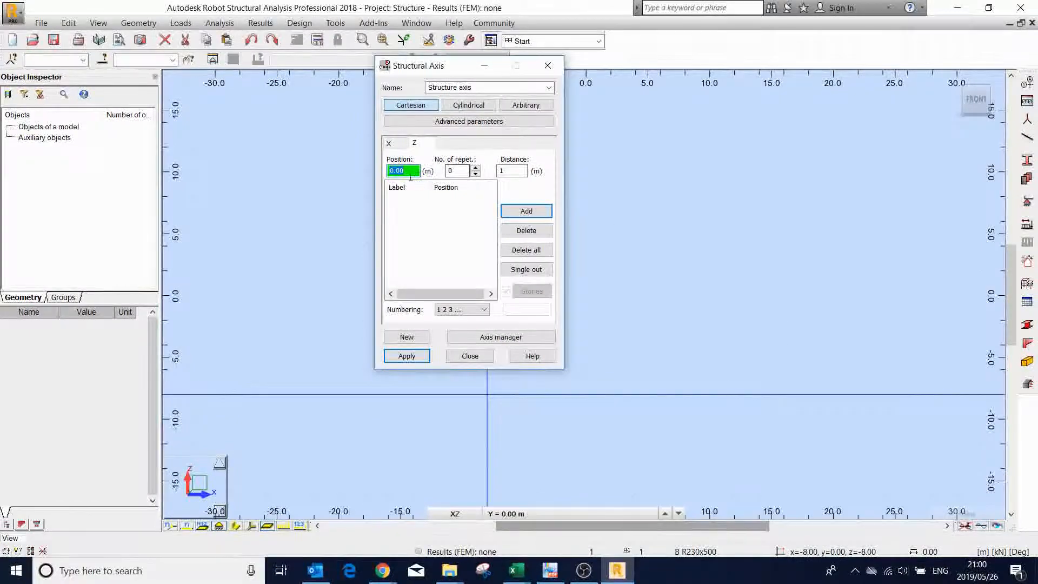
pyautogui.click(557, 573)
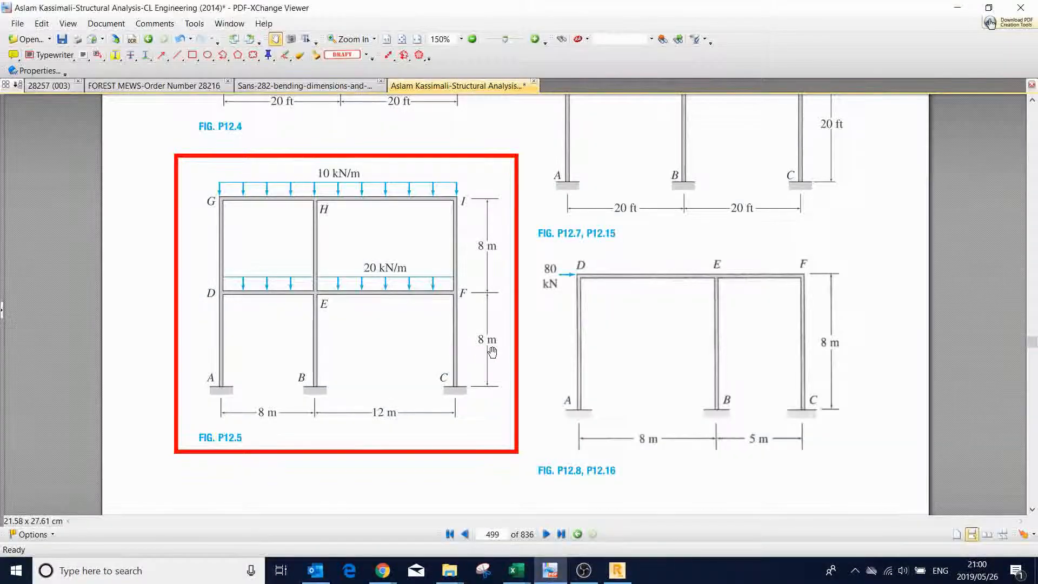
pyautogui.click(549, 572)
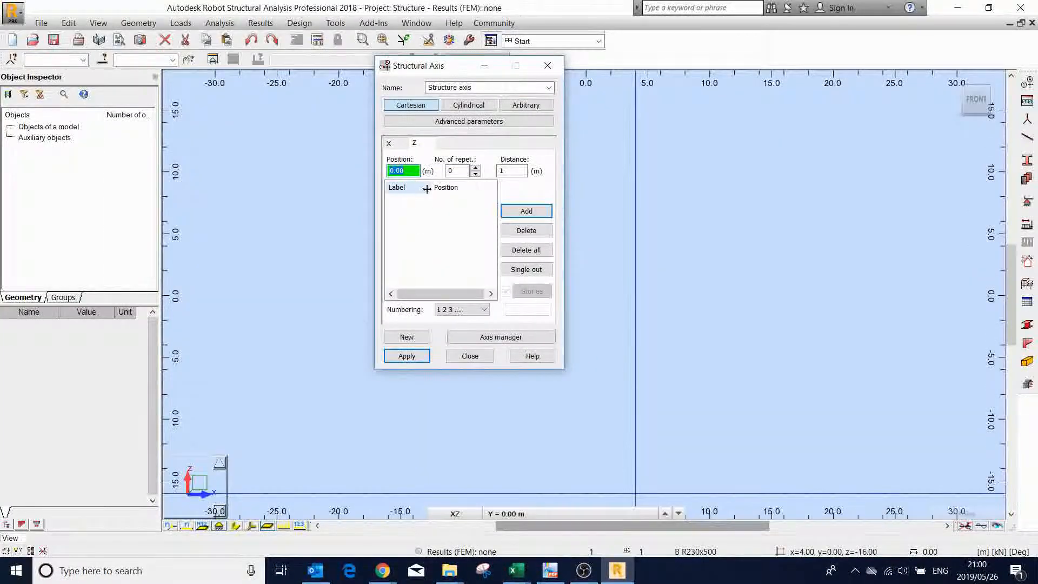
pyautogui.click(475, 168)
pyautogui.click(476, 168)
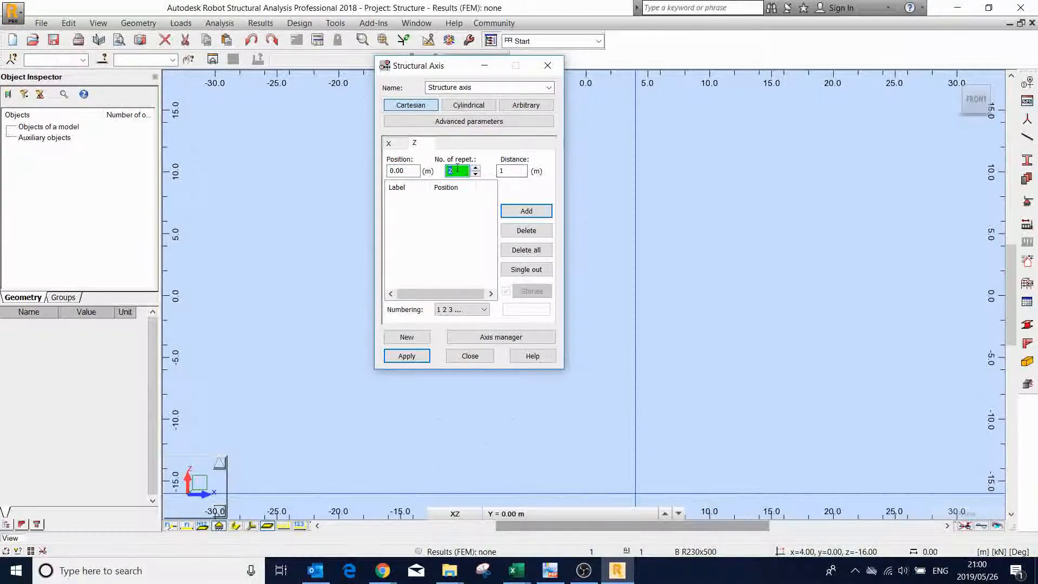
pyautogui.press('Tab')
pyautogui.write('8')
pyautogui.click(528, 213)
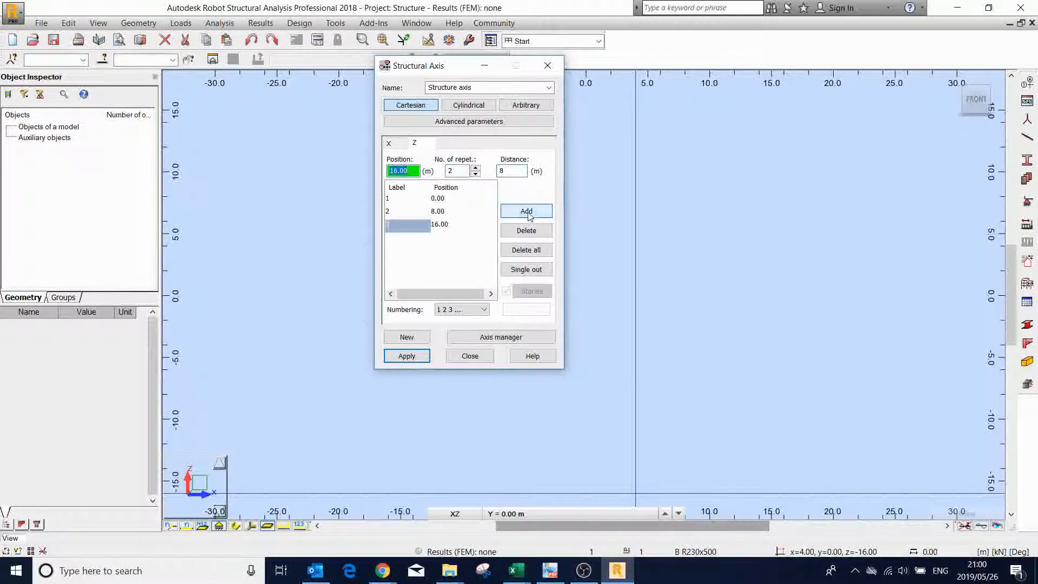
pyautogui.click(414, 359)
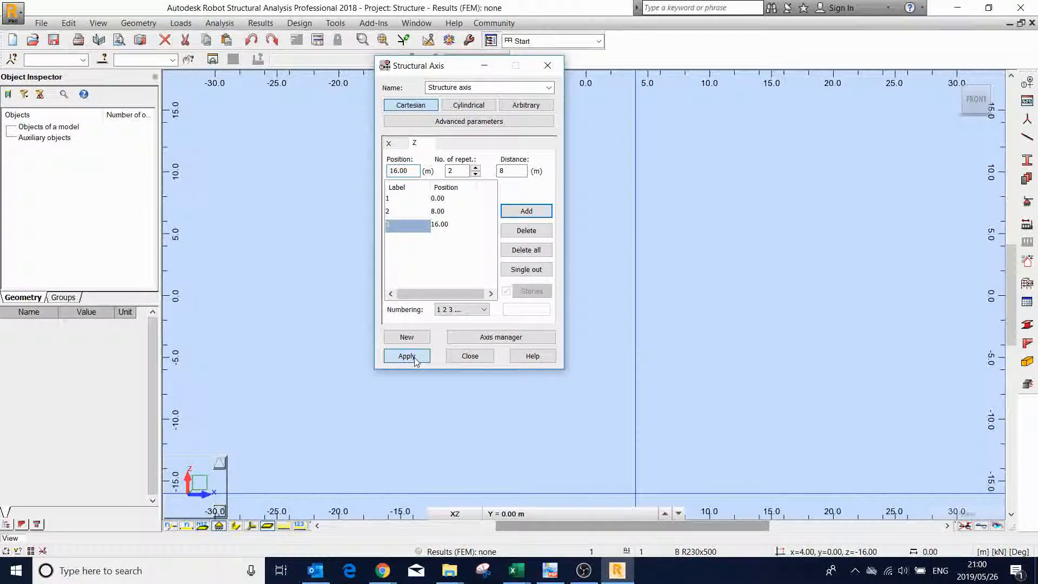
pyautogui.click(466, 358)
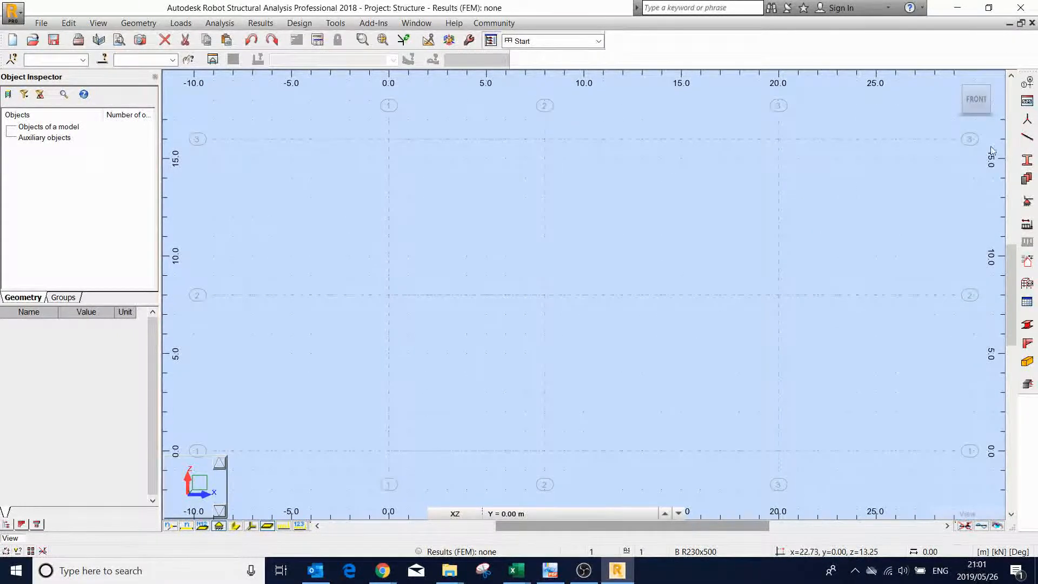
# - Begin defining bars with the bar type set to RC Beam
pyautogui.click(1031, 139)
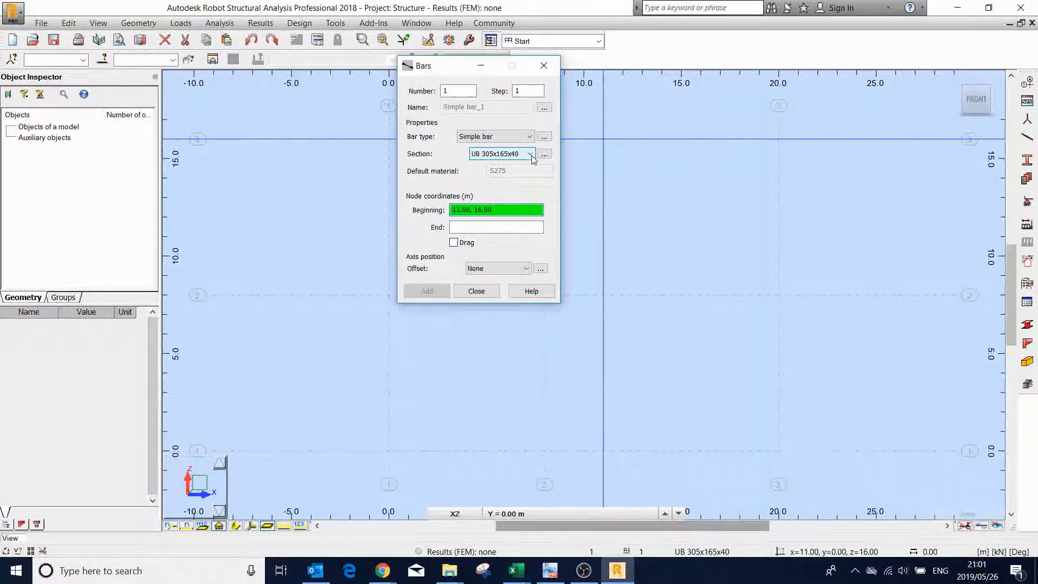
pyautogui.click(522, 136)
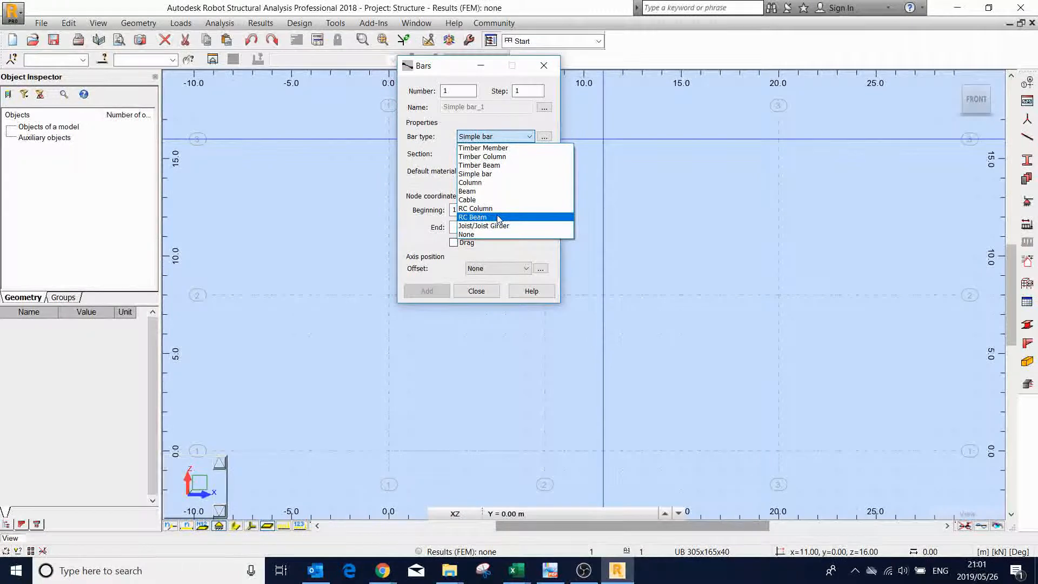
pyautogui.click(499, 219)
pyautogui.click(530, 155)
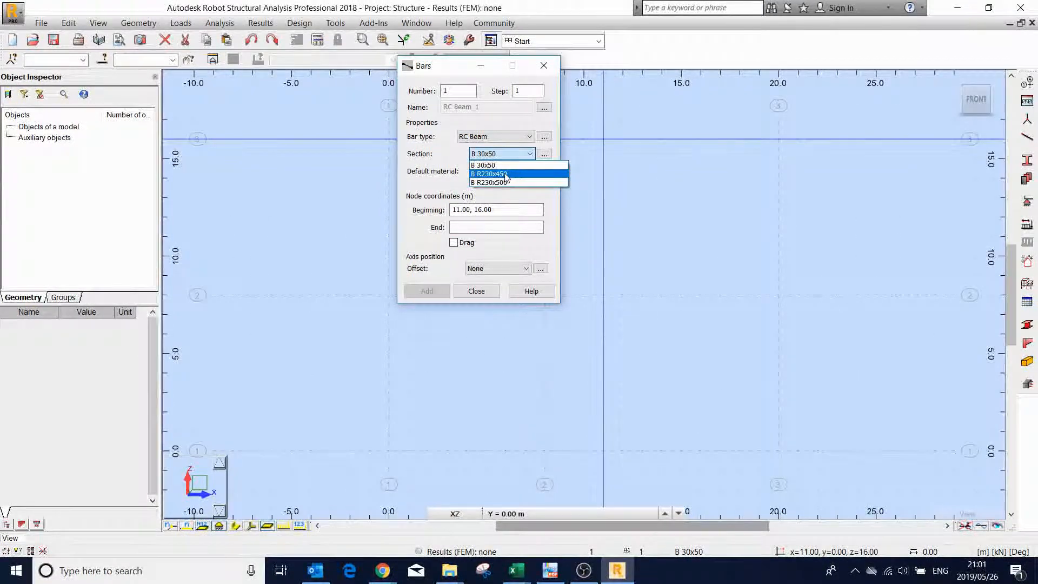
pyautogui.click(544, 155)
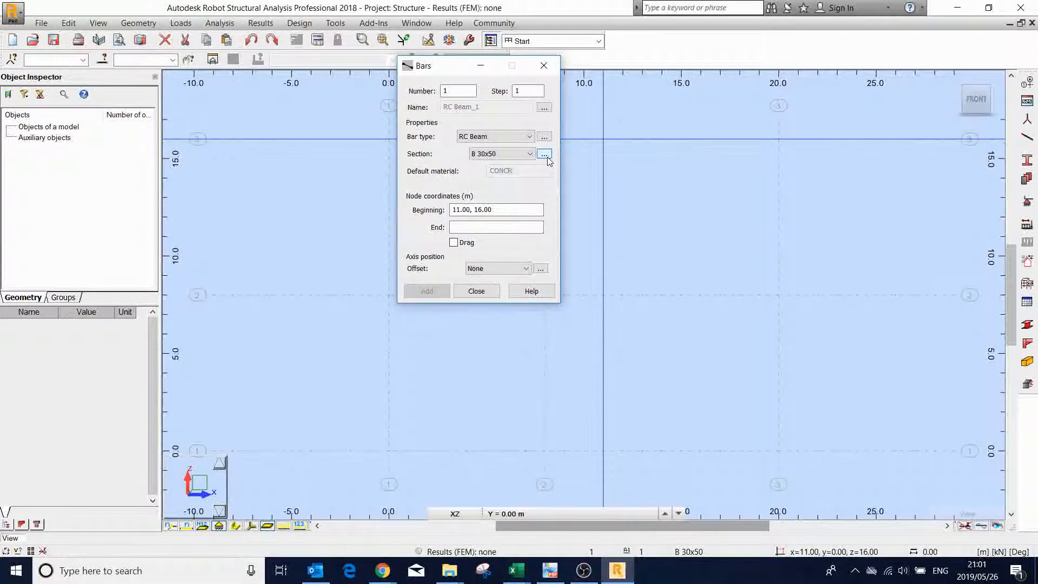
pyautogui.click(545, 154)
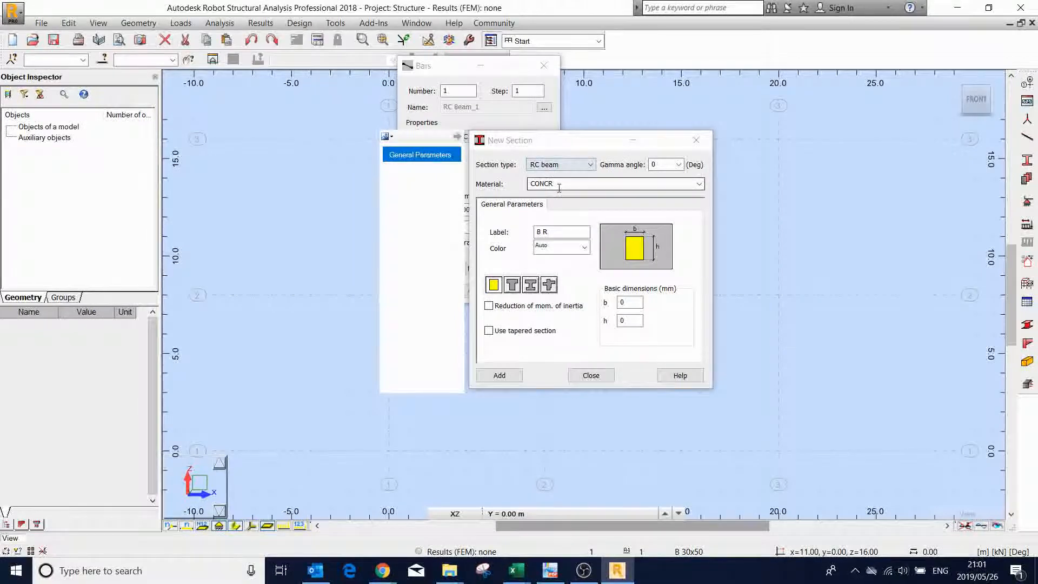
pyautogui.click(619, 302)
pyautogui.press('Tab')
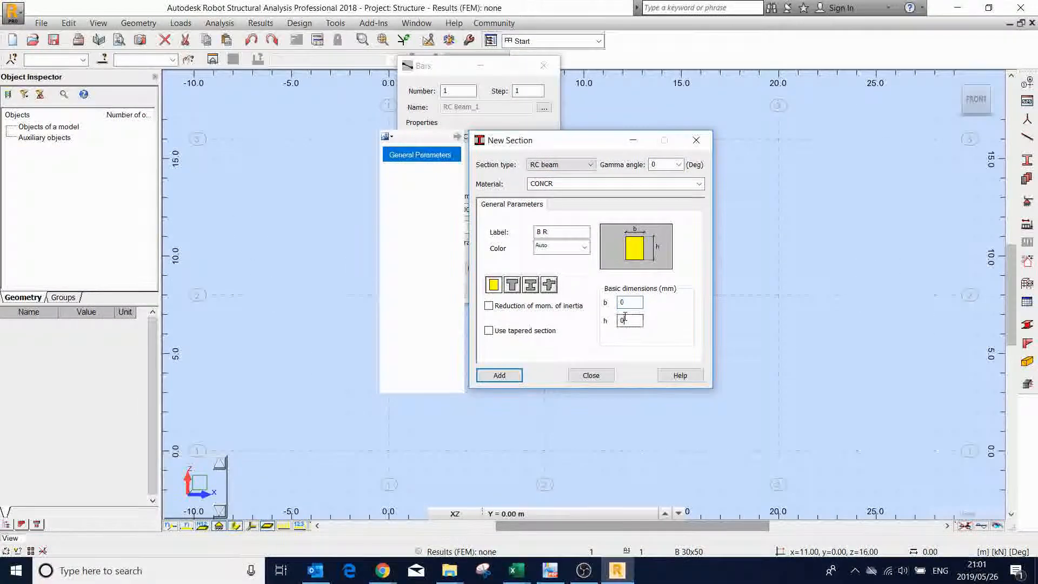
pyautogui.click(591, 378)
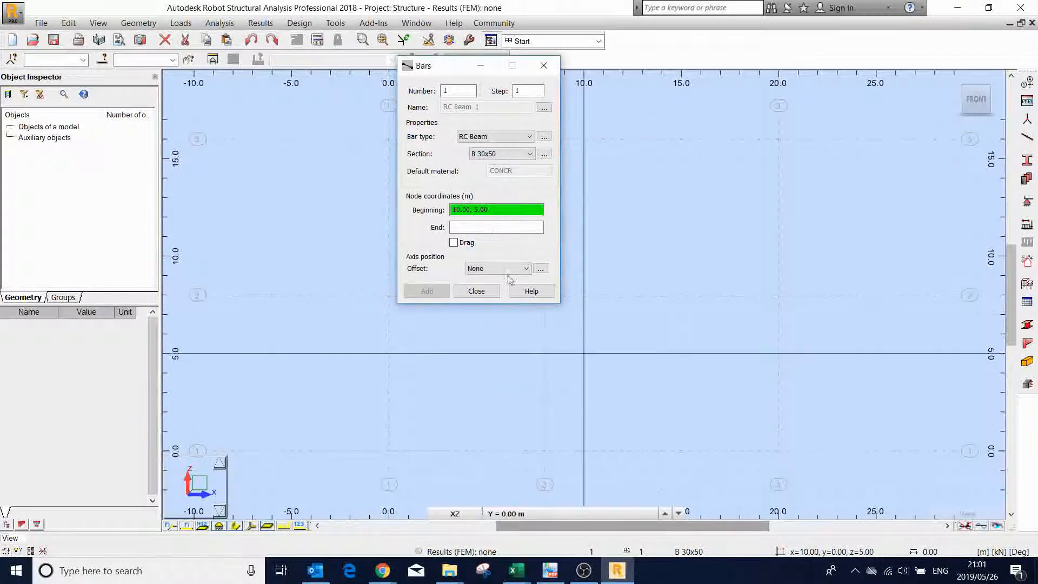
# - Draw two RC beams with section B R230x450 along the 8 m level, from x = 0 to 8 m and from 8 to 20 m
pyautogui.click(530, 155)
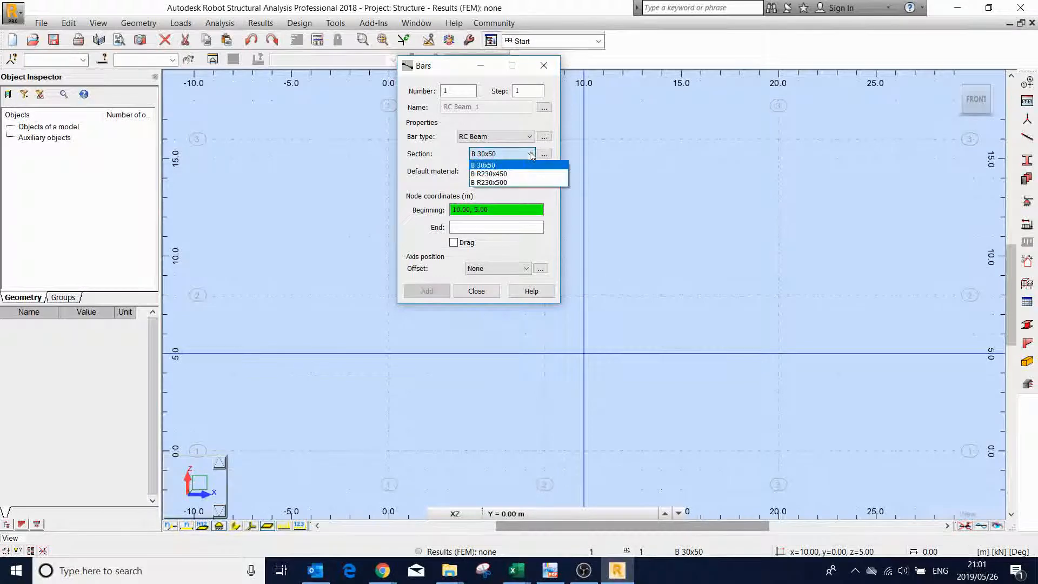
pyautogui.click(523, 175)
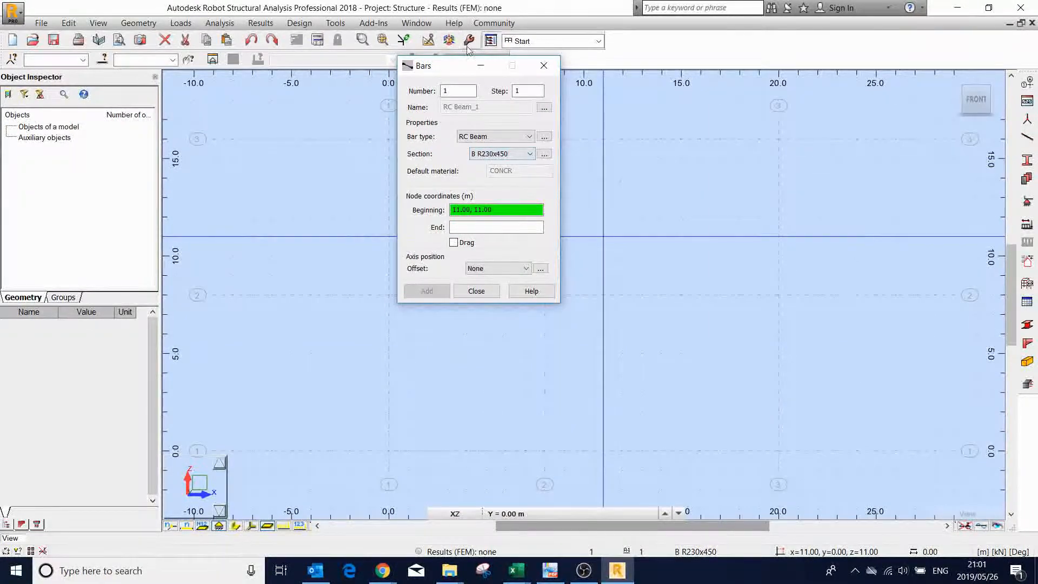
pyautogui.moveTo(456, 68); pyautogui.dragTo(237, 82)
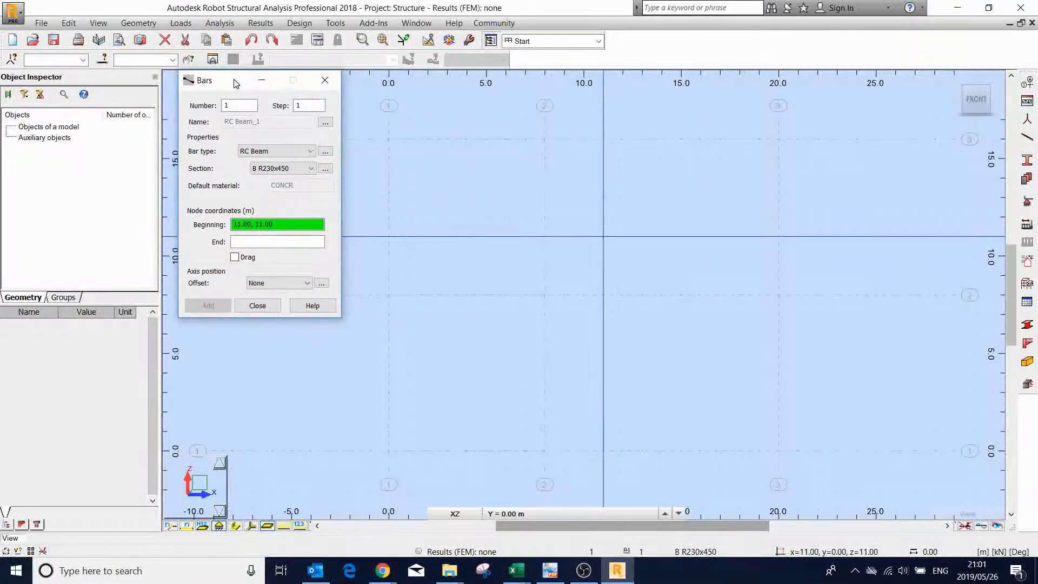
pyautogui.click(389, 295)
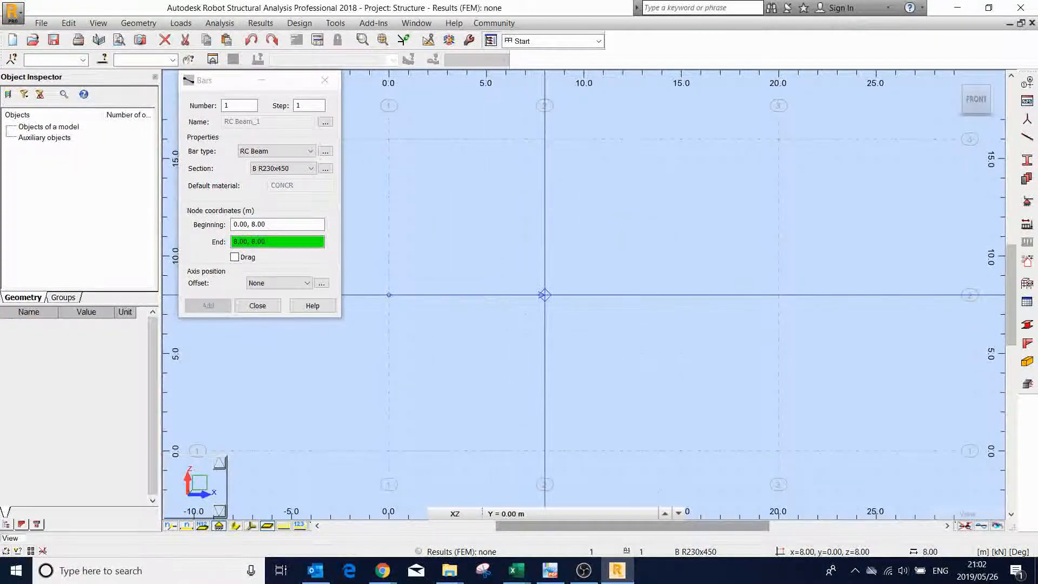
pyautogui.click(544, 294)
pyautogui.click(545, 294)
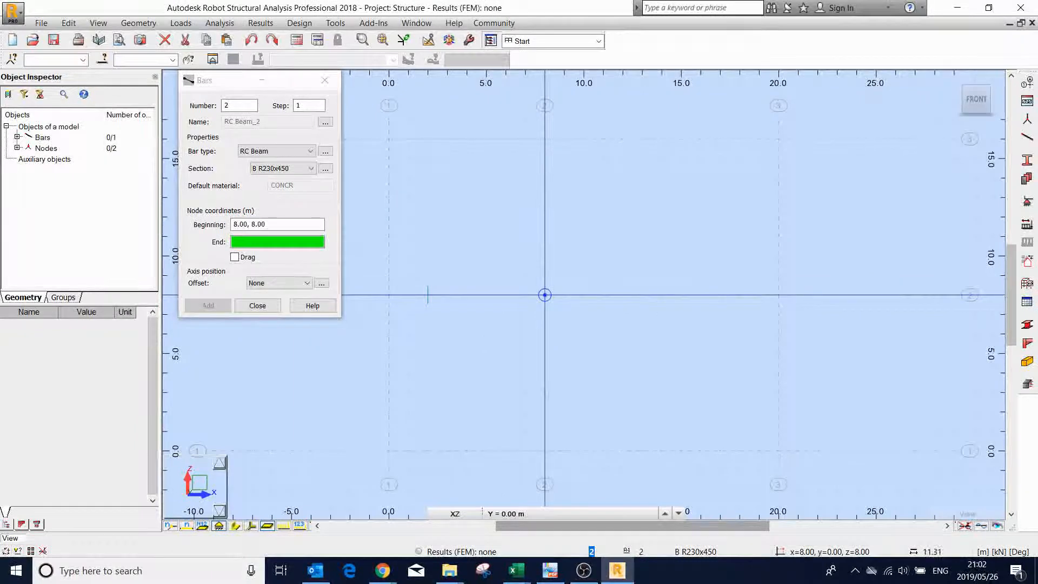
pyautogui.click(778, 295)
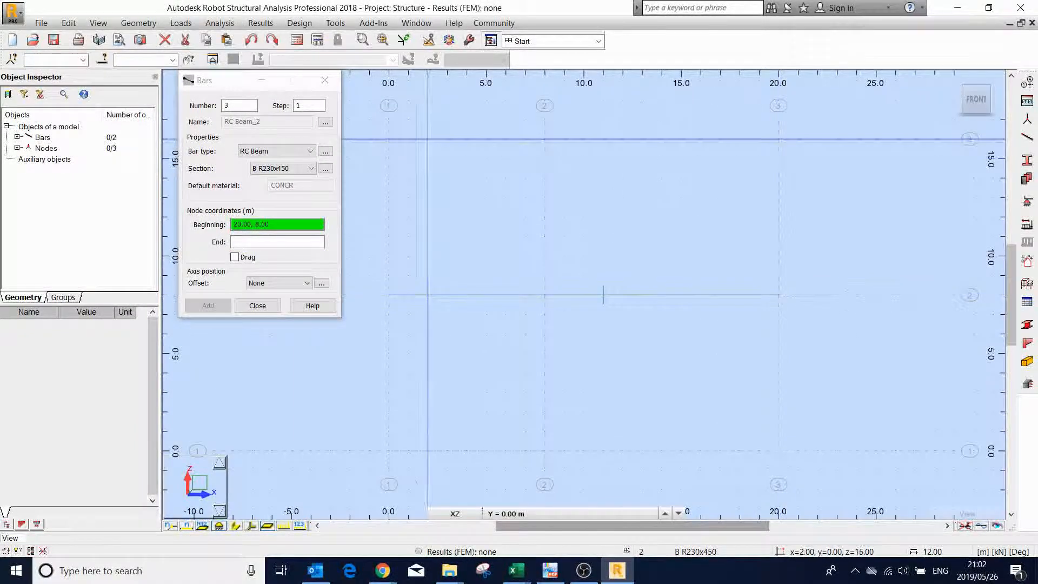
# - Draw two RC beams with section B R230x450 along the 16 m level, from x = 0 to 8 m and from 8 to 20 m
pyautogui.click(389, 139)
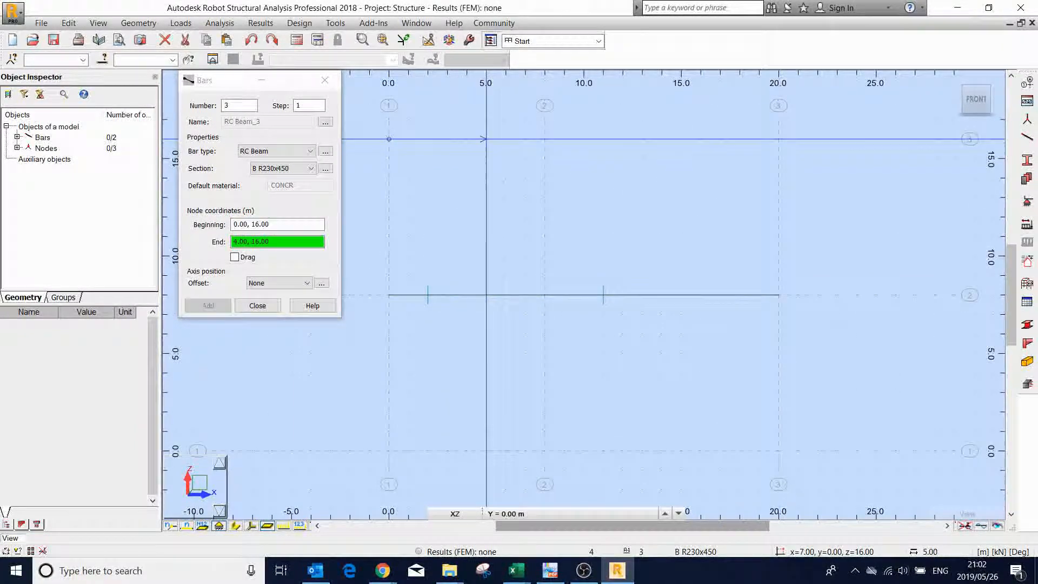
pyautogui.click(545, 138)
pyautogui.click(544, 139)
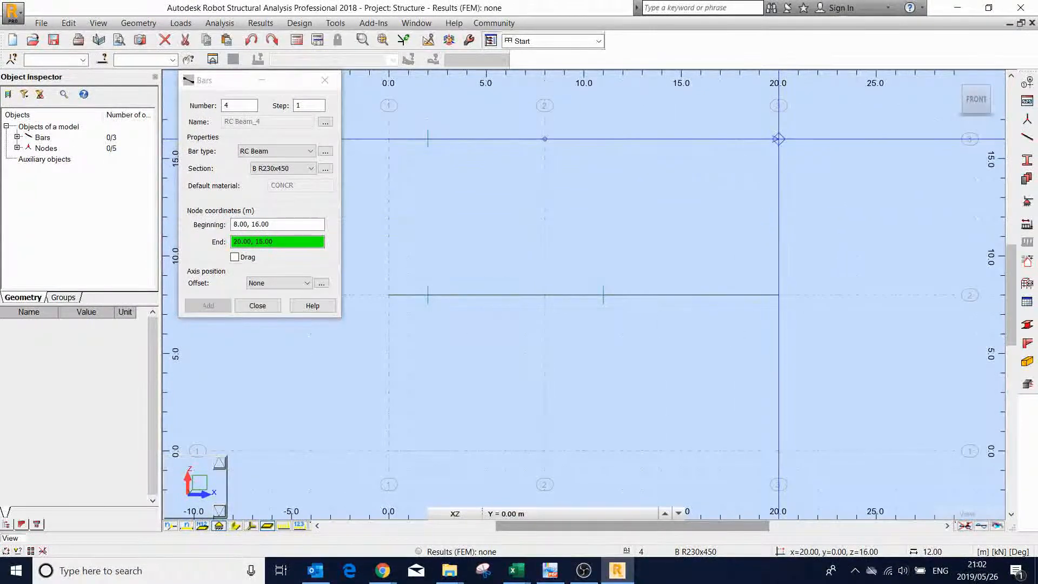
pyautogui.click(777, 139)
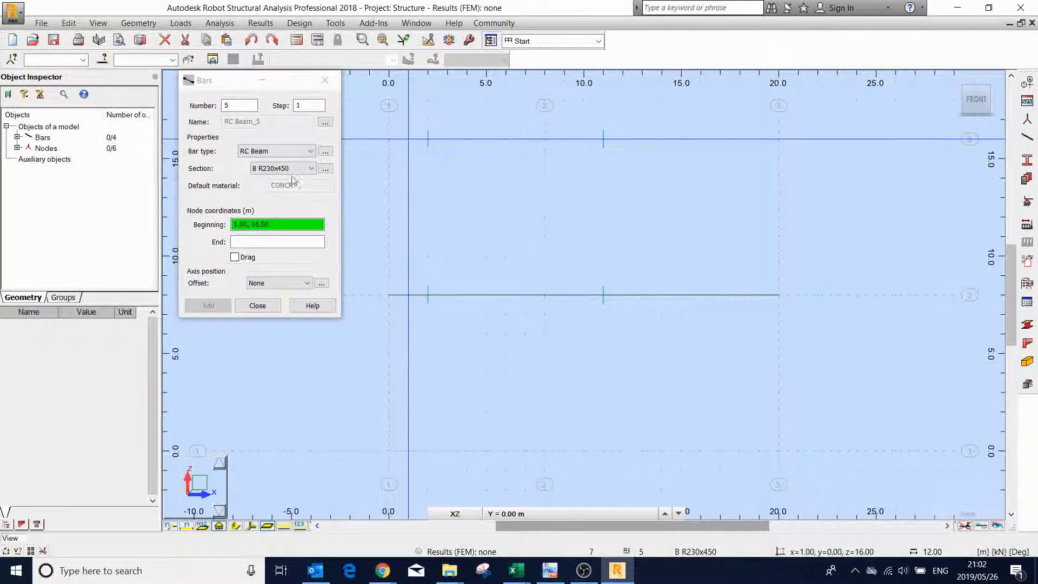
# - Draw two RC columns with section C R230x700 at x = 0, from z = 0 to 8 m and from 8 to 16 m
pyautogui.click(311, 151)
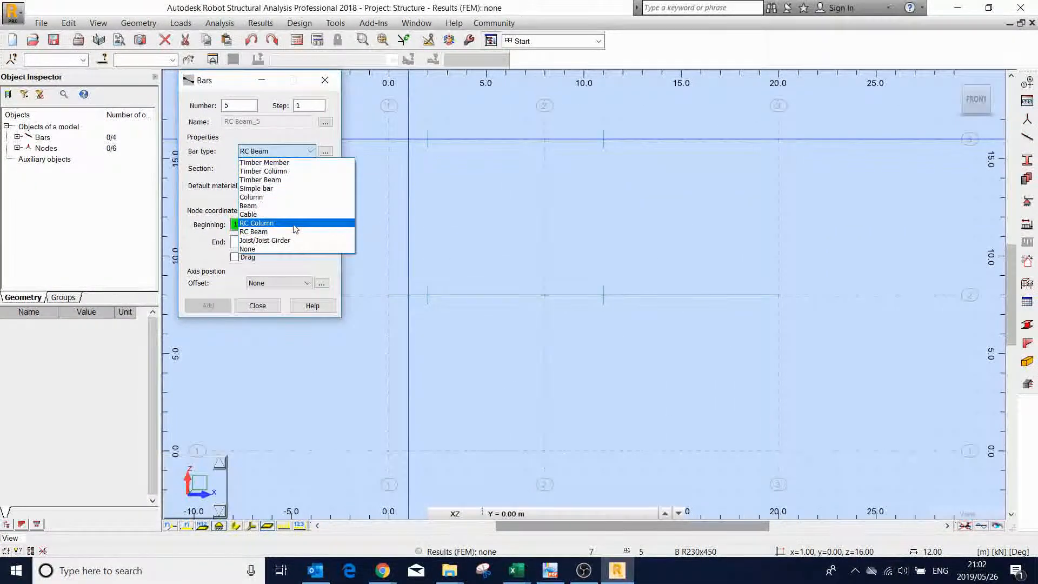
pyautogui.click(295, 223)
pyautogui.click(303, 169)
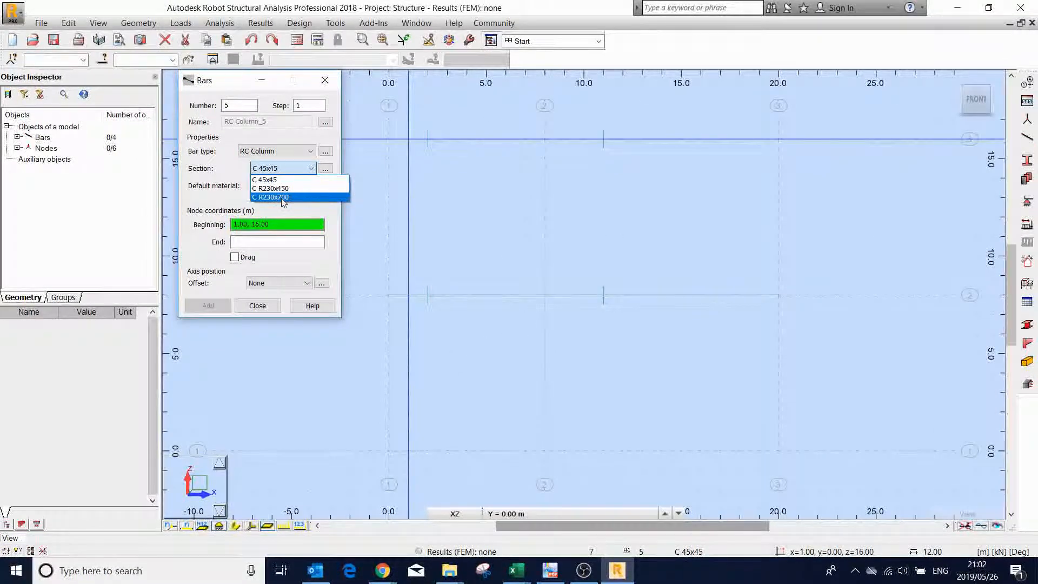
pyautogui.click(281, 197)
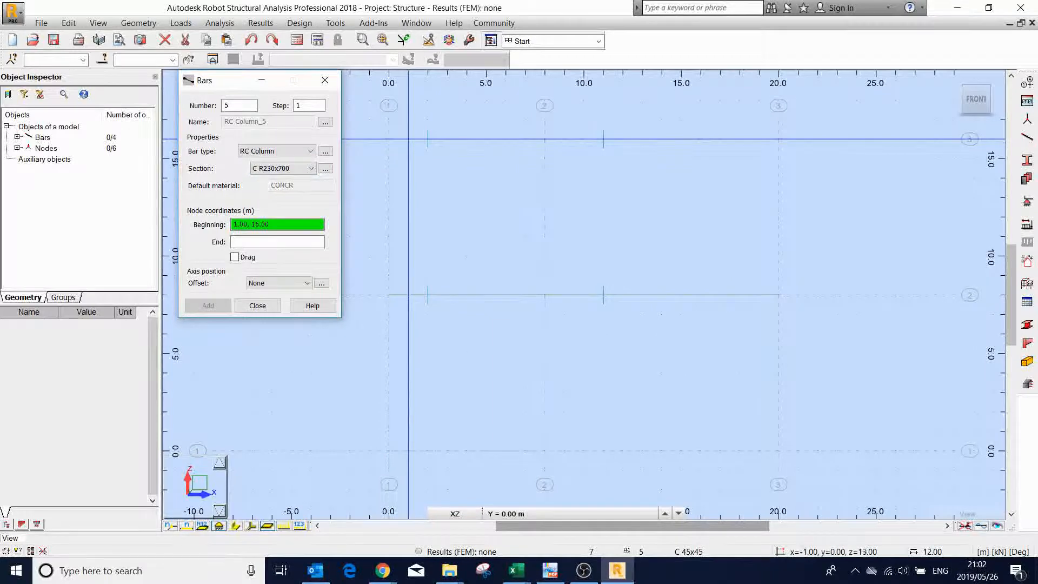
pyautogui.click(389, 451)
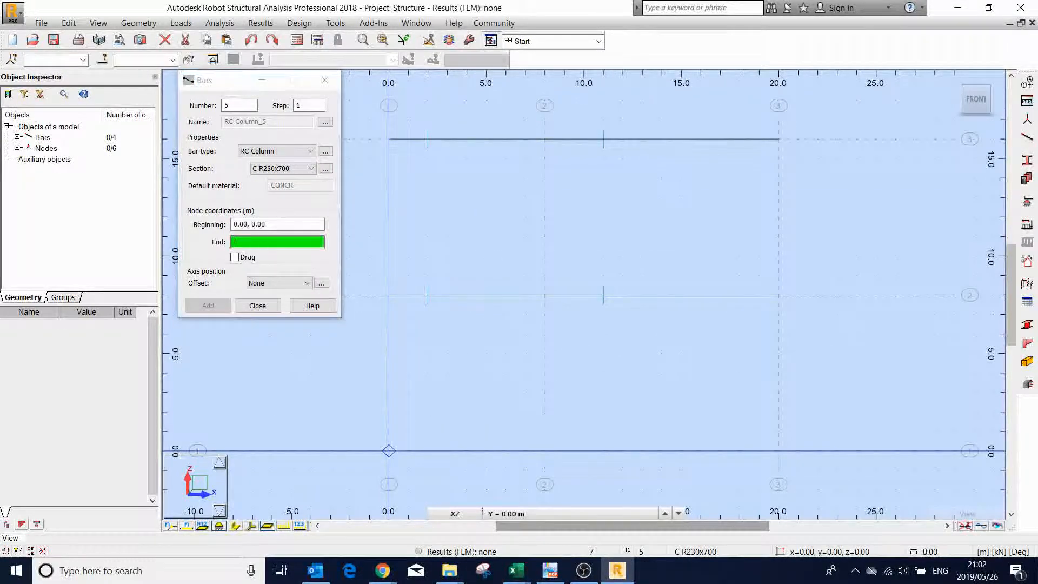
pyautogui.click(389, 295)
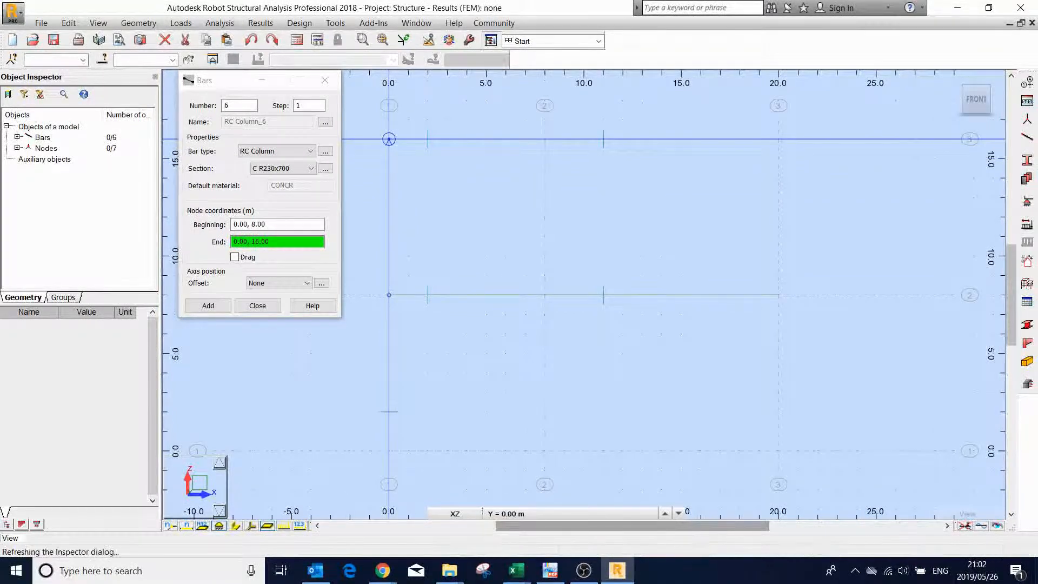
pyautogui.click(388, 139)
# - Draw the C R230x700 columns at x = 8 m and x = 20 m, each from z = 0 to 8 m and from 8 to 16 m
pyautogui.click(545, 451)
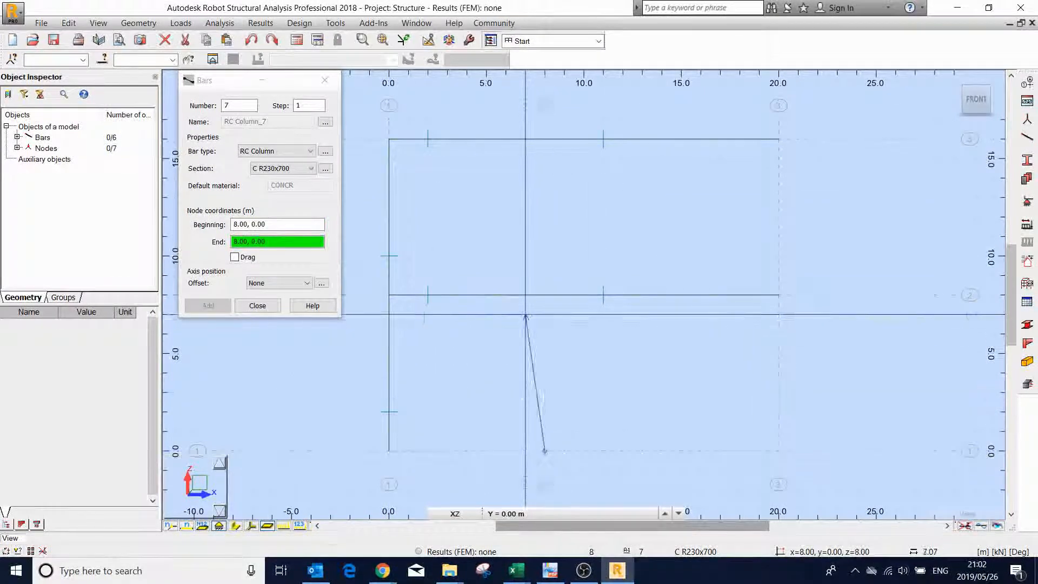
pyautogui.click(545, 295)
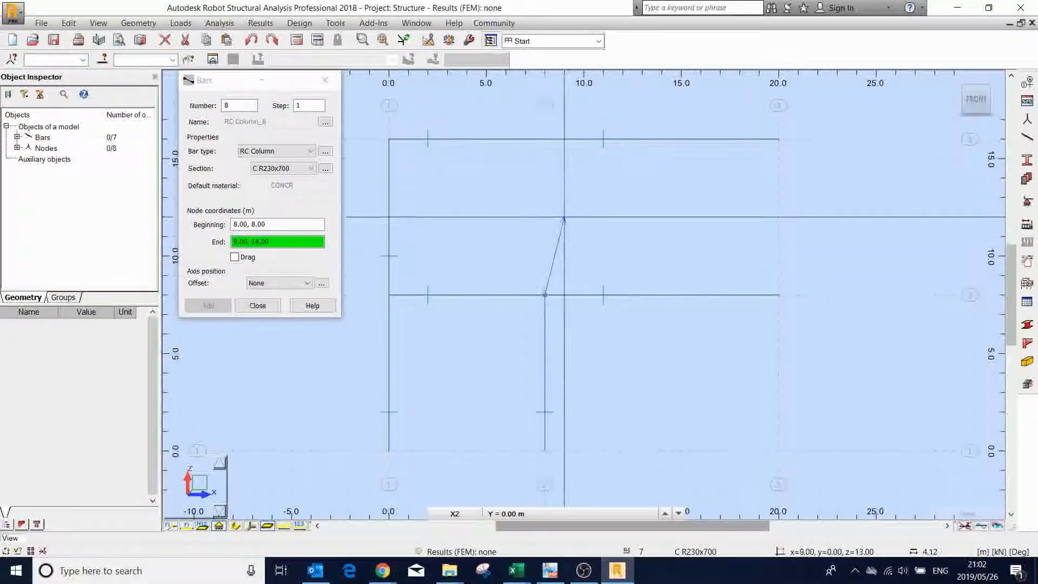
pyautogui.click(545, 139)
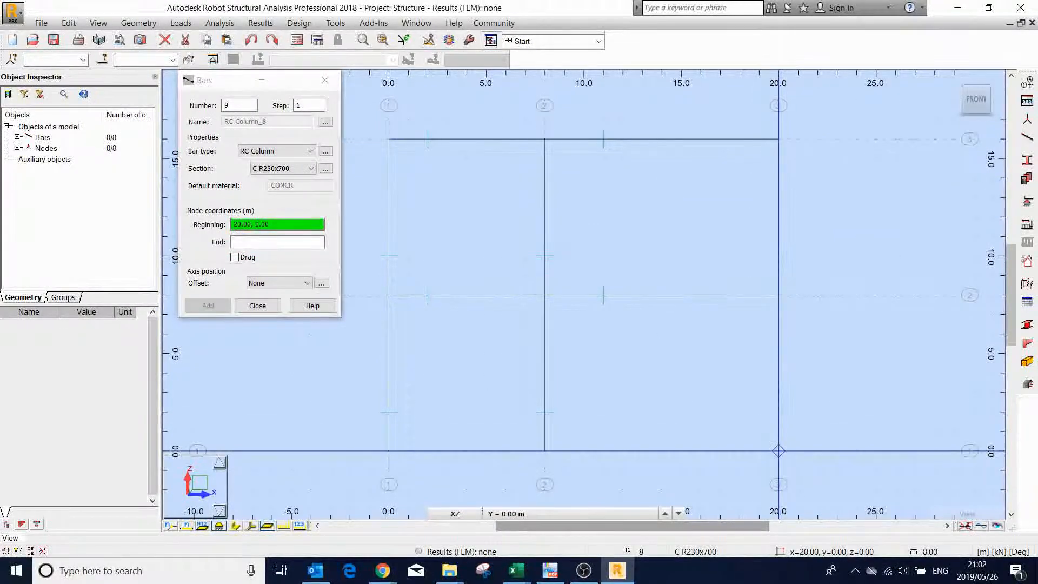
pyautogui.click(778, 450)
pyautogui.click(778, 295)
pyautogui.click(779, 294)
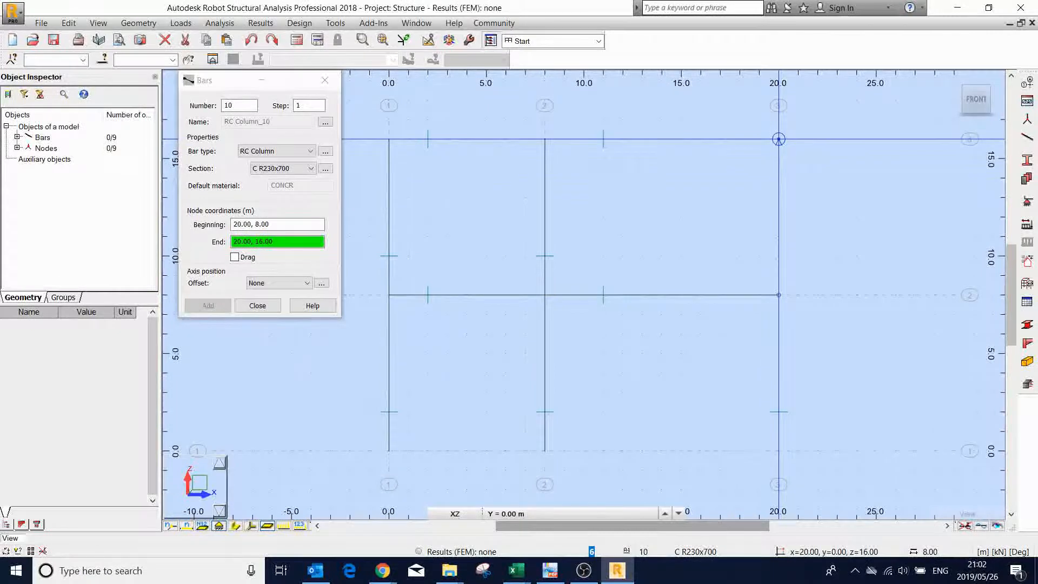
pyautogui.click(779, 139)
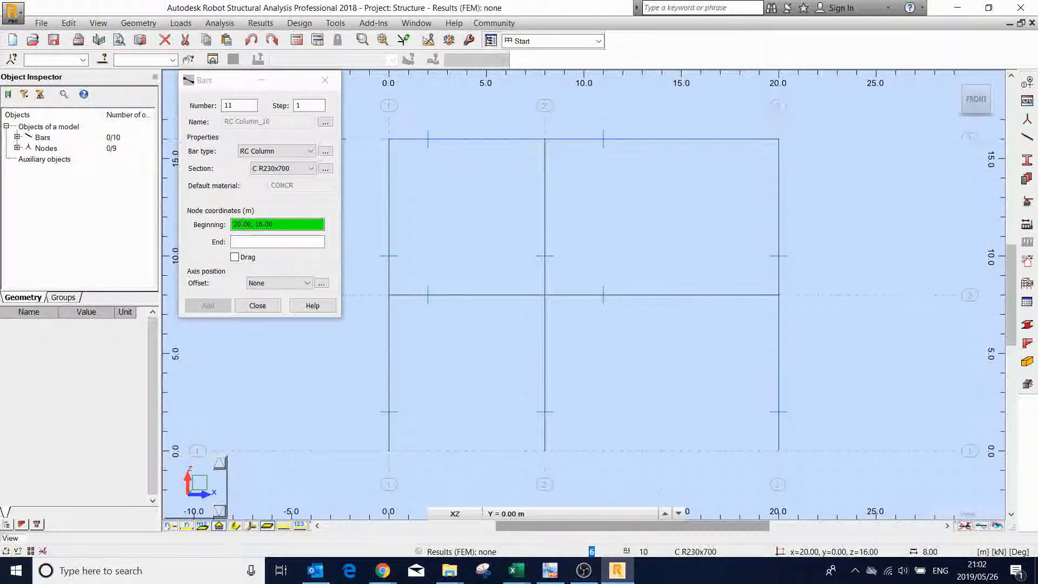
pyautogui.click(257, 305)
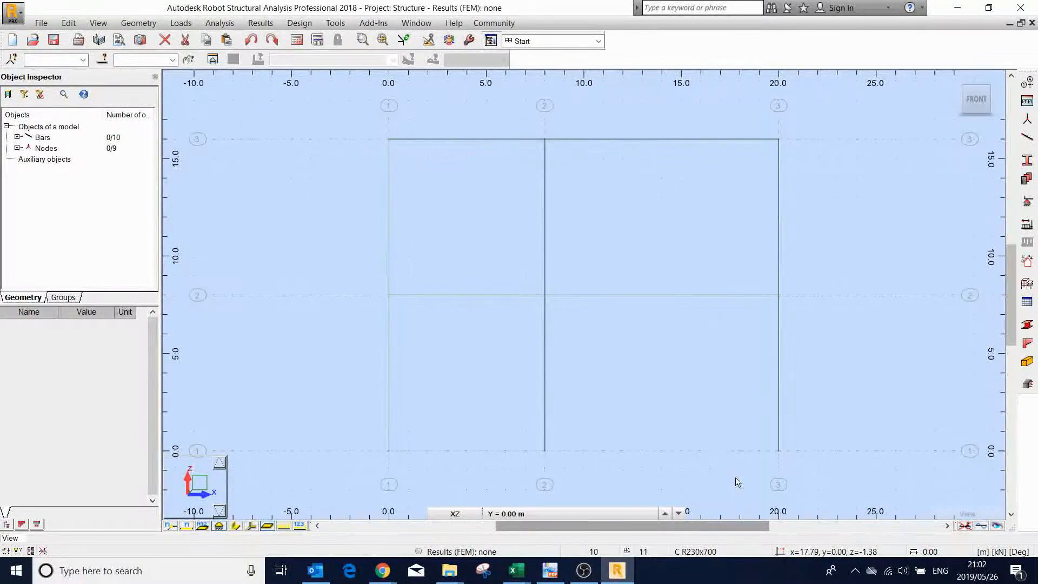
# - Check the supports in FIG. P12.5 and assign fixed supports to the three column bases in Robot
pyautogui.click(550, 571)
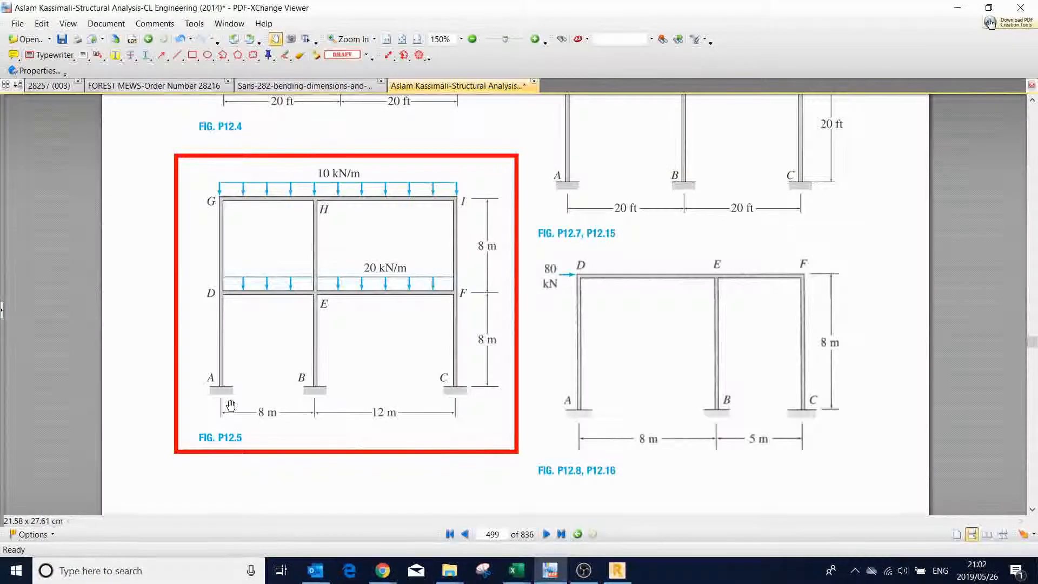
pyautogui.click(547, 572)
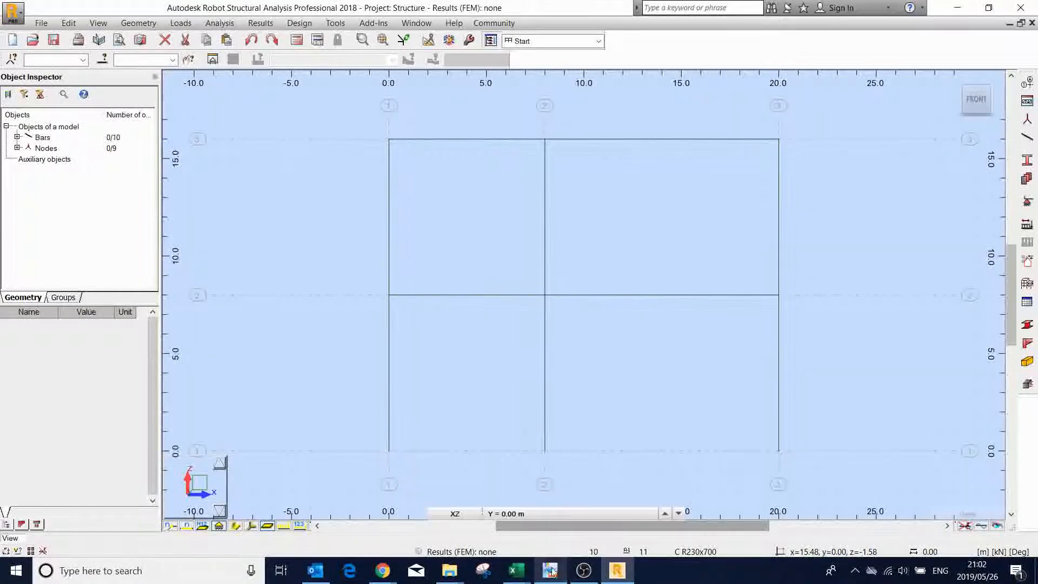
pyautogui.click(1027, 203)
pyautogui.click(439, 128)
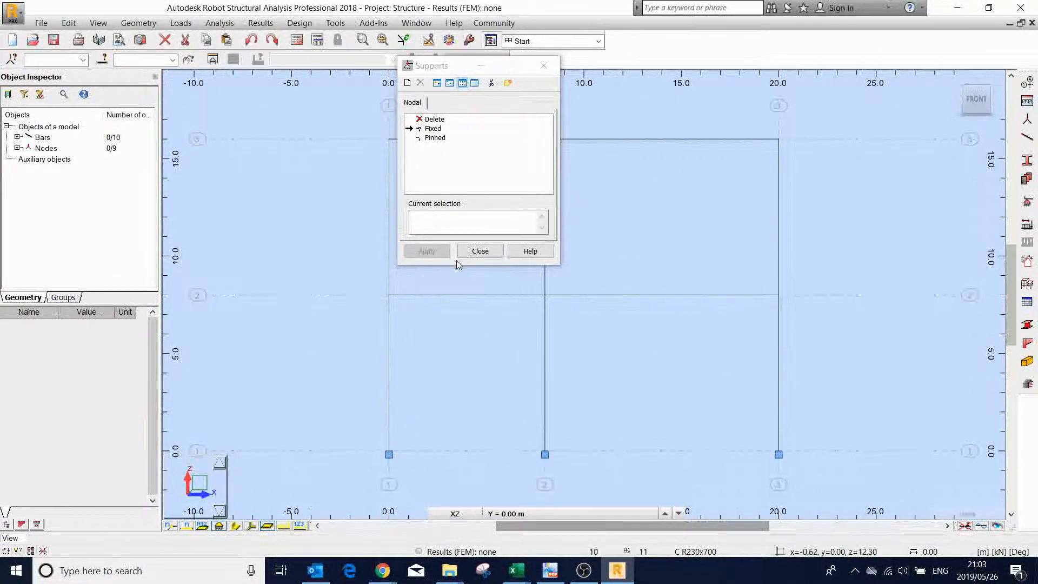
pyautogui.click(487, 251)
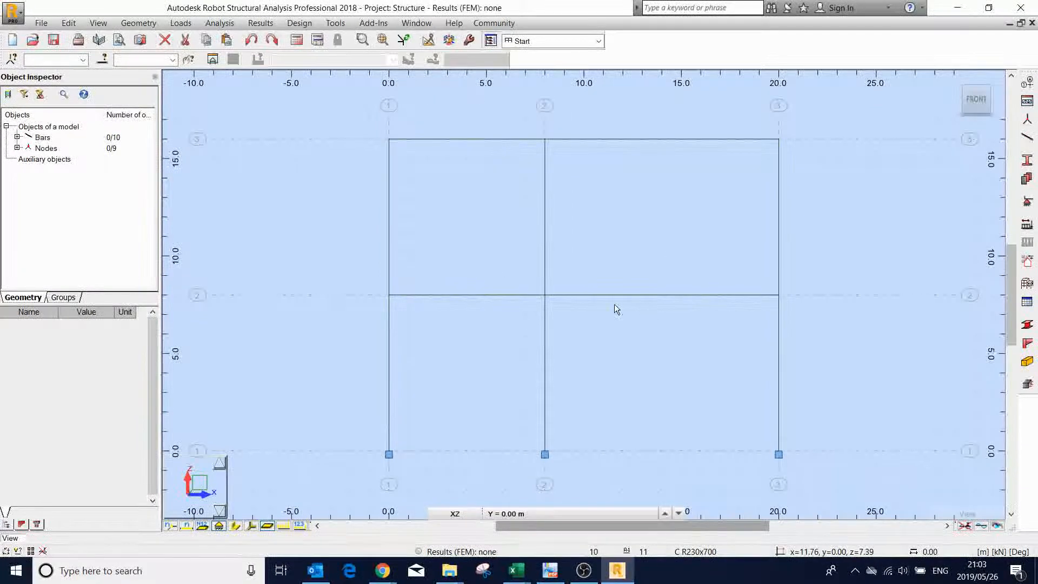
# - Define two load cases: a dead case DL1 with subnature Structural and a live case LL1 with subnature Category A
pyautogui.scroll(-1, 615, 303)
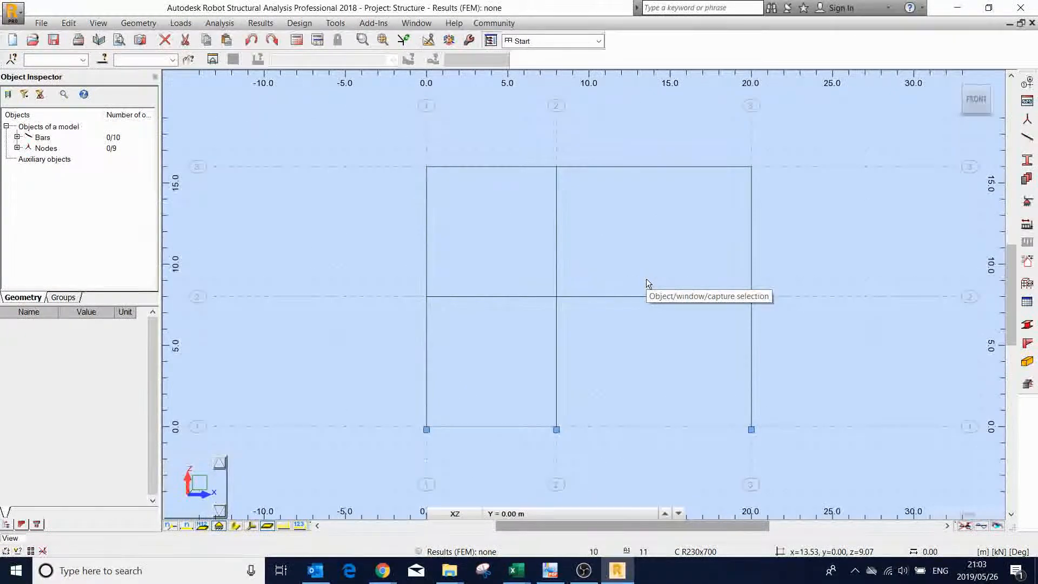
pyautogui.click(1029, 207)
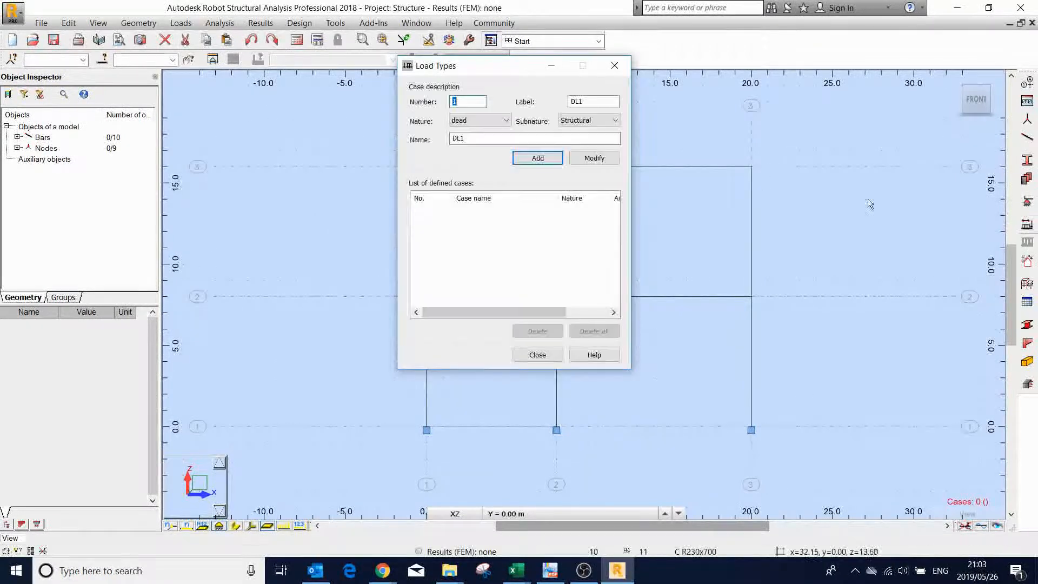
pyautogui.click(541, 161)
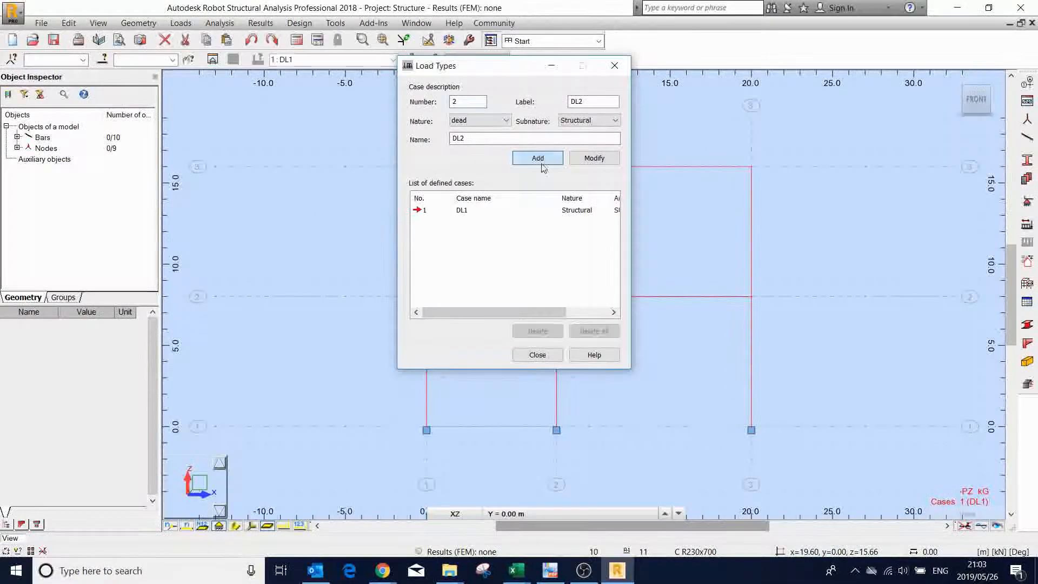
pyautogui.click(500, 120)
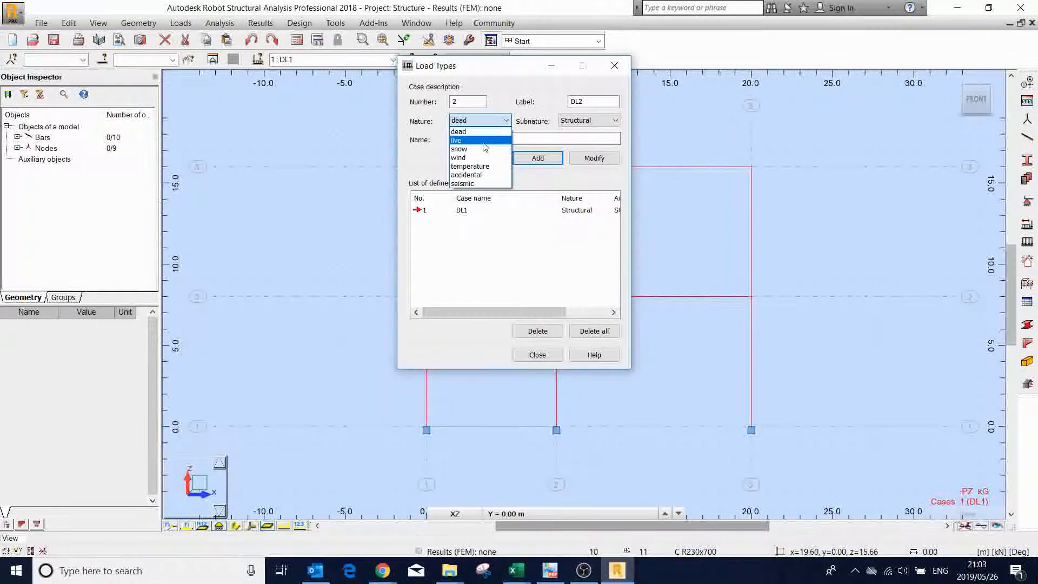
pyautogui.click(476, 140)
pyautogui.click(538, 160)
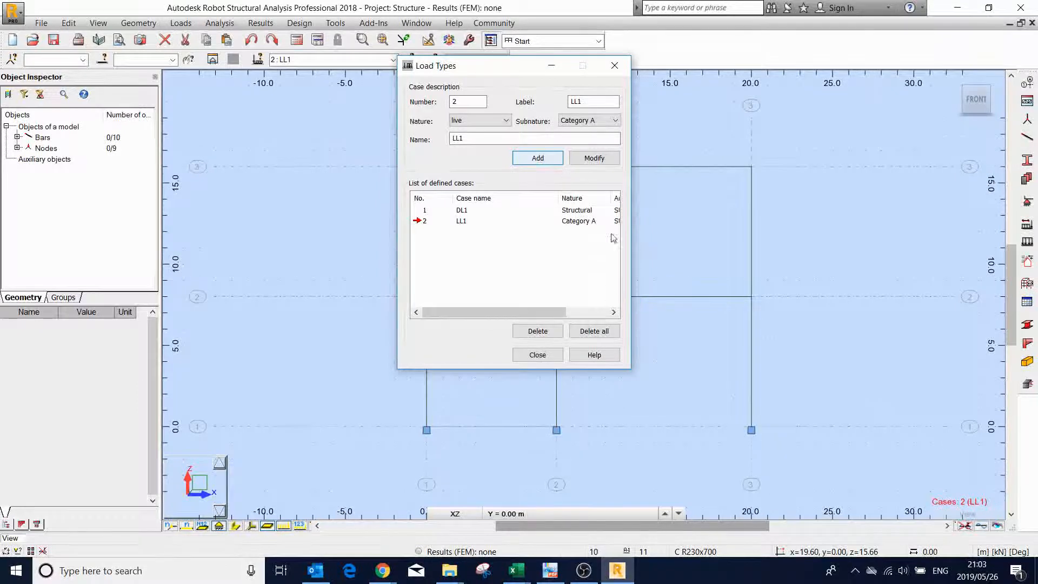
pyautogui.click(541, 355)
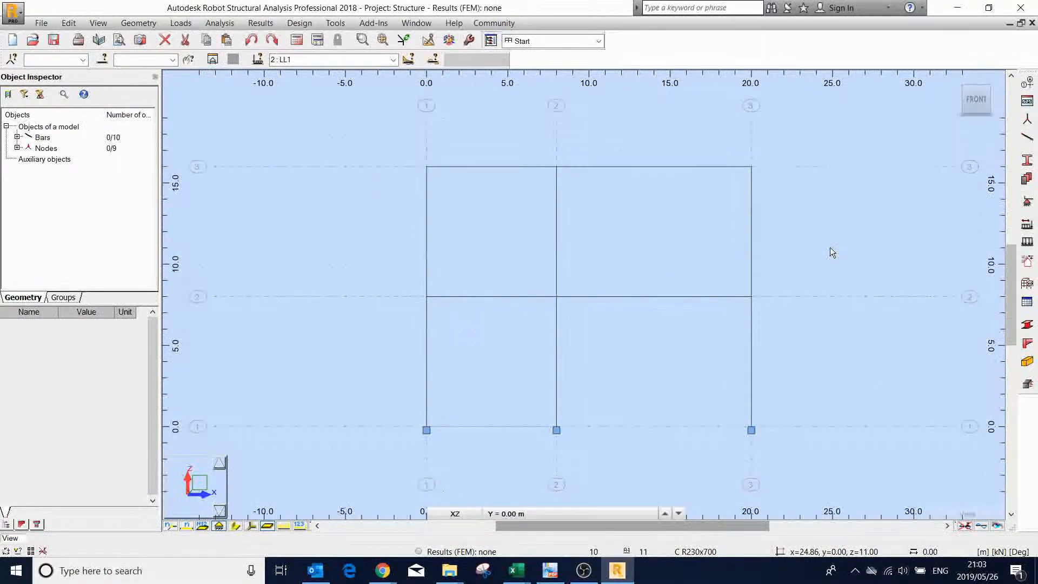
# - Using the loads in FIG. P12.5, apply a uniform bar load of -10 kN/m in global Z to both 16 m level beams in case LL1
pyautogui.click(1026, 242)
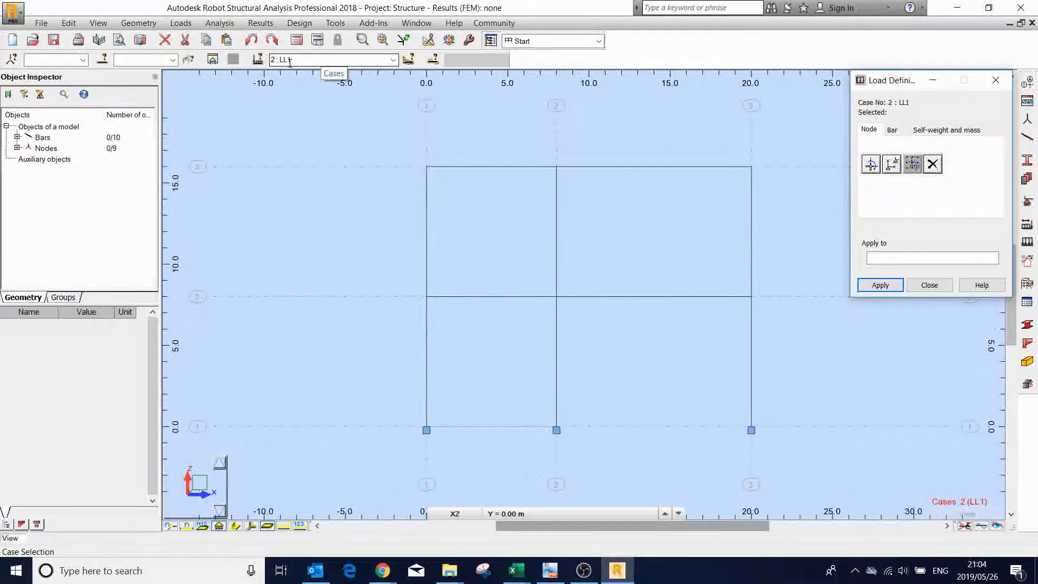
pyautogui.click(892, 131)
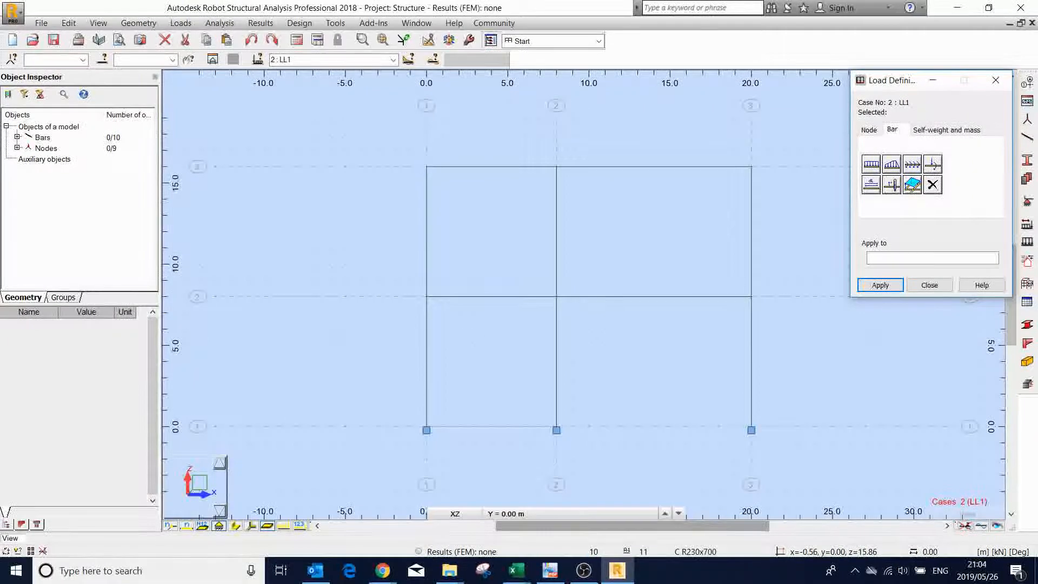
pyautogui.click(550, 570)
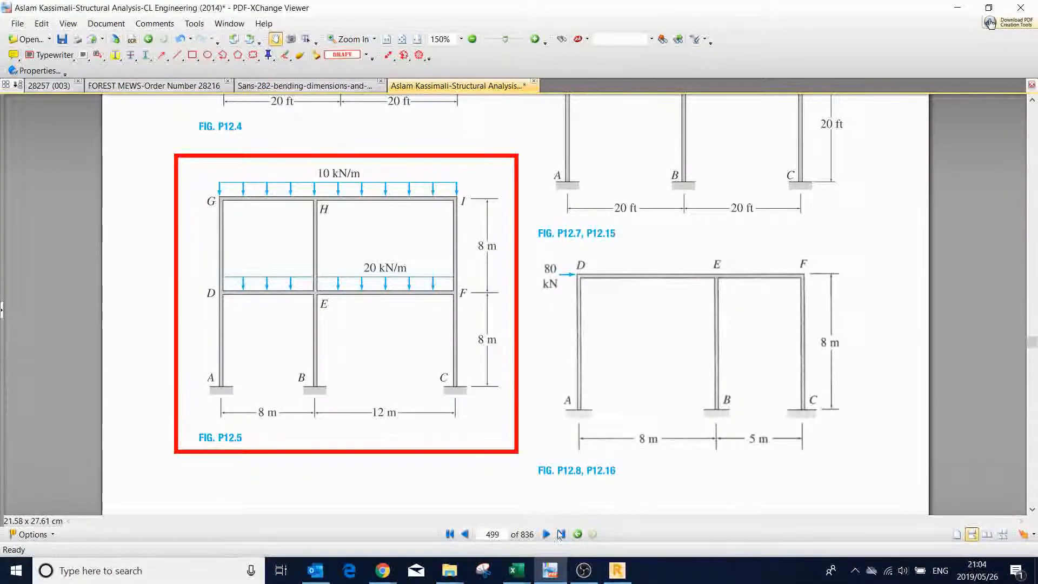
pyautogui.click(617, 570)
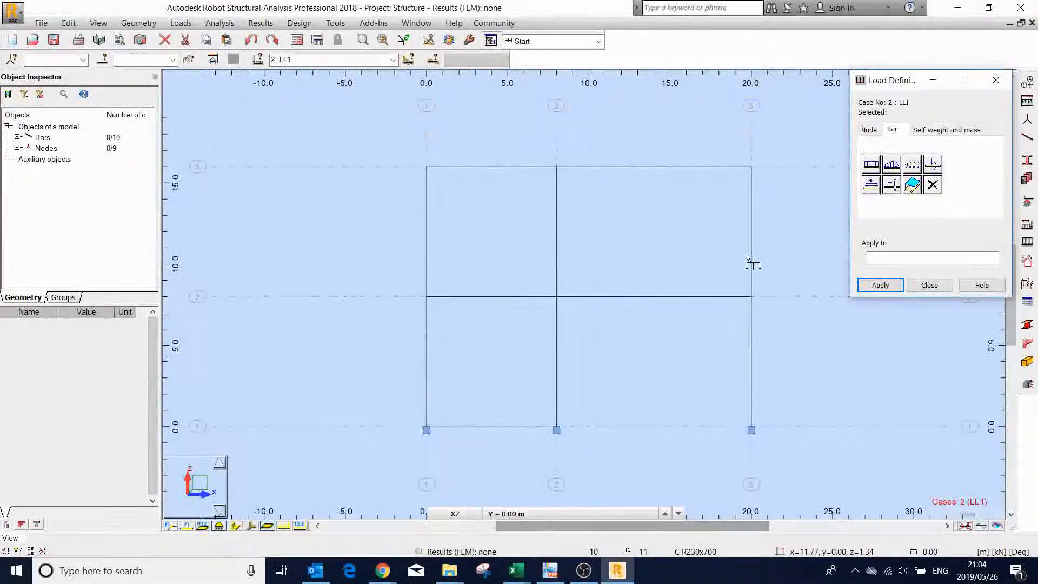
pyautogui.click(871, 166)
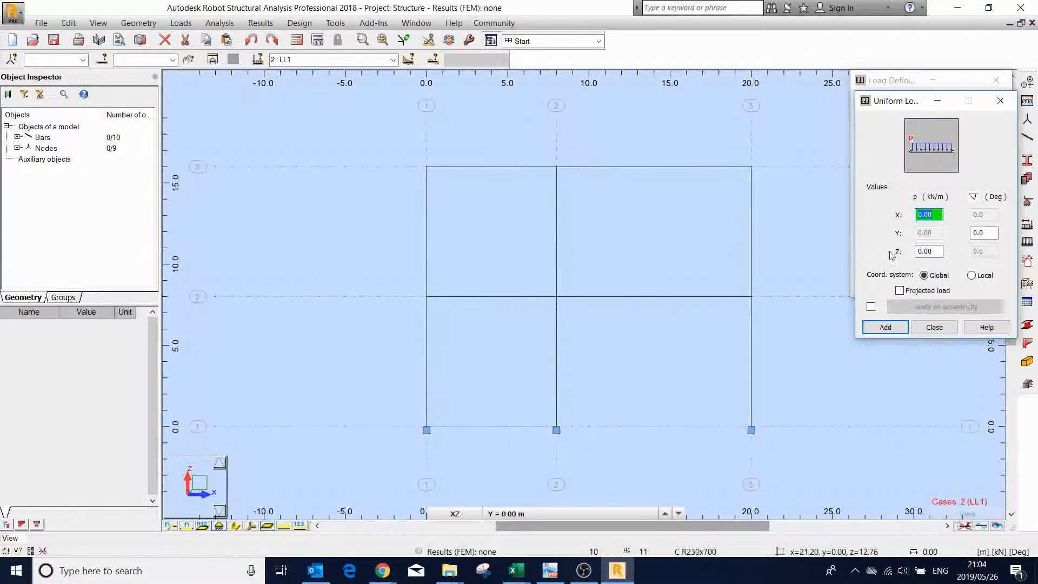
pyautogui.click(931, 251)
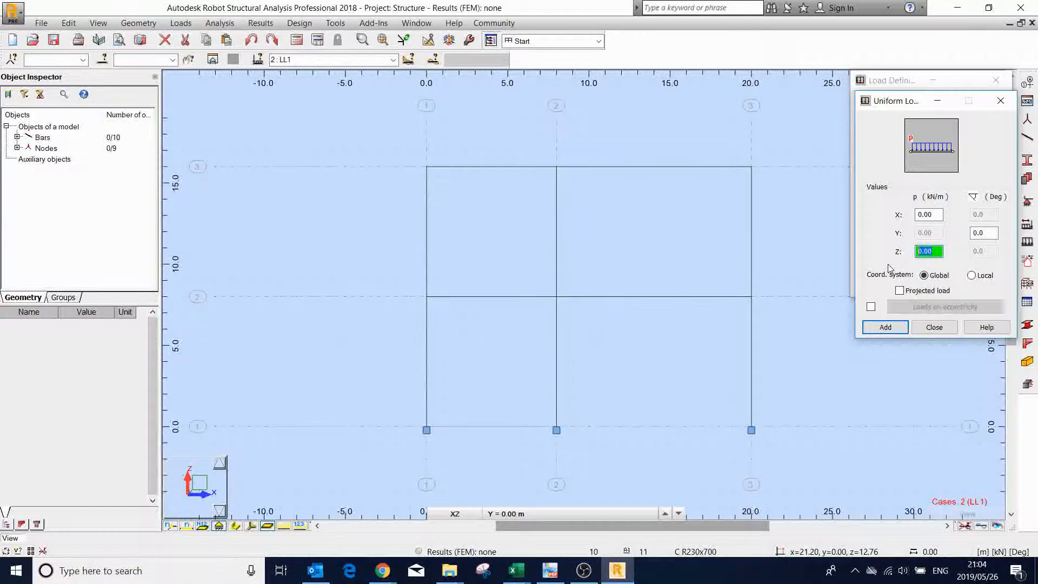
pyautogui.write('-20')
pyautogui.press('BackSpace')
pyautogui.press('BackSpace')
pyautogui.click(887, 328)
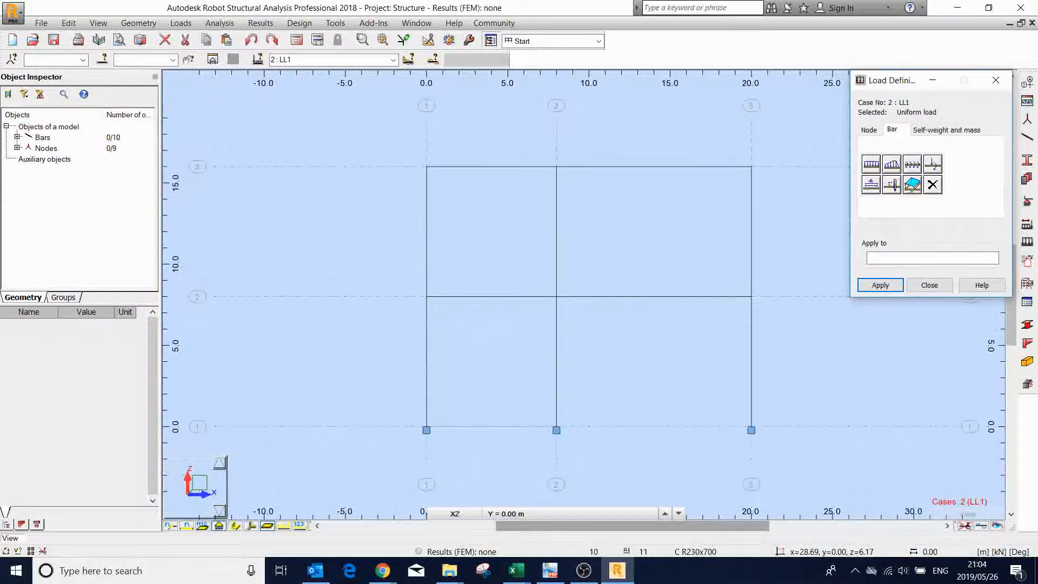
pyautogui.click(503, 165)
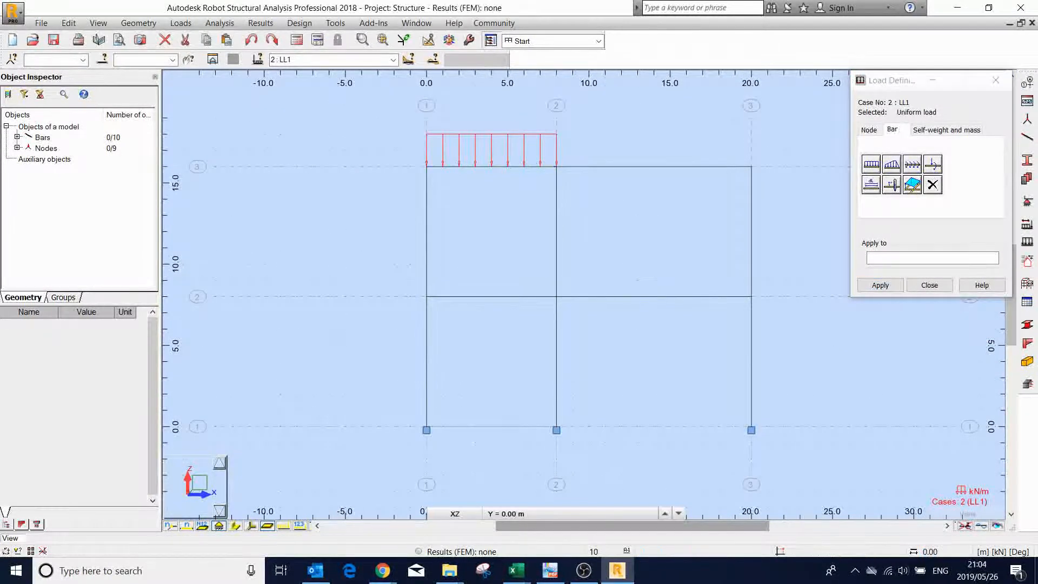
pyautogui.click(592, 168)
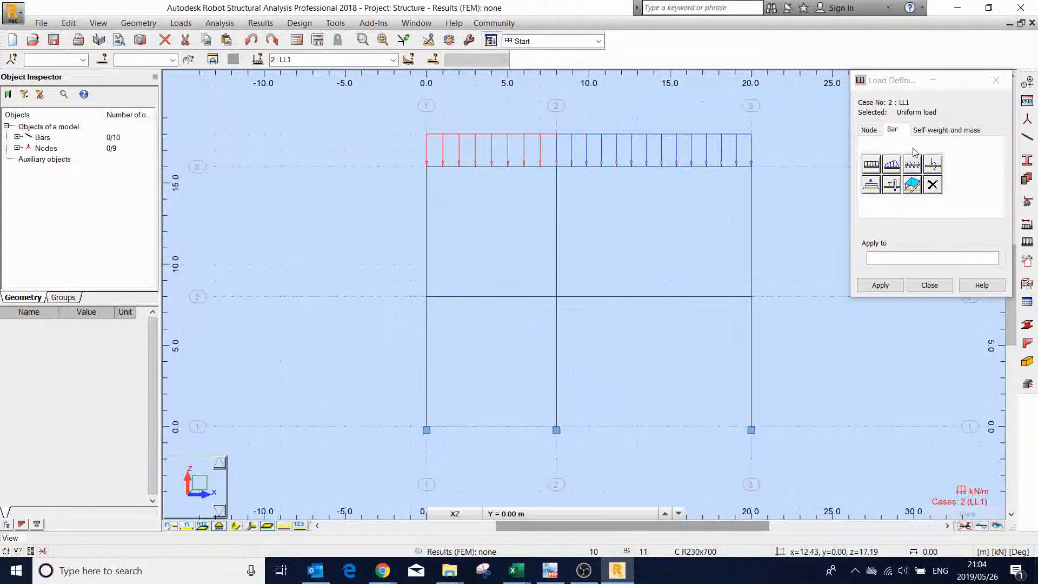
# - Apply a uniform bar load of -20 kN/m in global Z to both 8 m level beams in case LL1
pyautogui.click(873, 166)
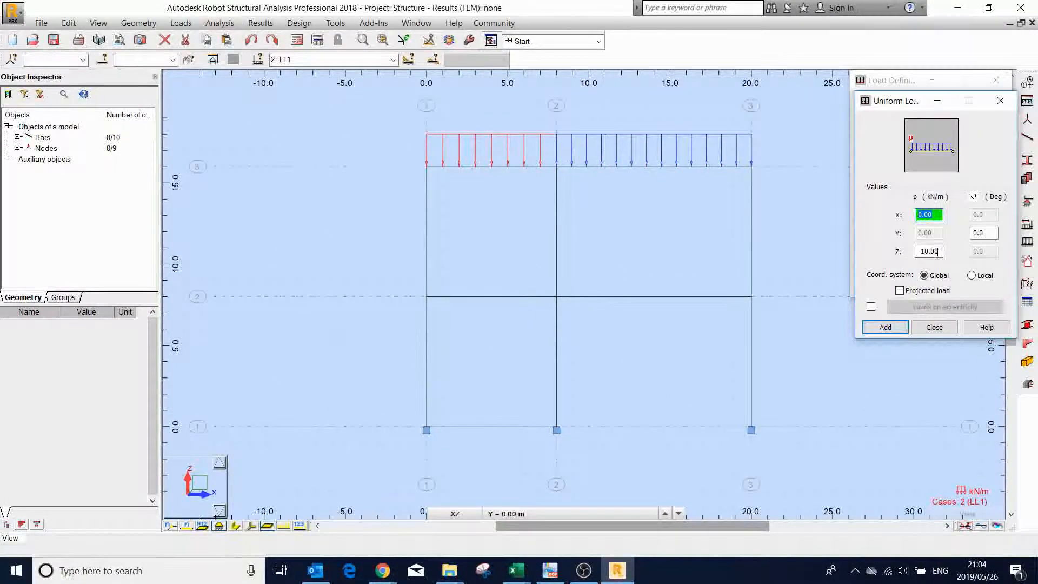
pyautogui.click(918, 251)
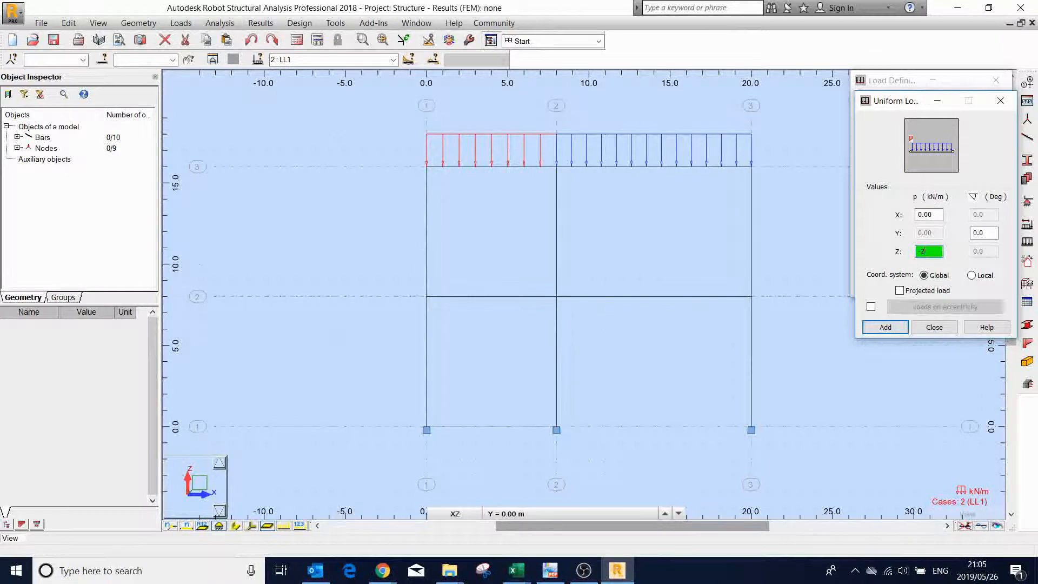
pyautogui.write('-20')
pyautogui.click(902, 331)
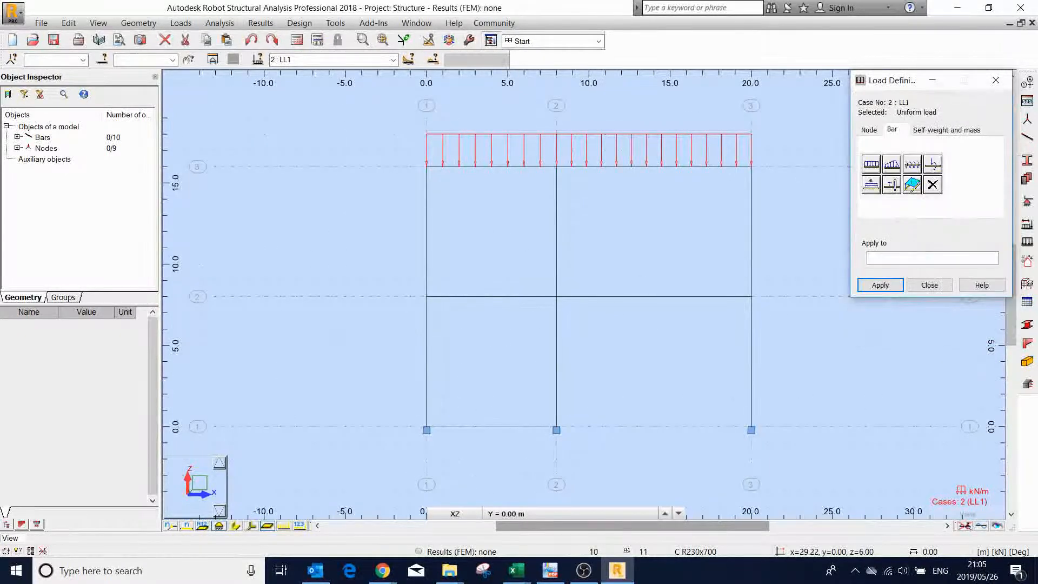
pyautogui.click(627, 297)
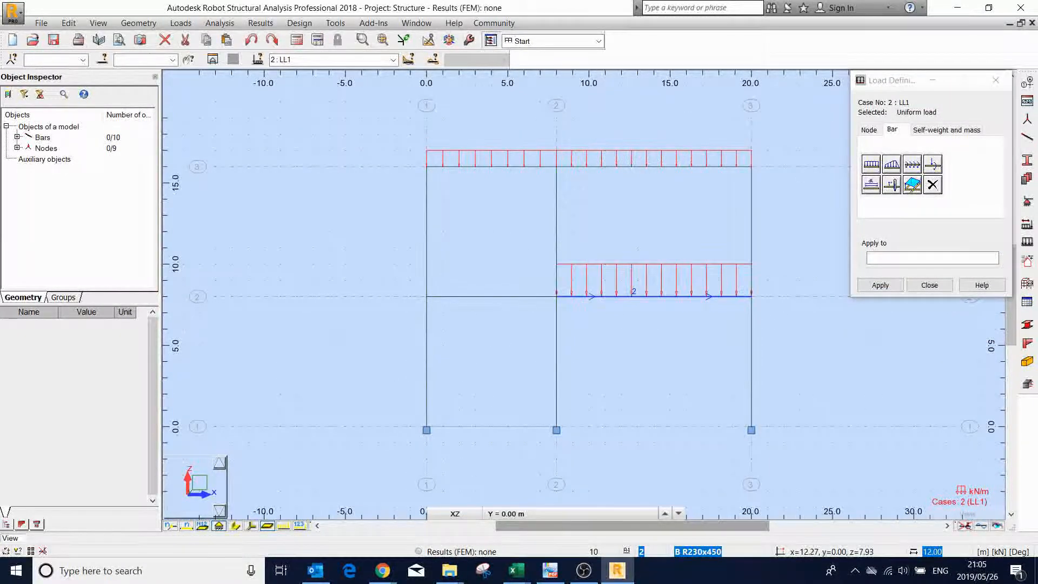
pyautogui.click(493, 297)
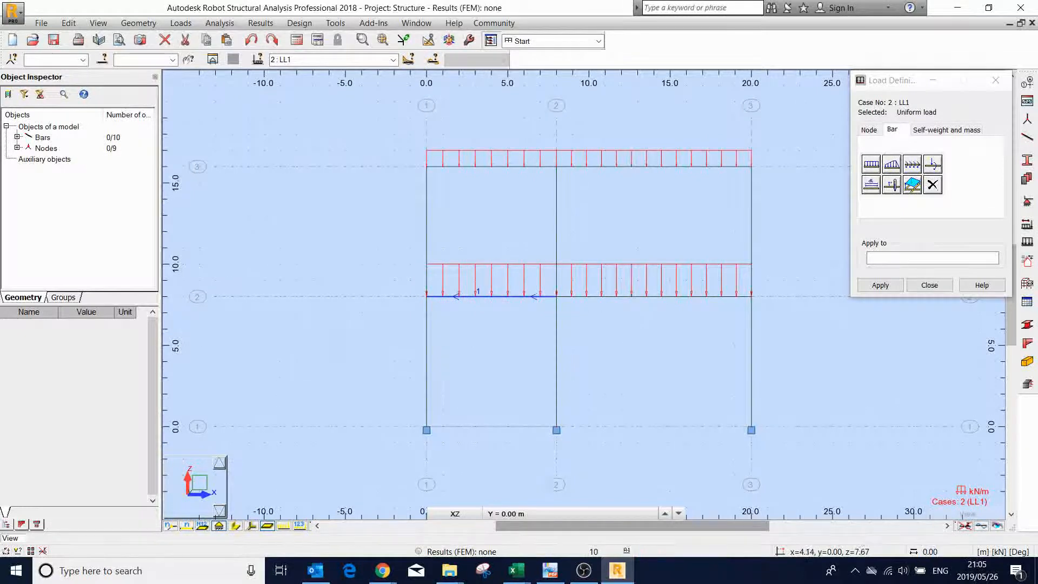
pyautogui.click(876, 284)
pyautogui.click(925, 285)
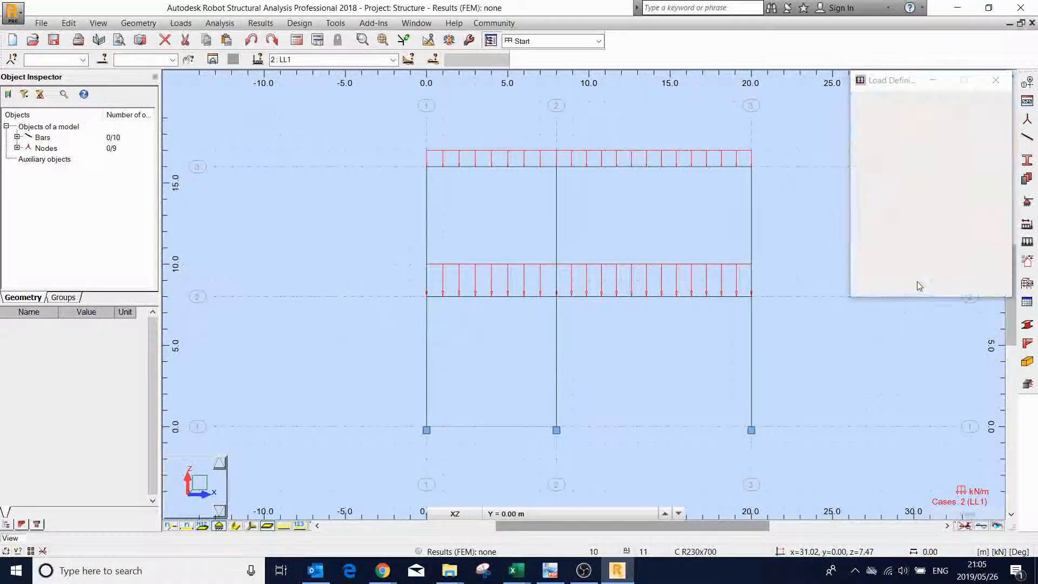
# - Display the load symbols and their values on the frame and run the structural calculations
pyautogui.click(284, 525)
pyautogui.click(299, 526)
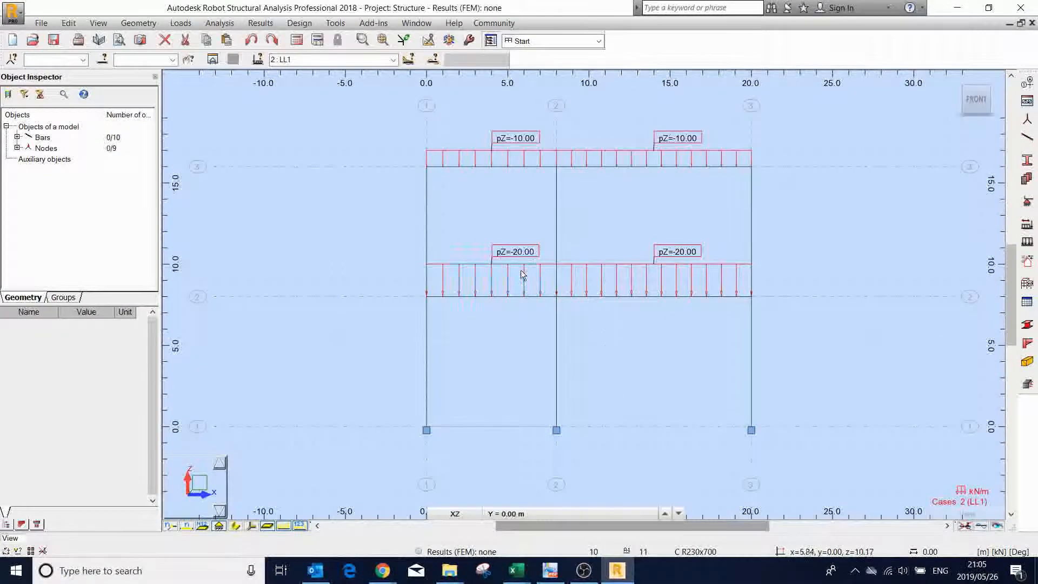
pyautogui.click(298, 40)
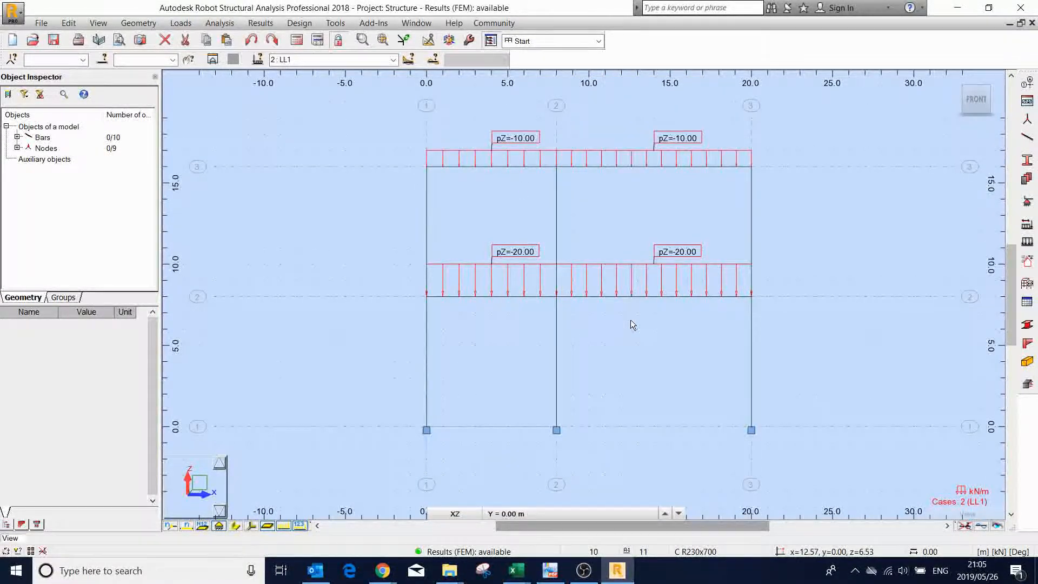
# - Switch to the Results layout and inspect the frame under load case DL1 and load case LL1
pyautogui.click(598, 42)
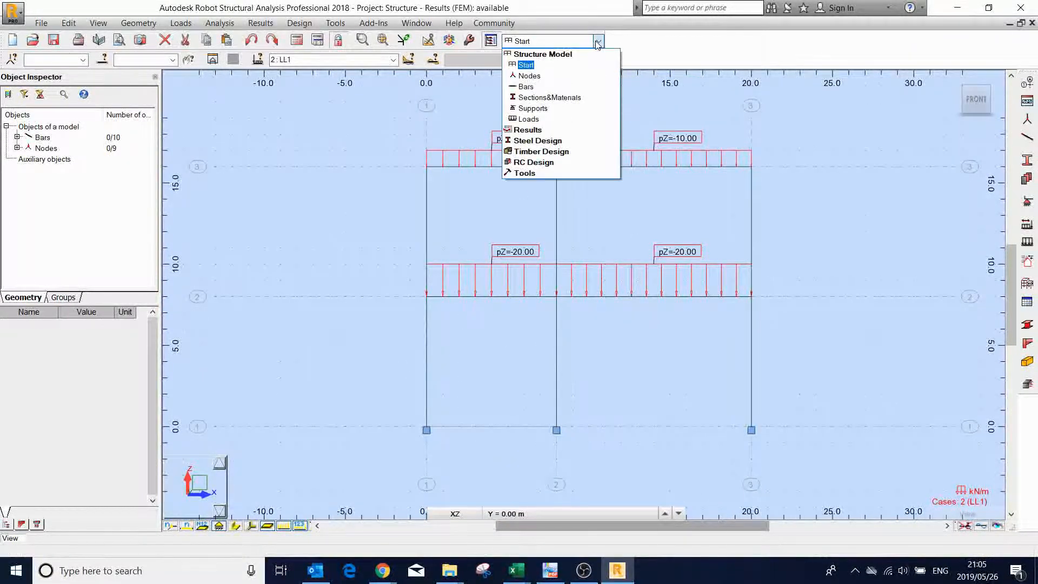
pyautogui.click(529, 131)
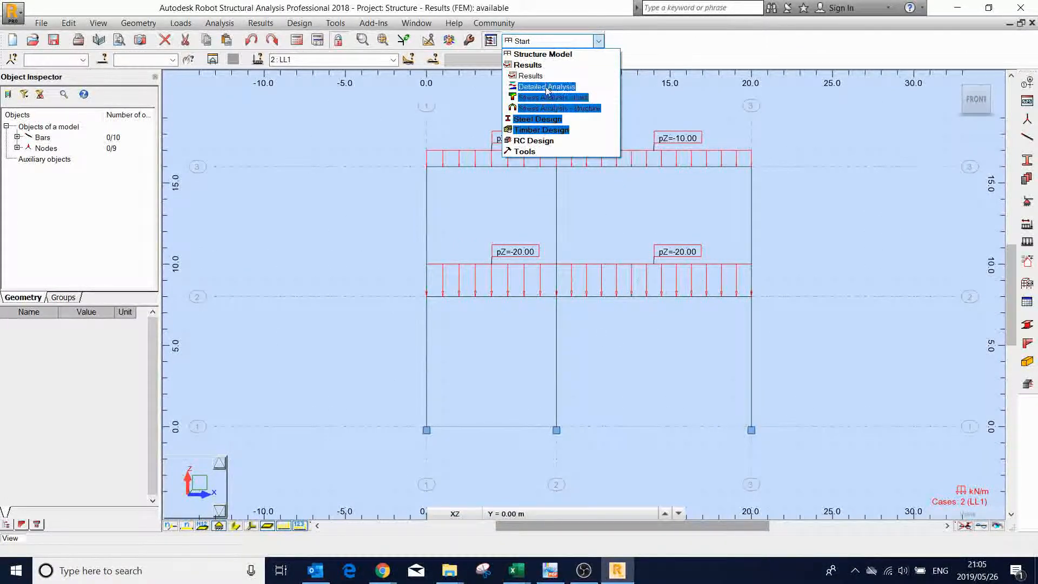
pyautogui.click(531, 76)
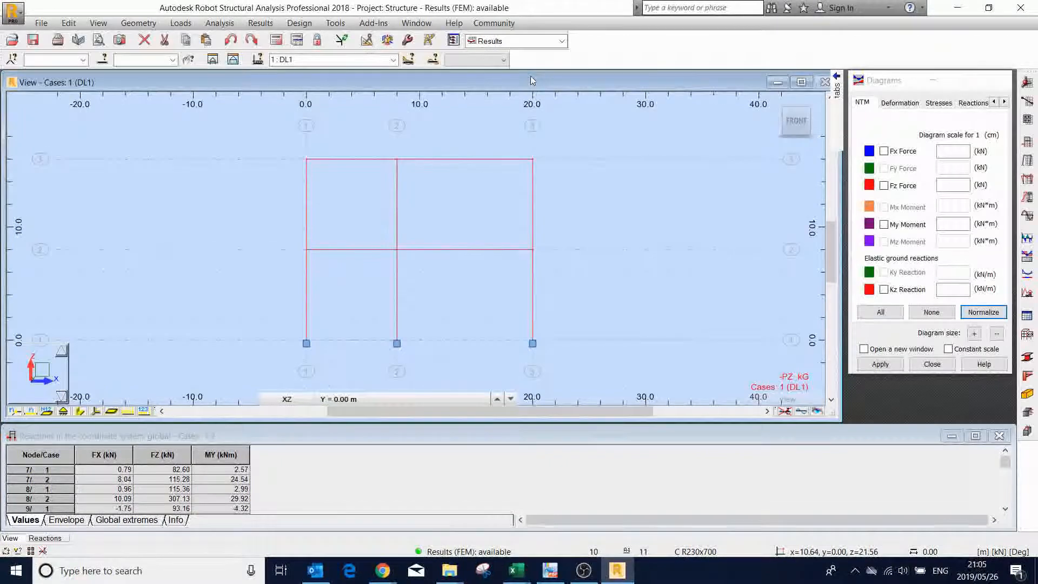
pyautogui.scroll(-2, 540, 164)
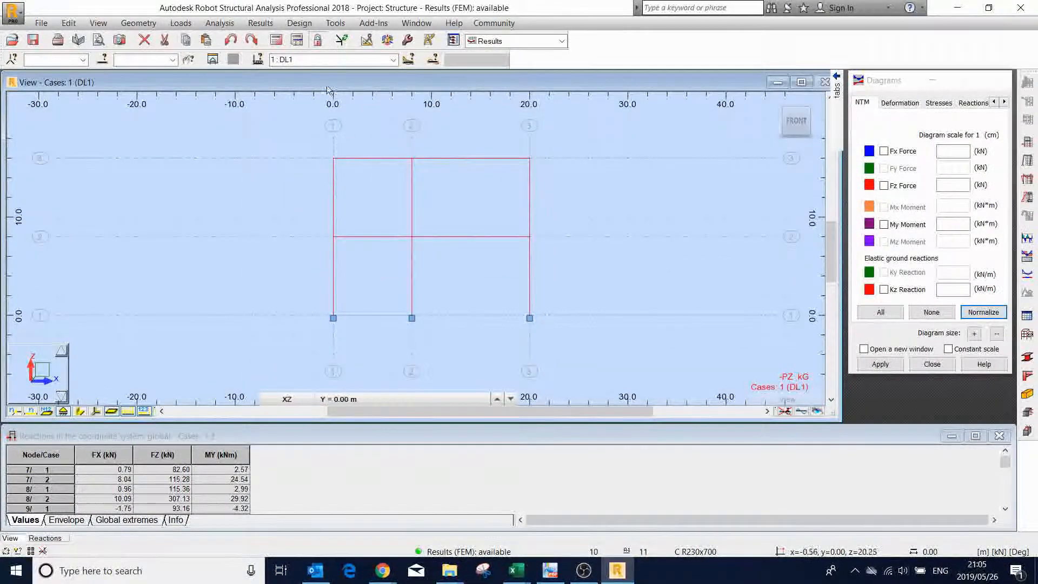
pyautogui.click(392, 60)
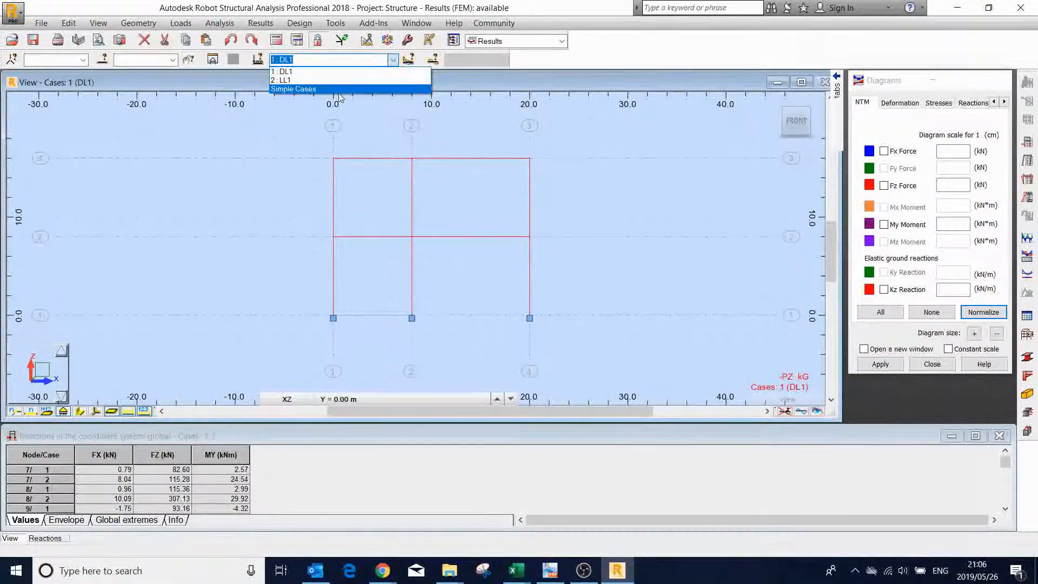
pyautogui.click(346, 71)
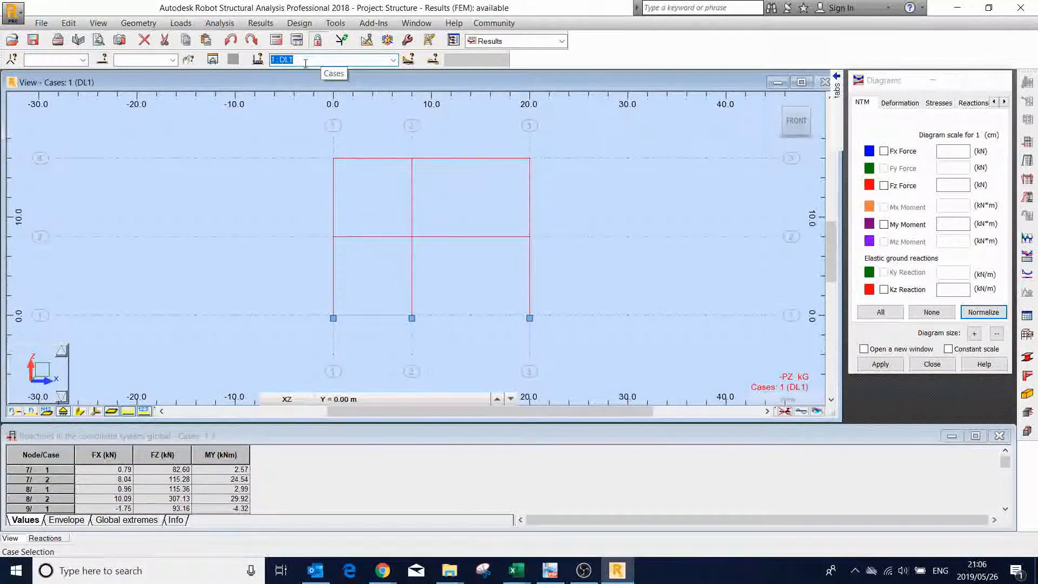
pyautogui.click(391, 59)
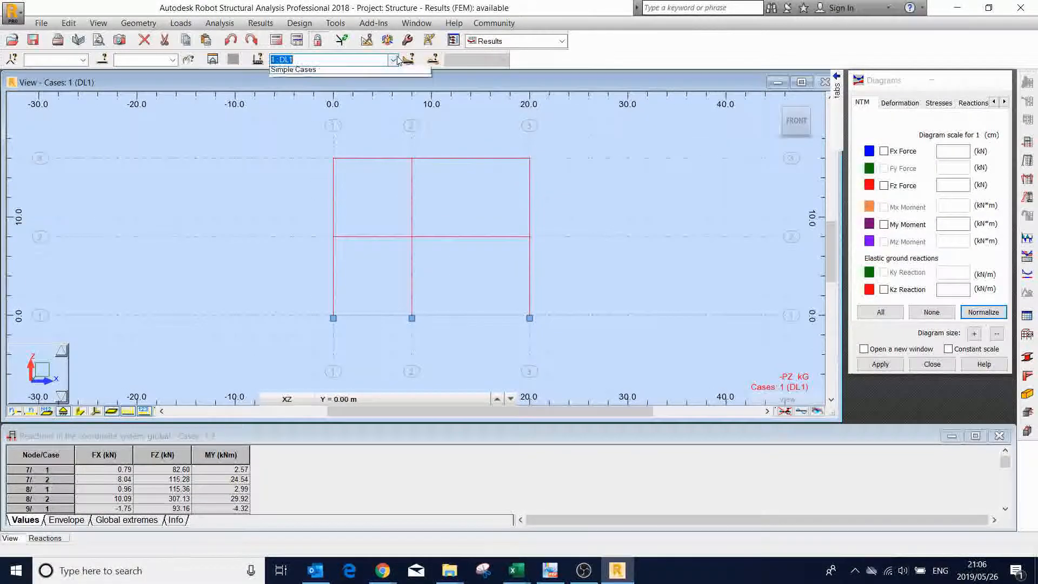
pyautogui.click(354, 81)
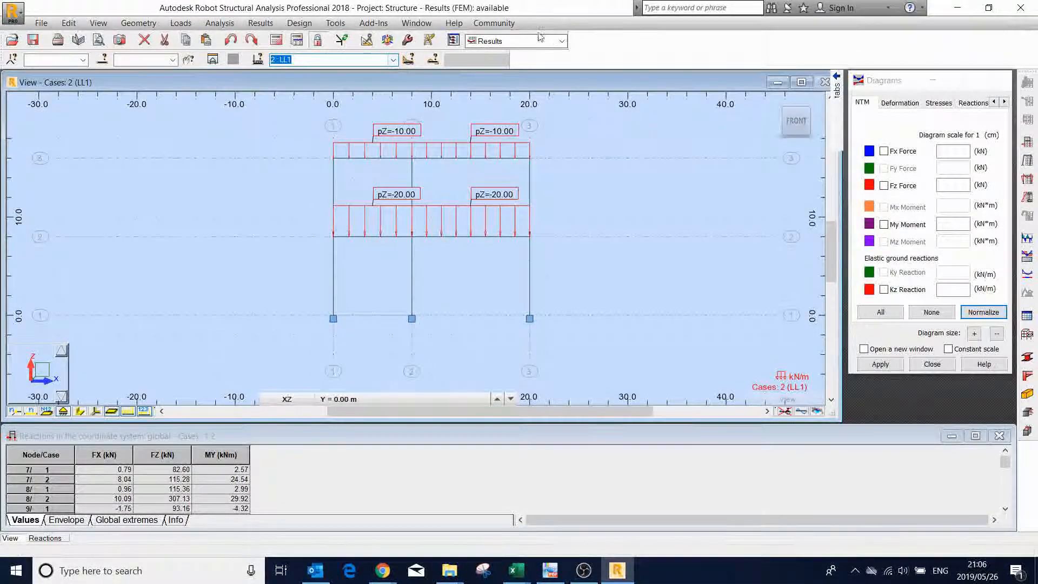
# - Return to the Start layout of the structure model and open the load combination table for editing
pyautogui.click(562, 40)
pyautogui.click(533, 57)
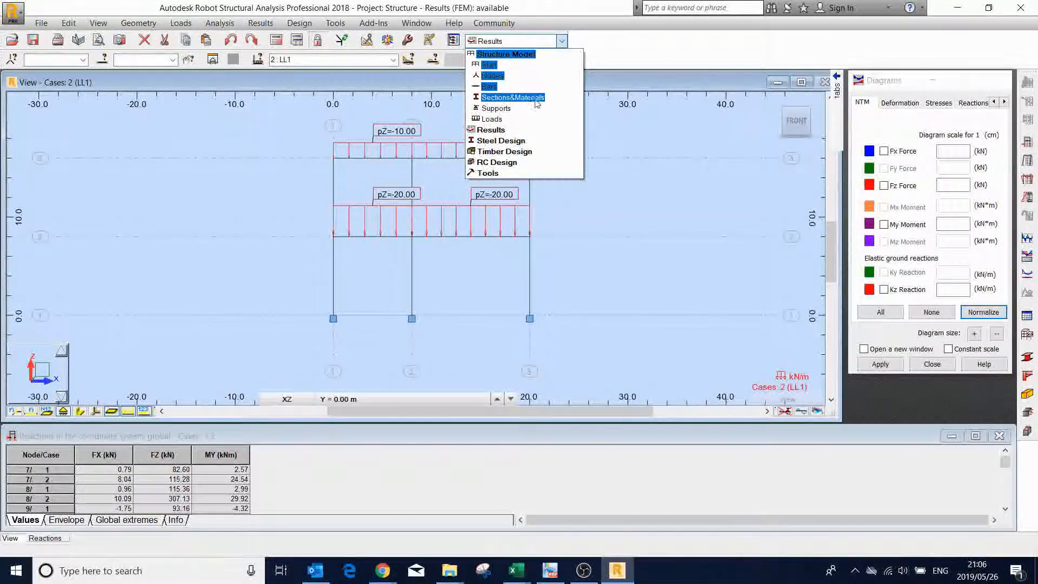
pyautogui.click(492, 65)
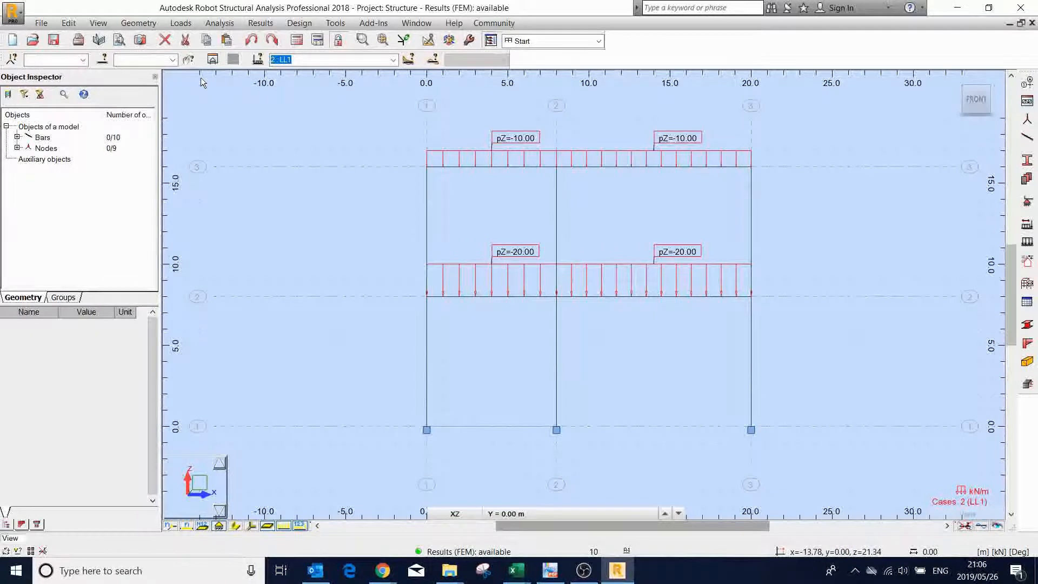
pyautogui.click(187, 25)
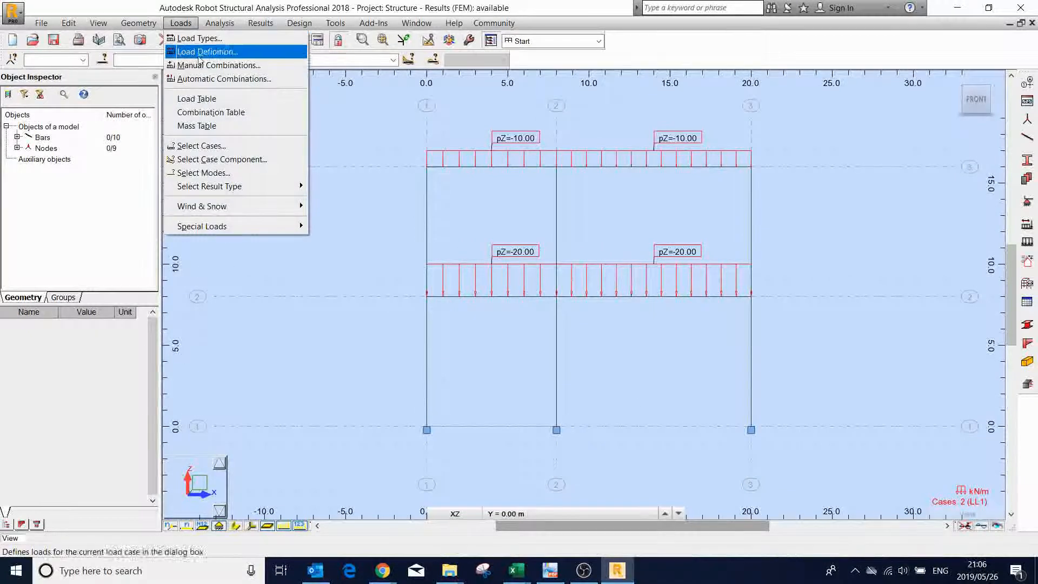
pyautogui.click(213, 113)
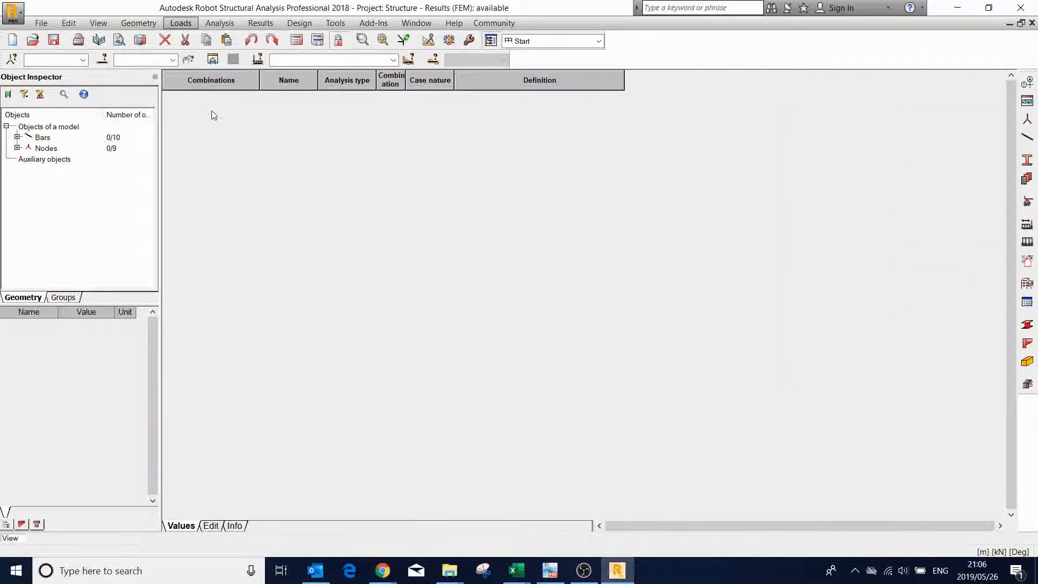
pyautogui.click(211, 526)
# - Create a load combination named Lcase1, accepting the change to the results status, and include case DL1 with coefficient 1.2
pyautogui.click(252, 97)
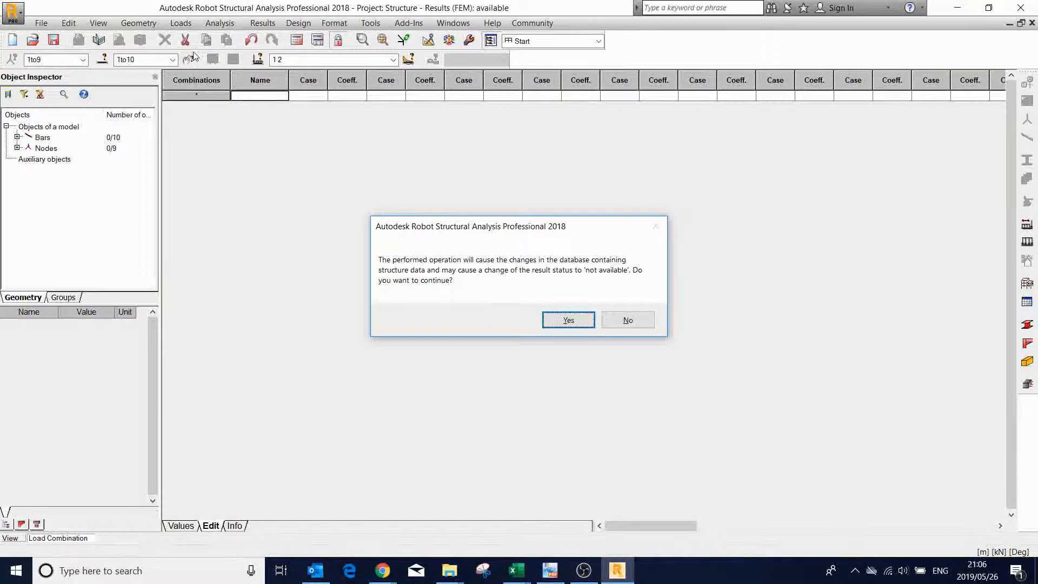
pyautogui.click(567, 320)
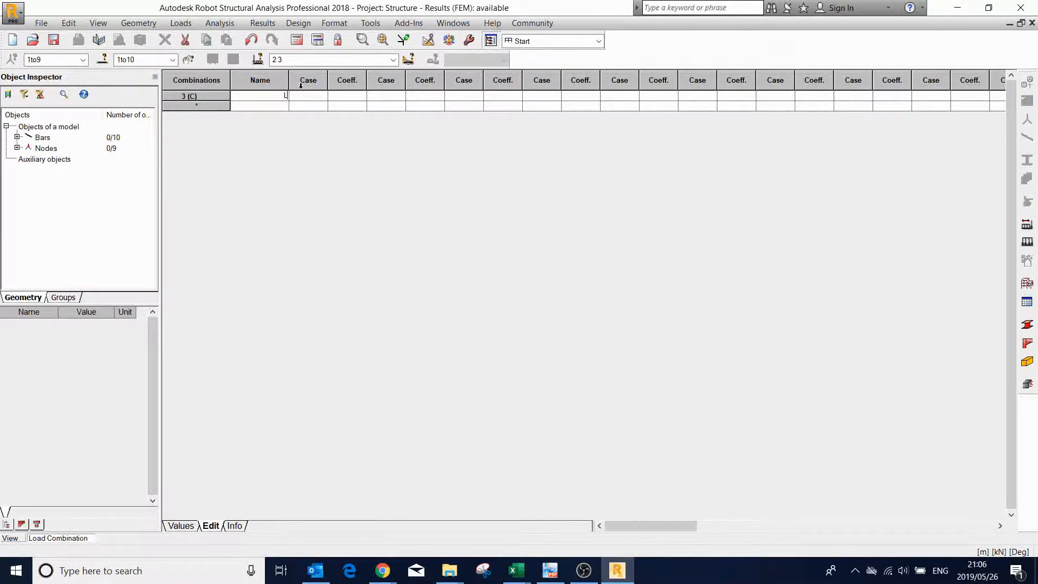
pyautogui.write('Lcase1')
pyautogui.click(308, 96)
pyautogui.click(321, 96)
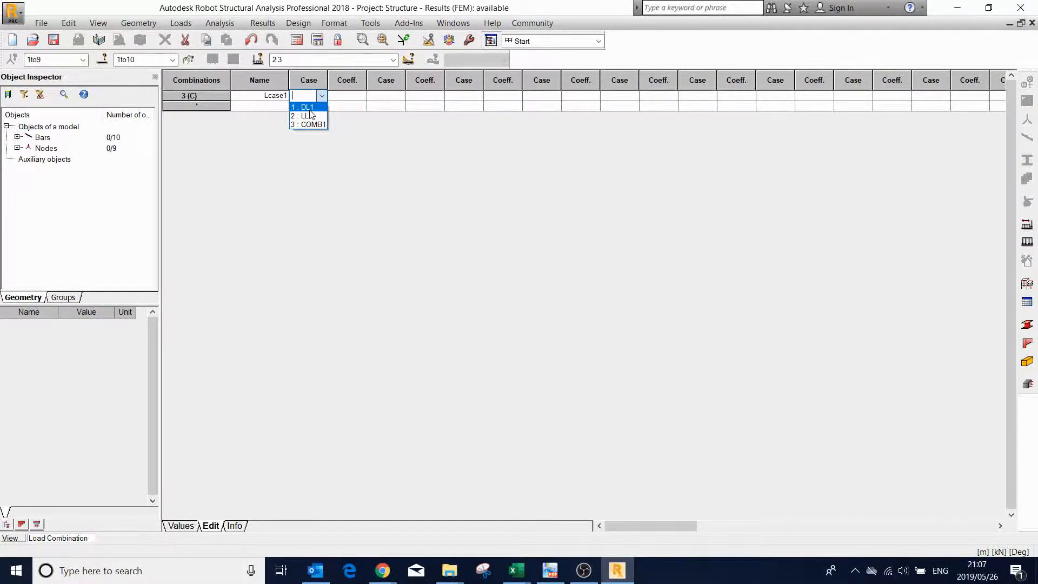
pyautogui.click(305, 107)
pyautogui.click(352, 96)
pyautogui.click(360, 95)
pyautogui.click(360, 95)
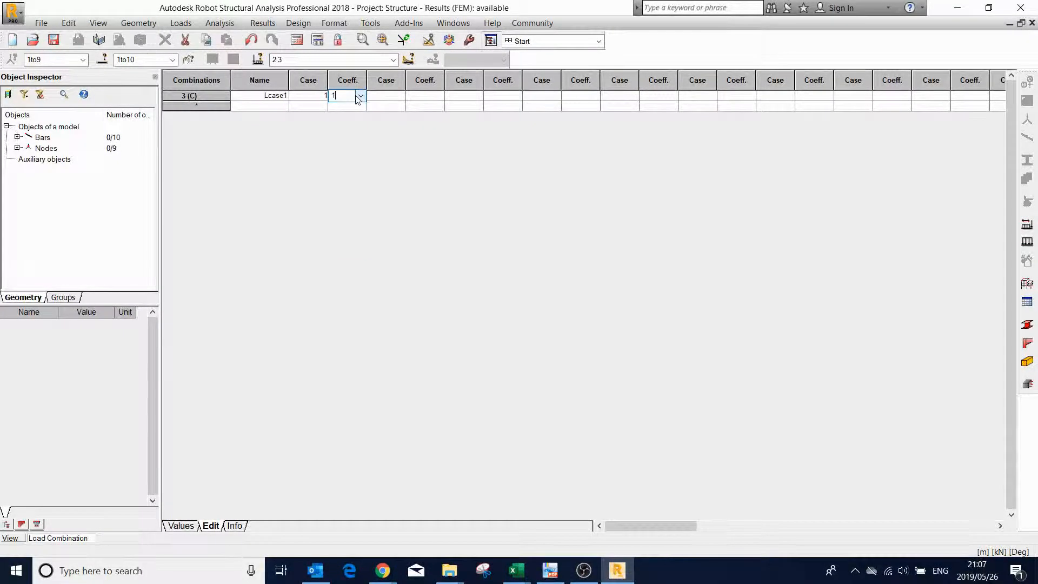
pyautogui.write('1.2')
# - Add case LL1 with coefficient 1.6 to combination Lcase1 and review the combination's definition
pyautogui.click(387, 96)
pyautogui.click(400, 96)
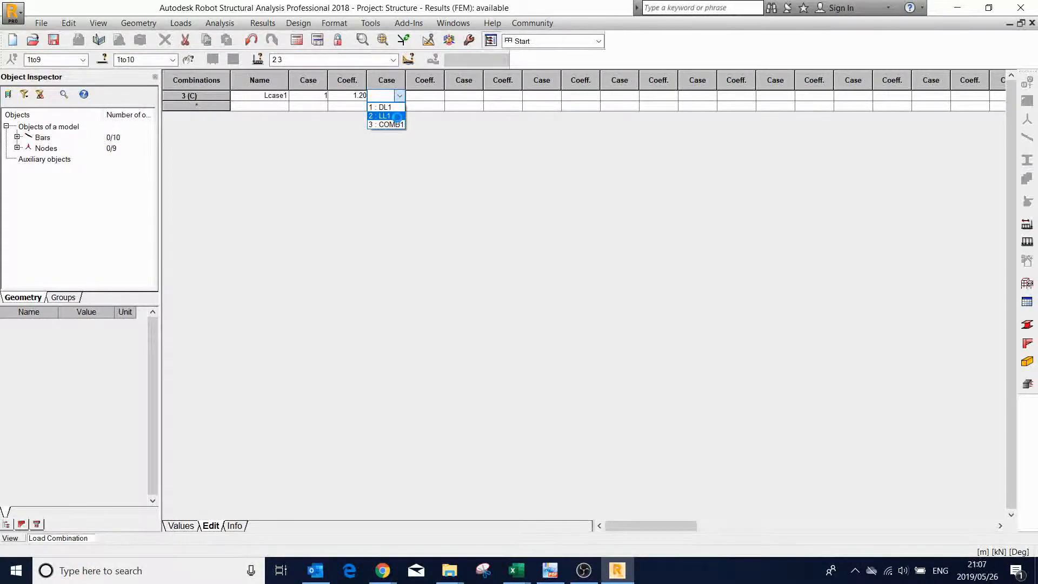
pyautogui.click(397, 117)
pyautogui.click(425, 95)
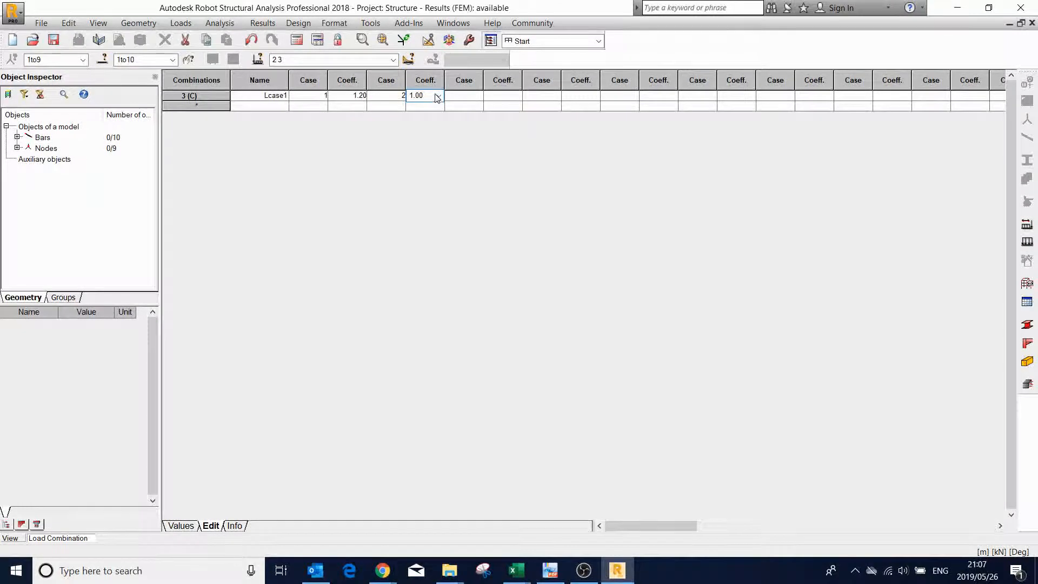
pyautogui.click(422, 96)
pyautogui.write('1.6')
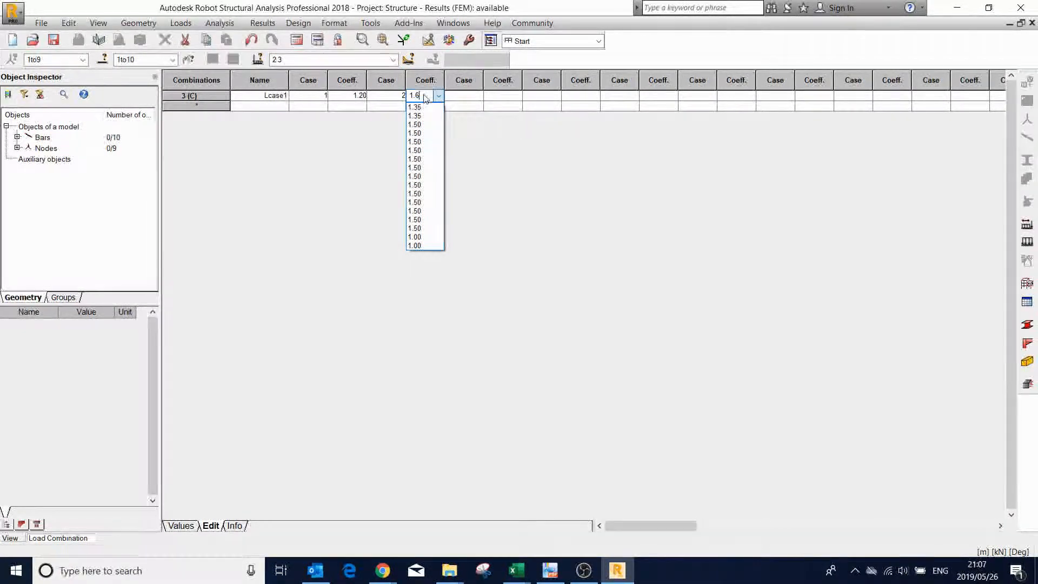
pyautogui.click(453, 99)
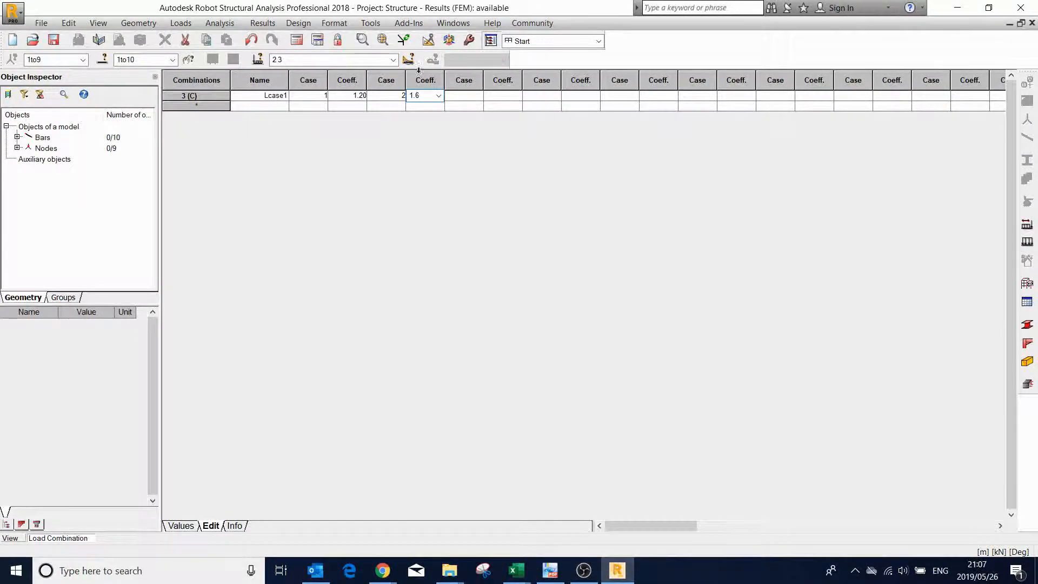
pyautogui.click(182, 526)
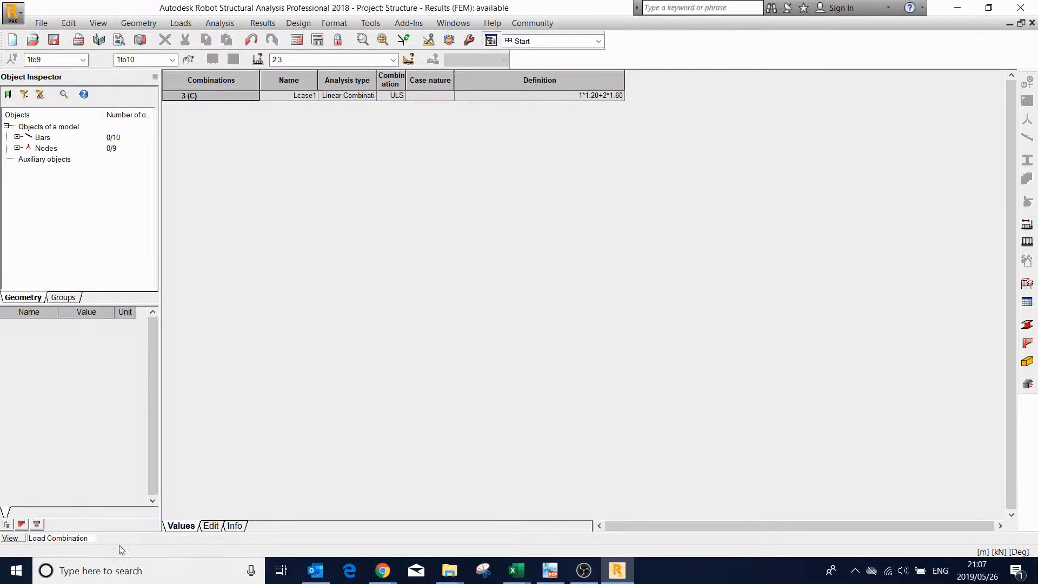
# - Return to the frame's model view and display the loads of combination Lcase1
pyautogui.click(12, 538)
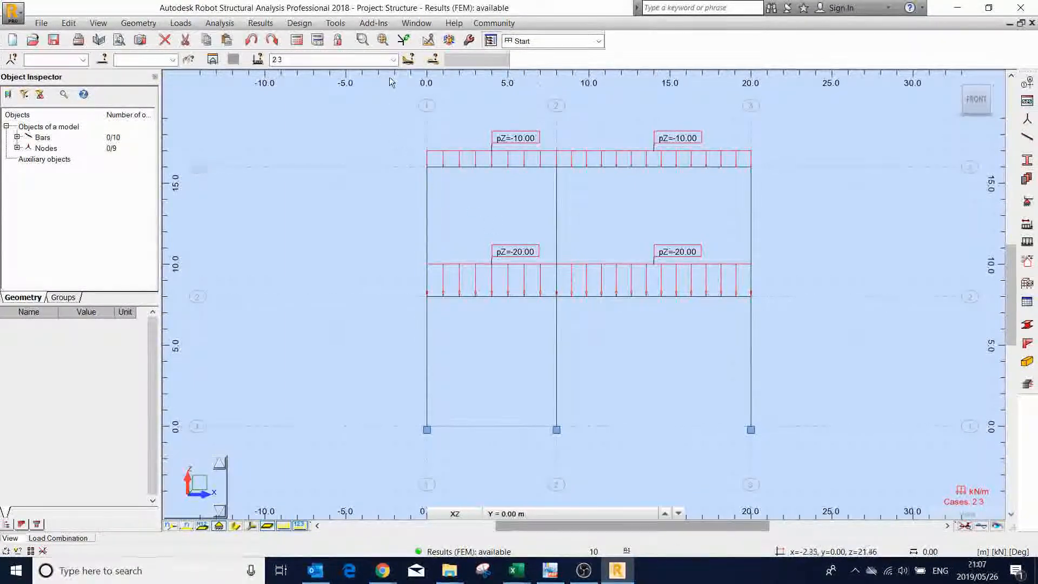
pyautogui.click(394, 61)
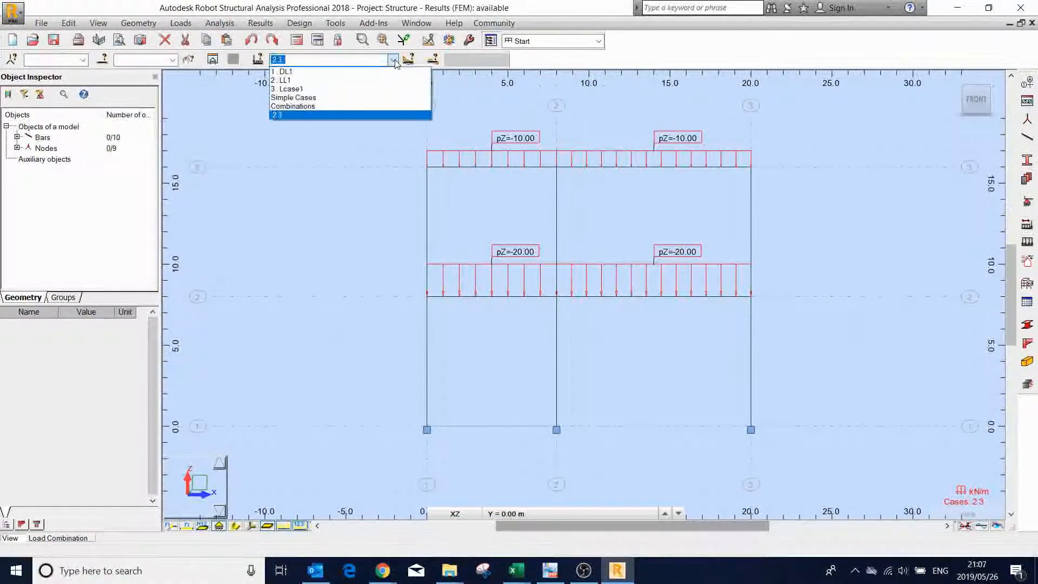
pyautogui.click(382, 88)
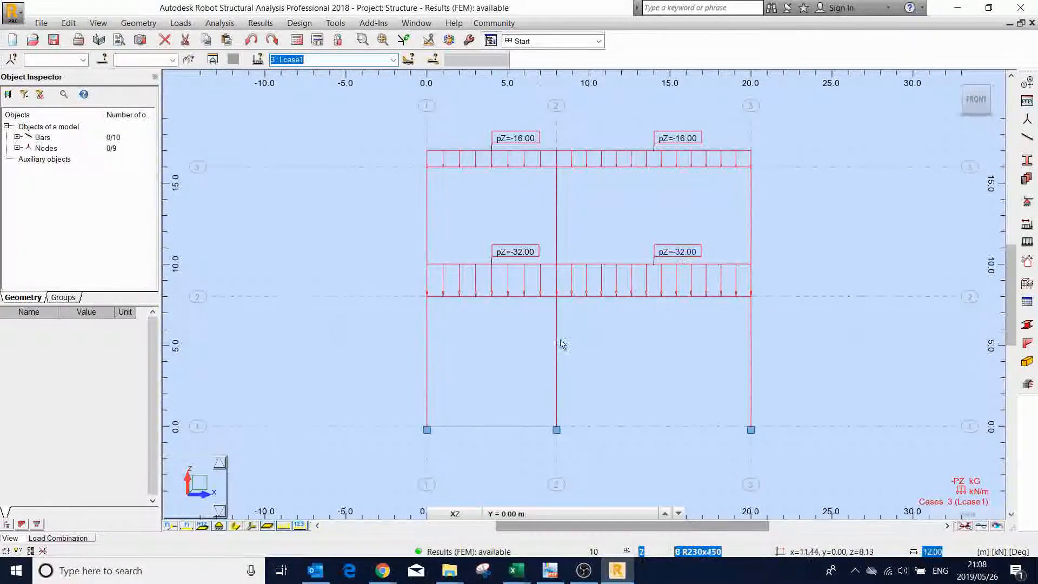
# - Compare the loads displayed on the frame for LL1 and DL1, ending with combination Lcase1
pyautogui.click(393, 60)
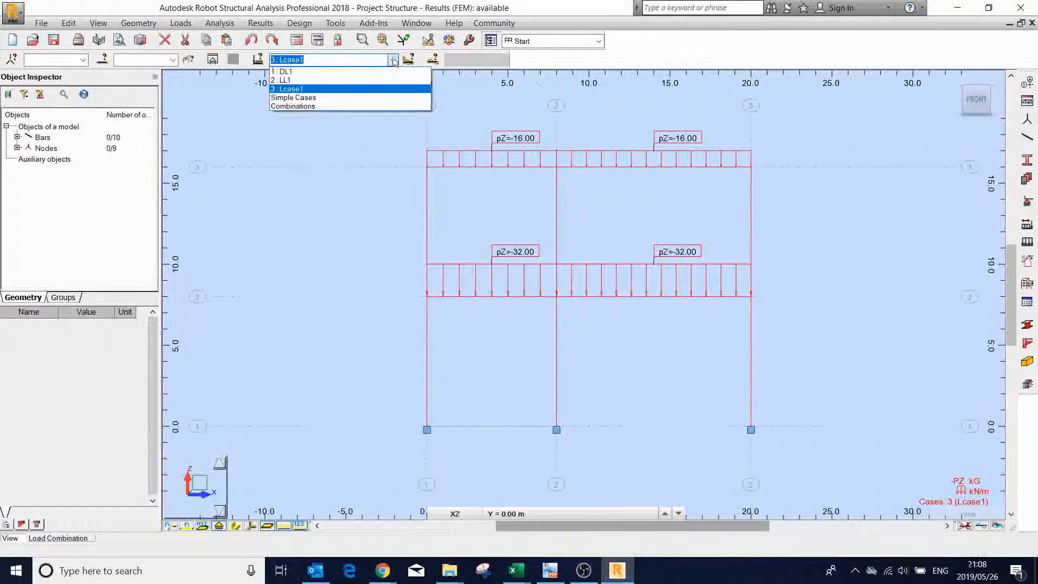
pyautogui.click(367, 85)
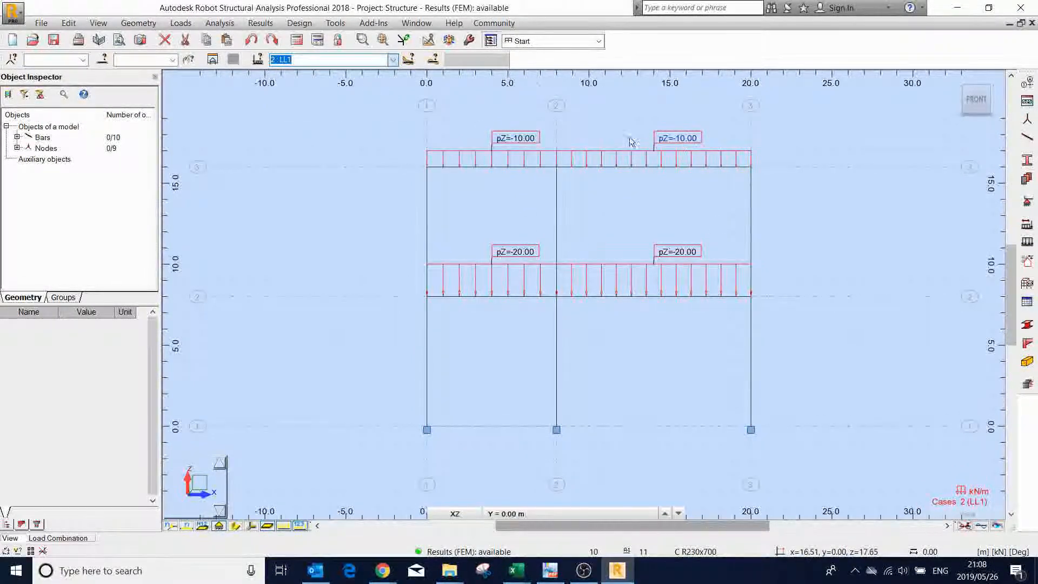
pyautogui.click(393, 59)
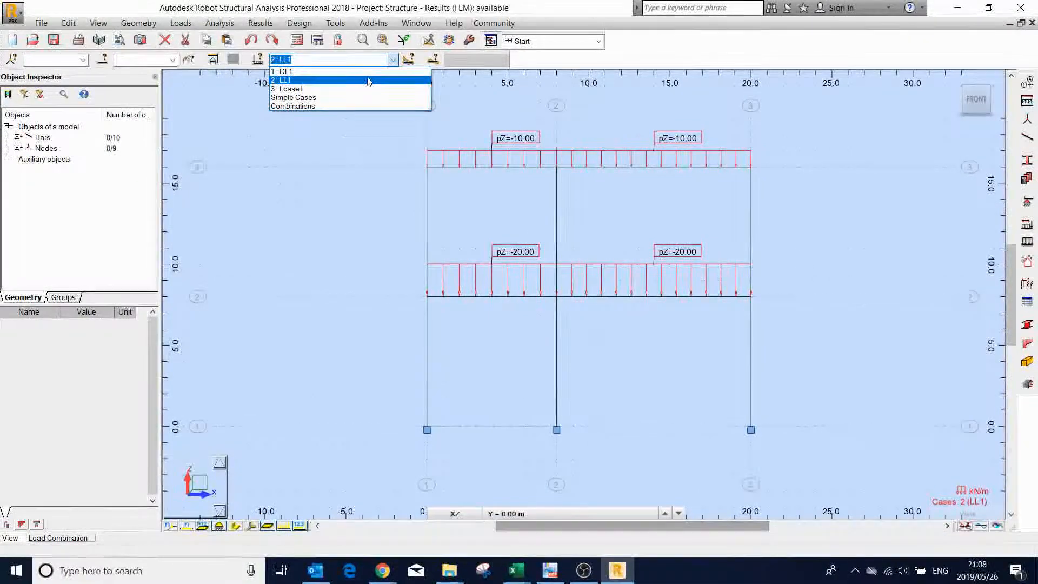
pyautogui.click(367, 72)
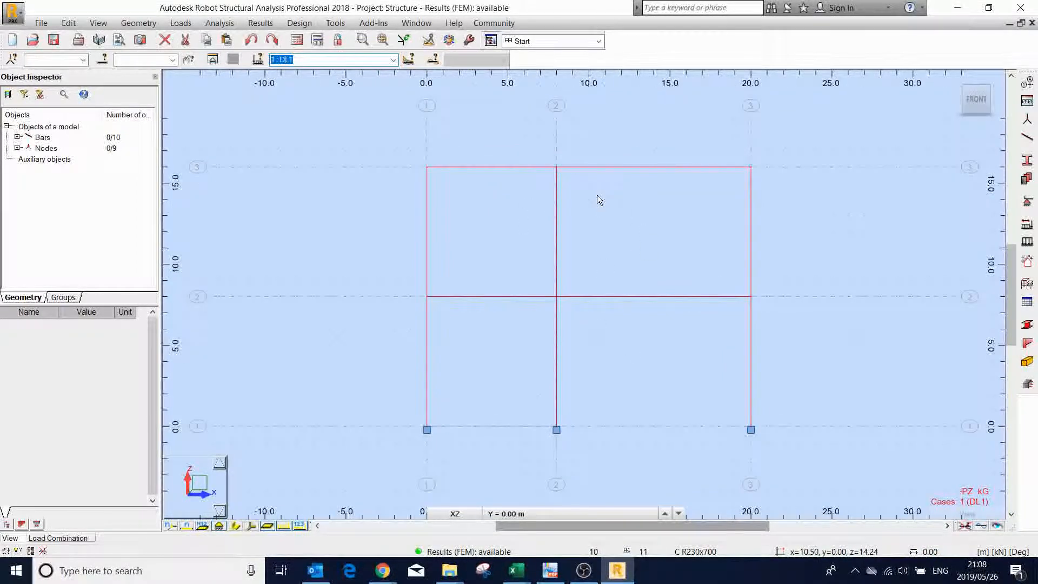
pyautogui.click(393, 60)
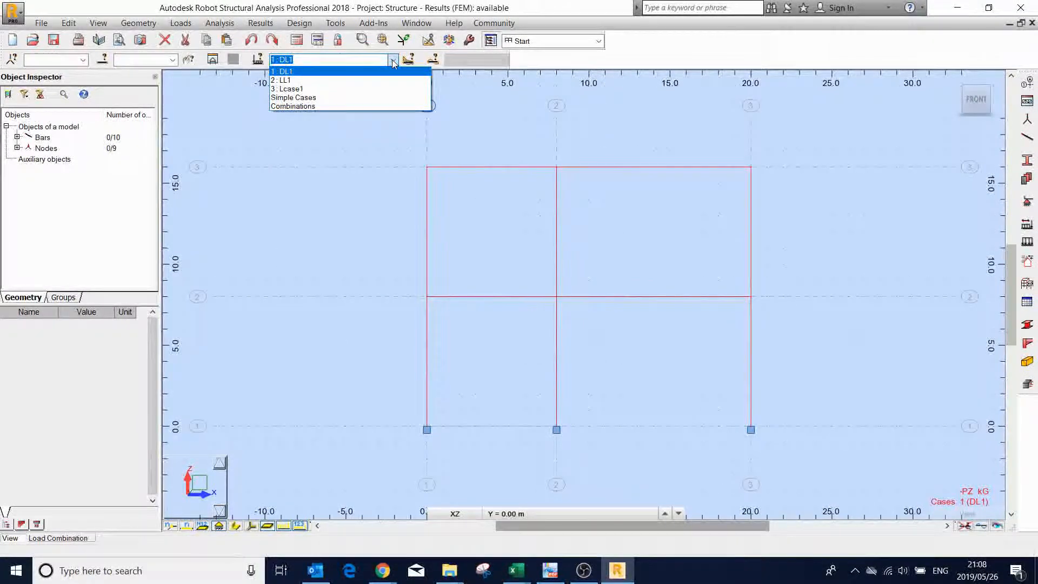
pyautogui.click(370, 88)
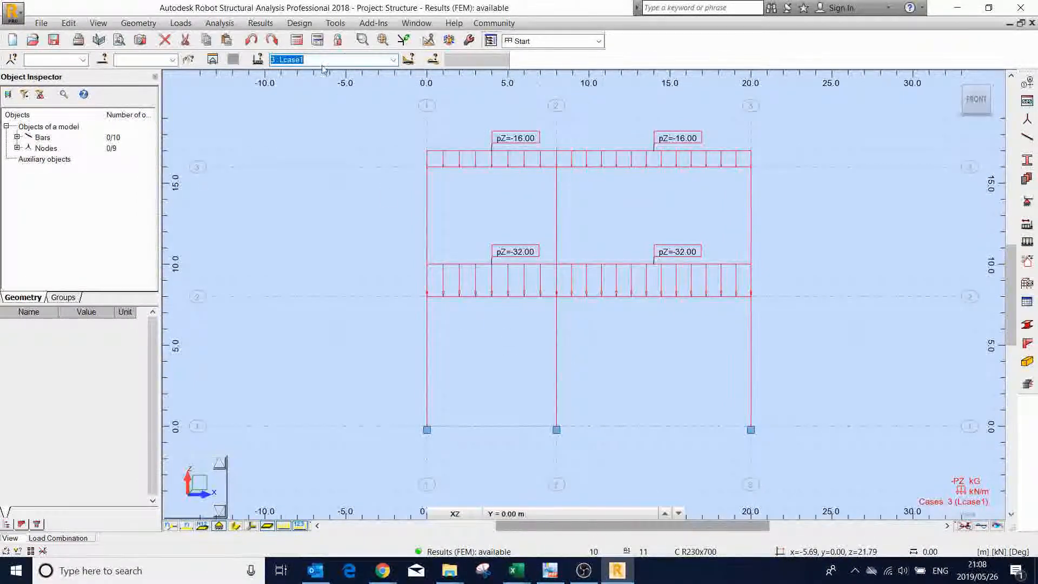
# - Run the structure calculations with combination Lcase1 and switch to the Results layout
pyautogui.click(297, 41)
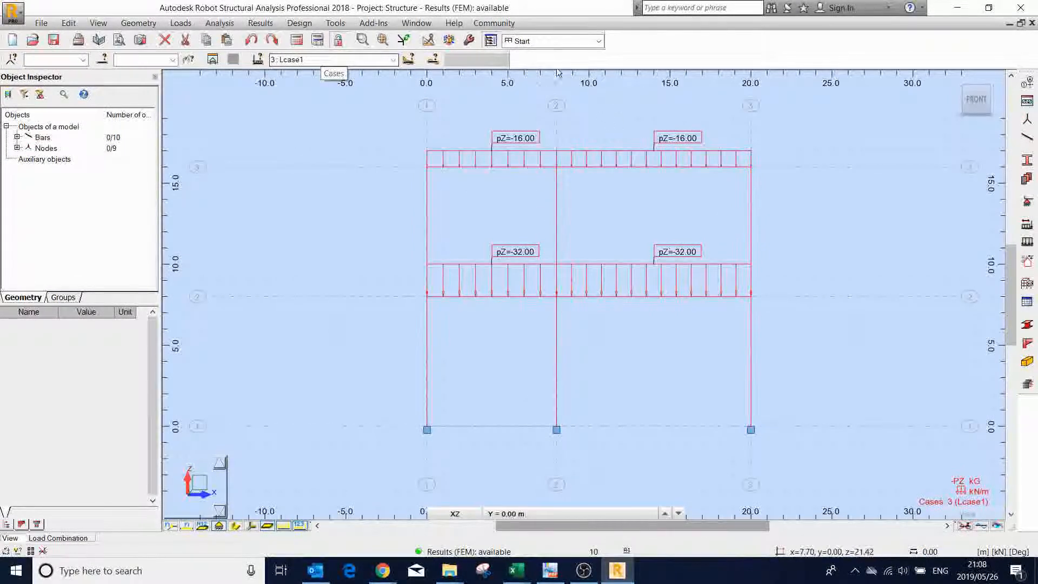
pyautogui.click(592, 45)
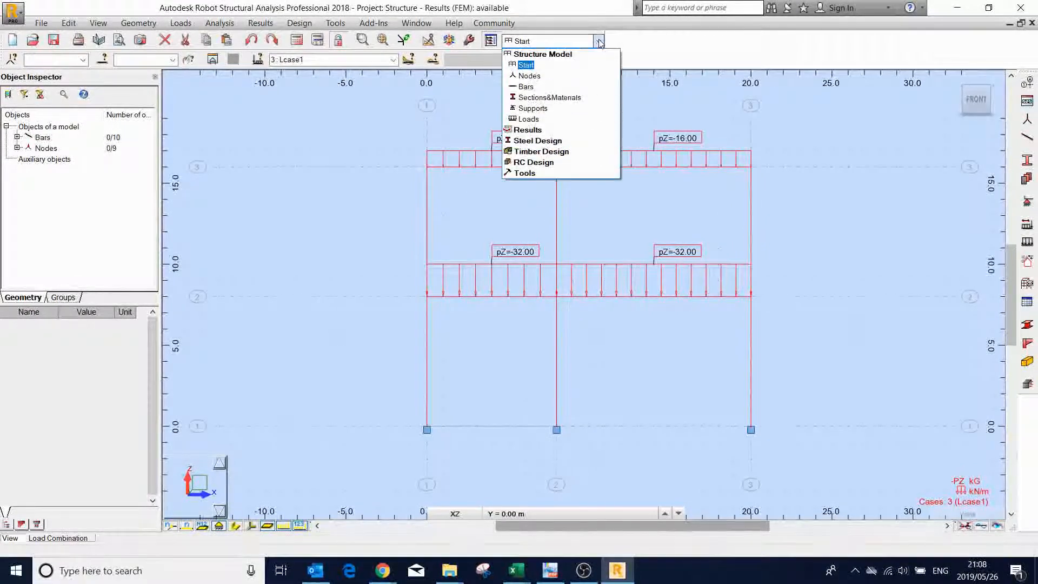
pyautogui.click(532, 131)
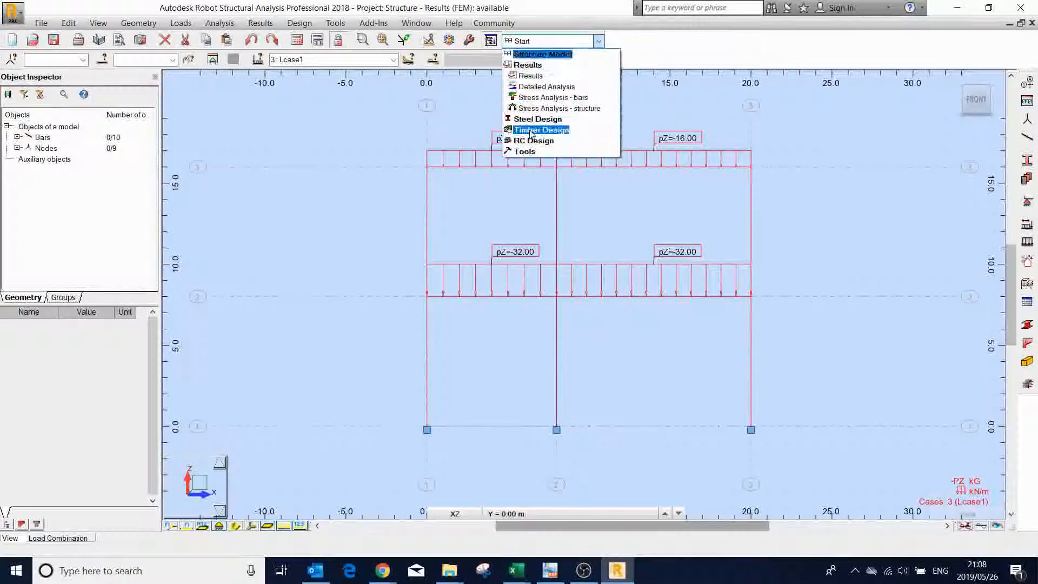
pyautogui.click(529, 77)
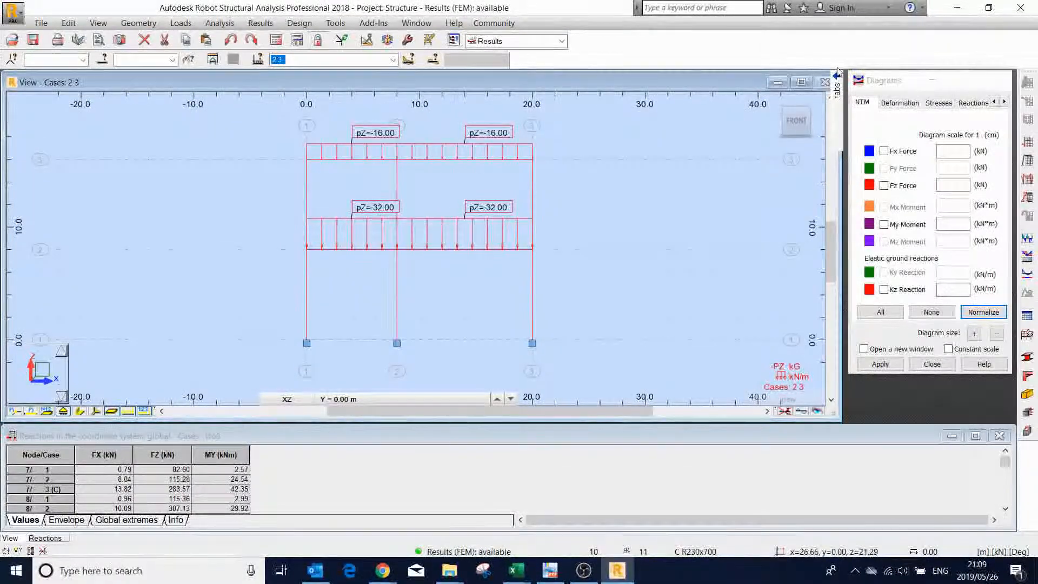
# - Try to set text descriptions for the diagrams and select the My Moment diagram while cases 2 and 3 are active
pyautogui.moveTo(837, 108)
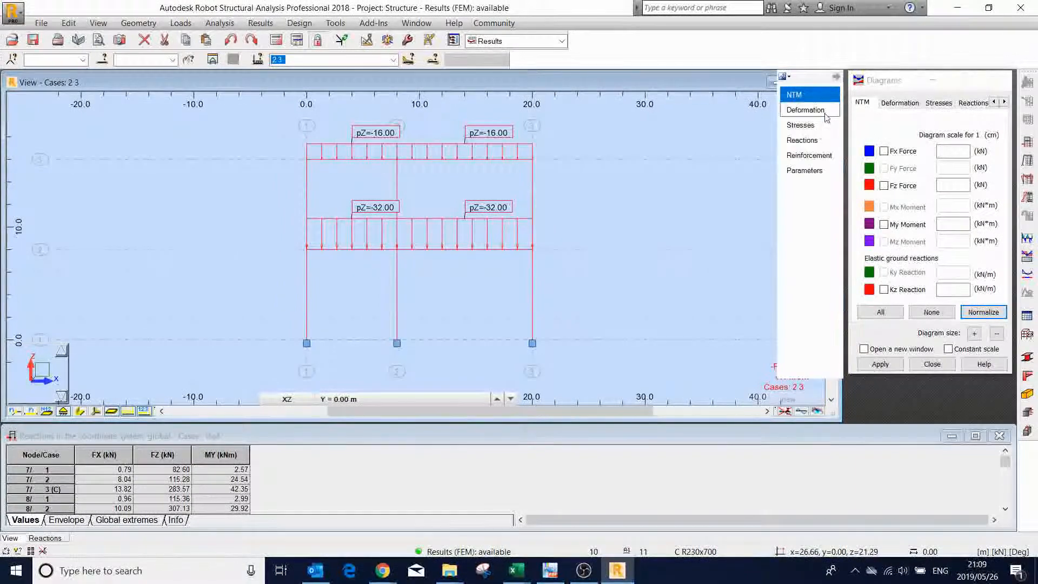
pyautogui.click(803, 170)
pyautogui.click(958, 164)
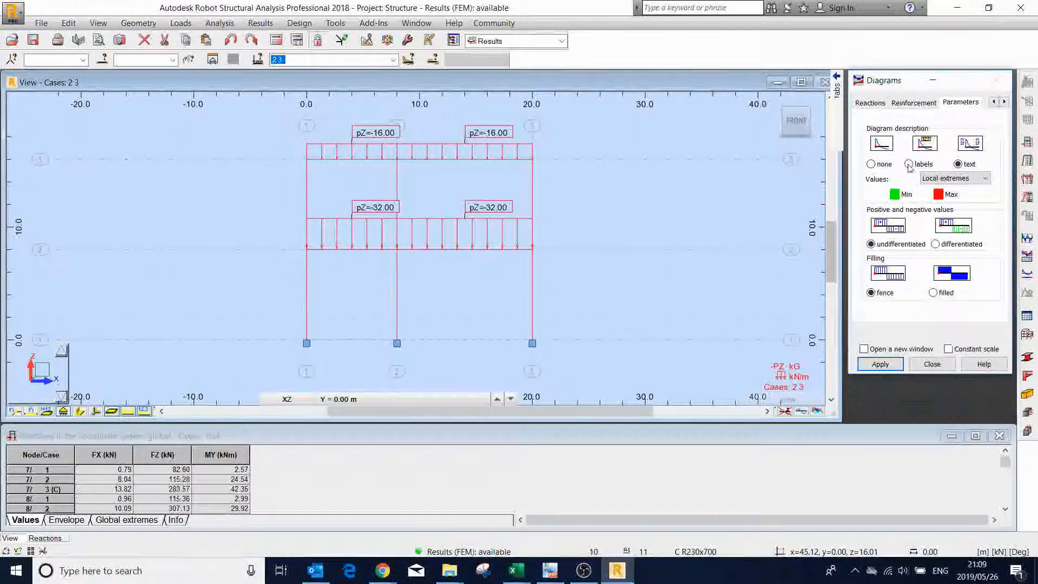
pyautogui.moveTo(836, 87)
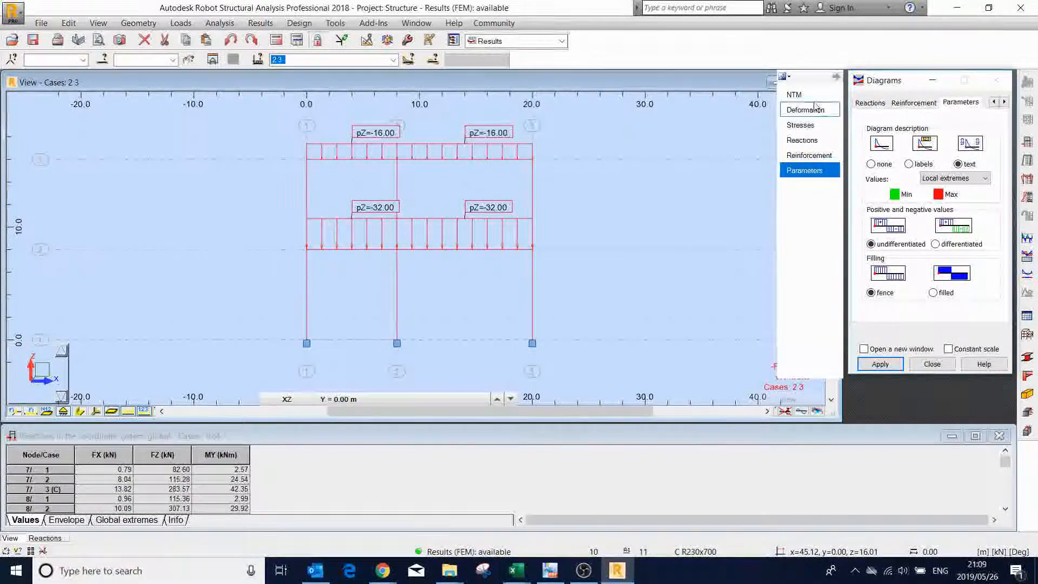
pyautogui.click(797, 96)
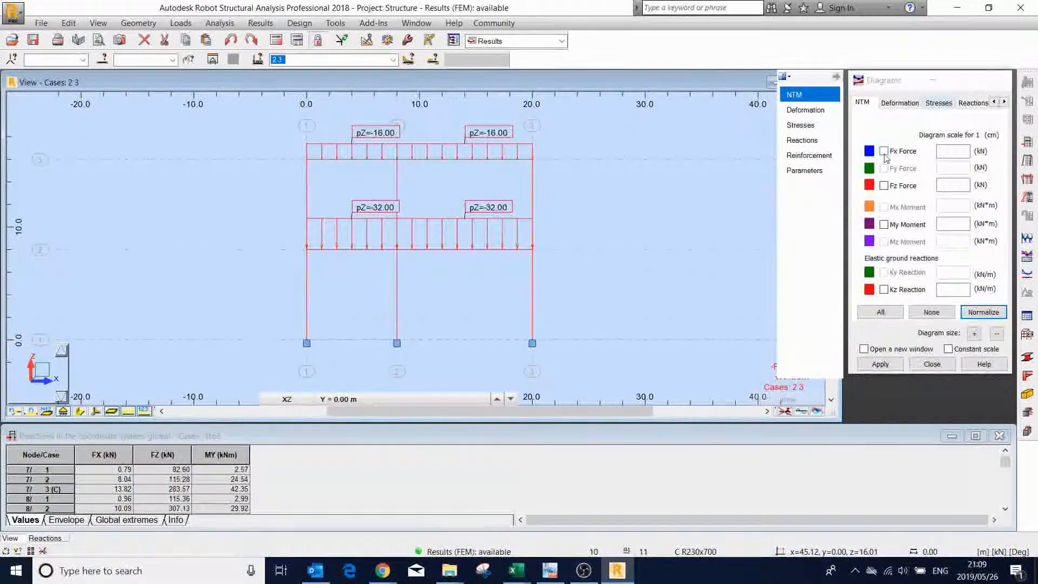
pyautogui.click(883, 152)
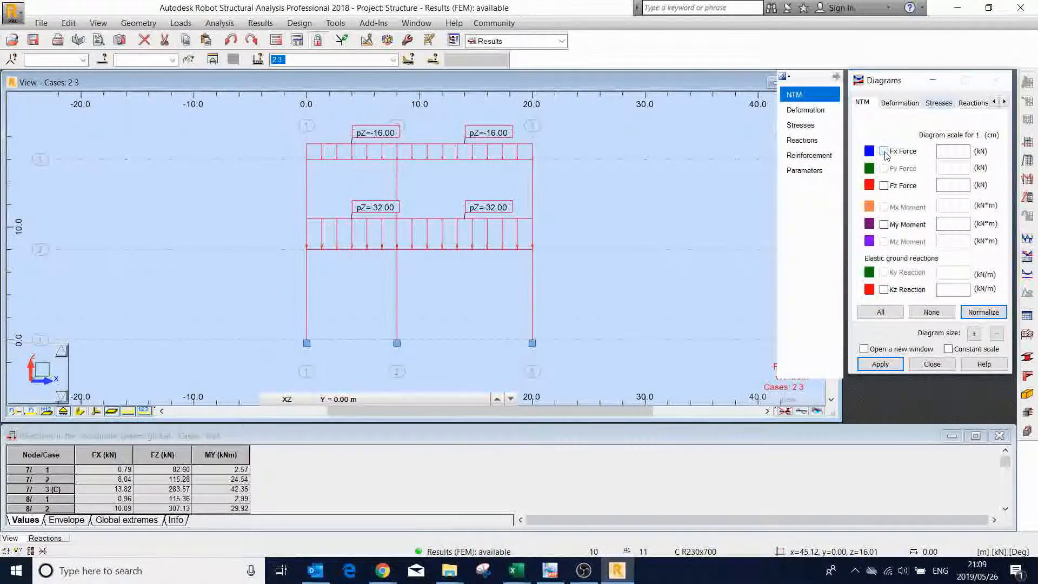
pyautogui.click(885, 186)
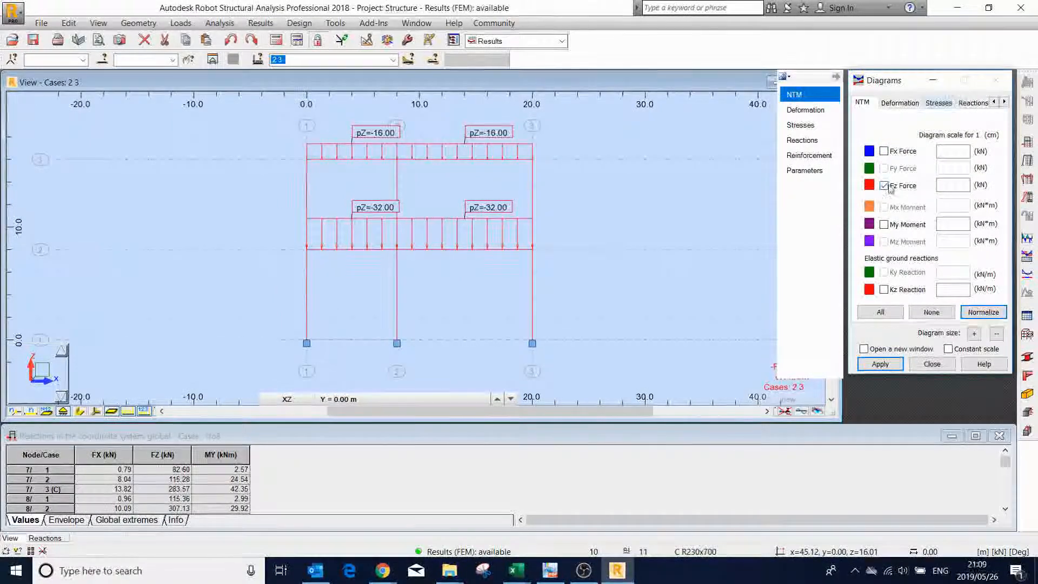
pyautogui.click(885, 225)
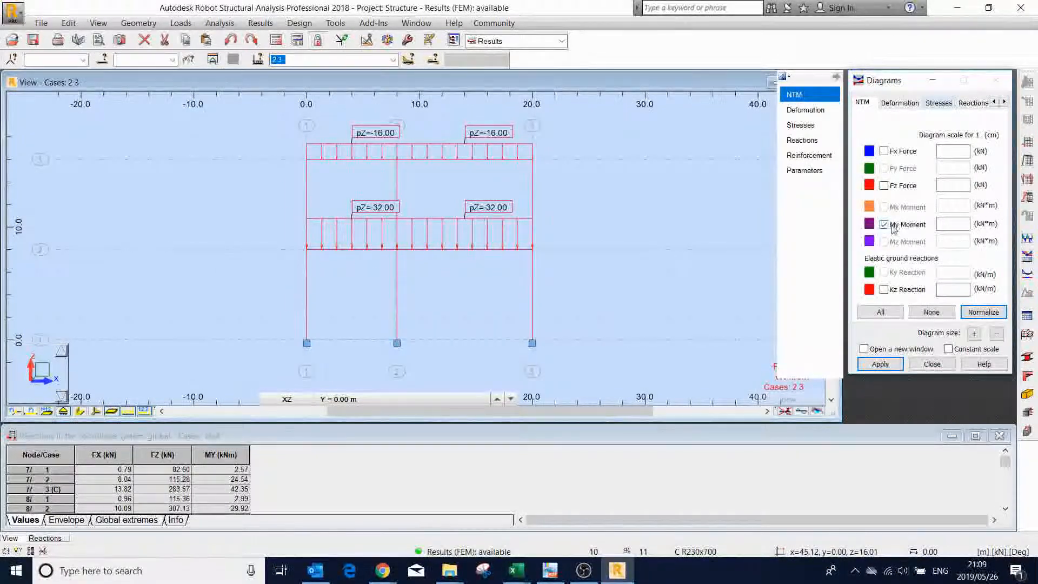
# - Display the My Moment diagram for combination Lcase1 and hide the load symbols and load values on the frame
pyautogui.click(393, 60)
pyautogui.click(376, 90)
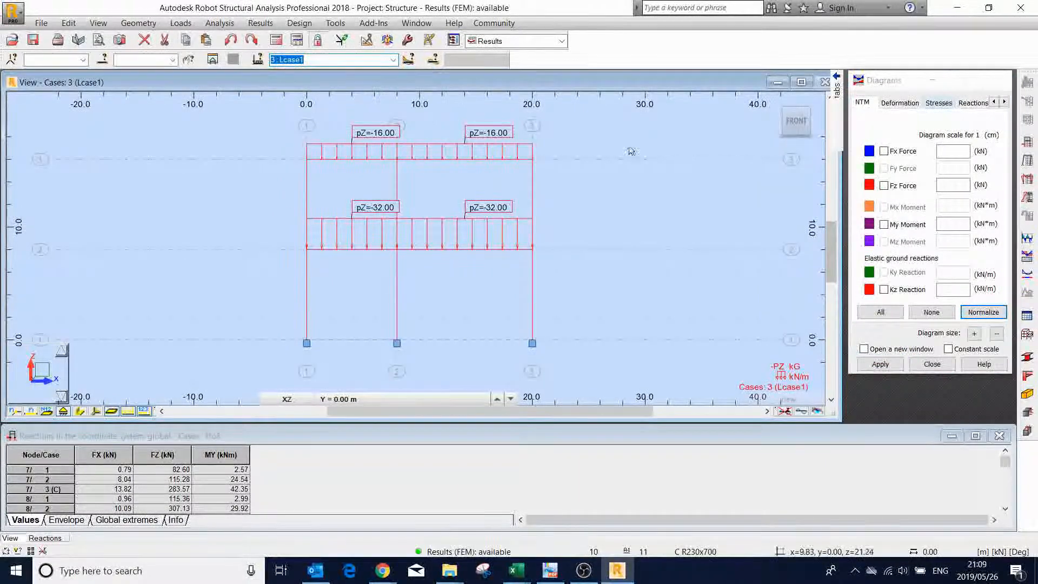
pyautogui.click(886, 225)
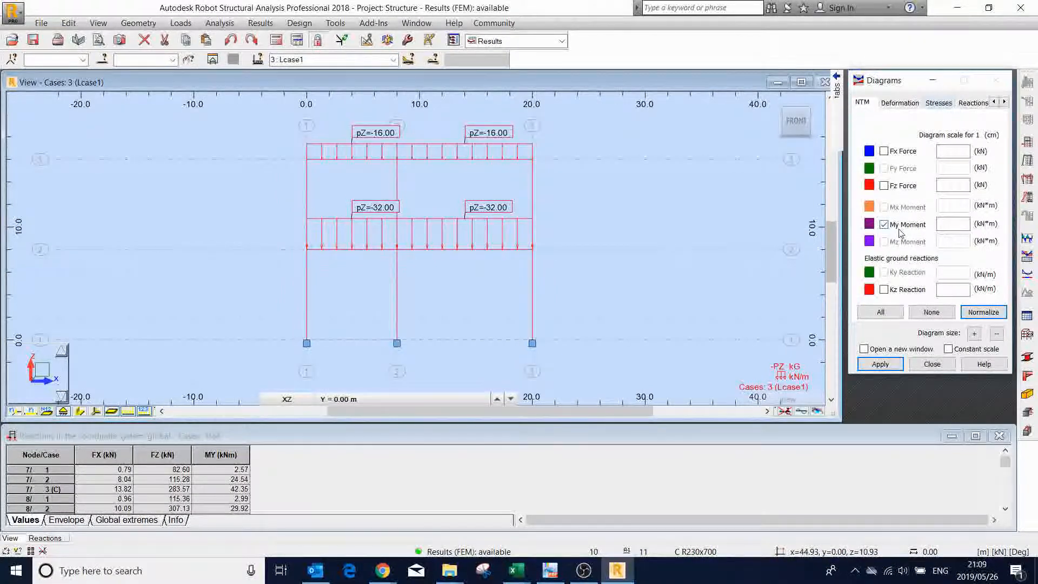
pyautogui.click(883, 366)
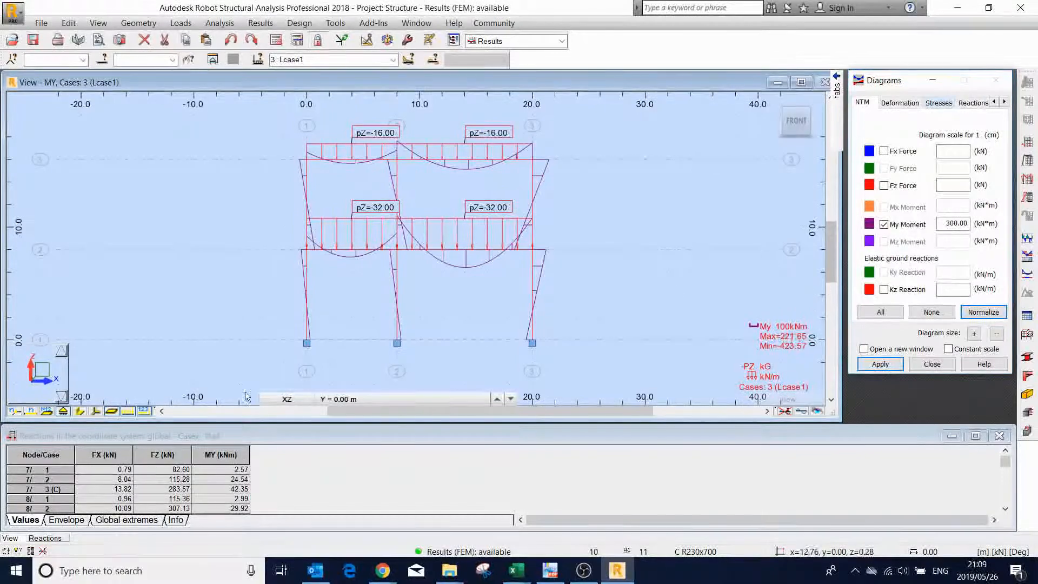
pyautogui.click(145, 412)
pyautogui.click(129, 412)
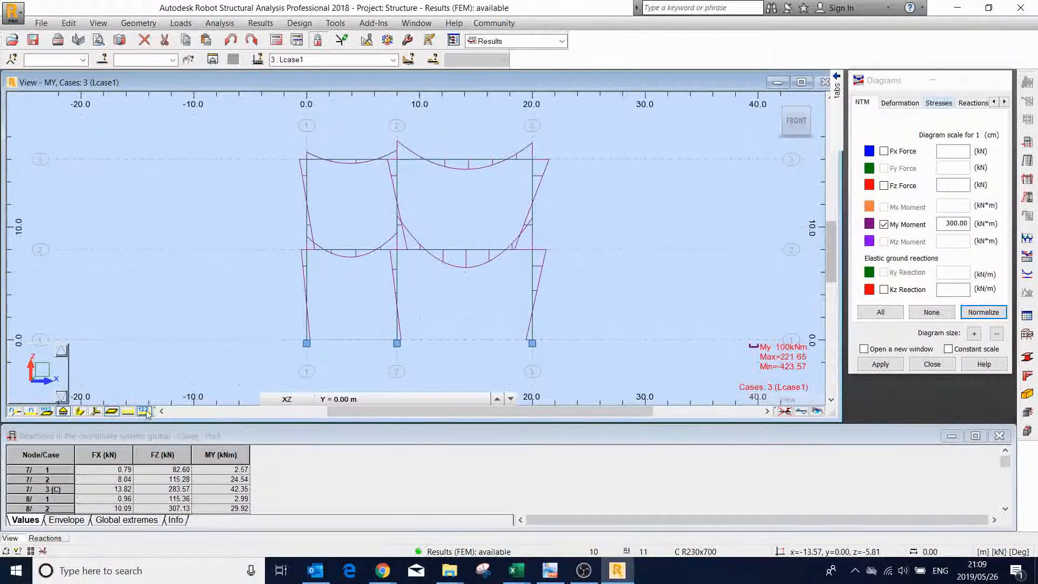
# - Describe the moment diagram with text values at the local extremes
pyautogui.moveTo(823, 114)
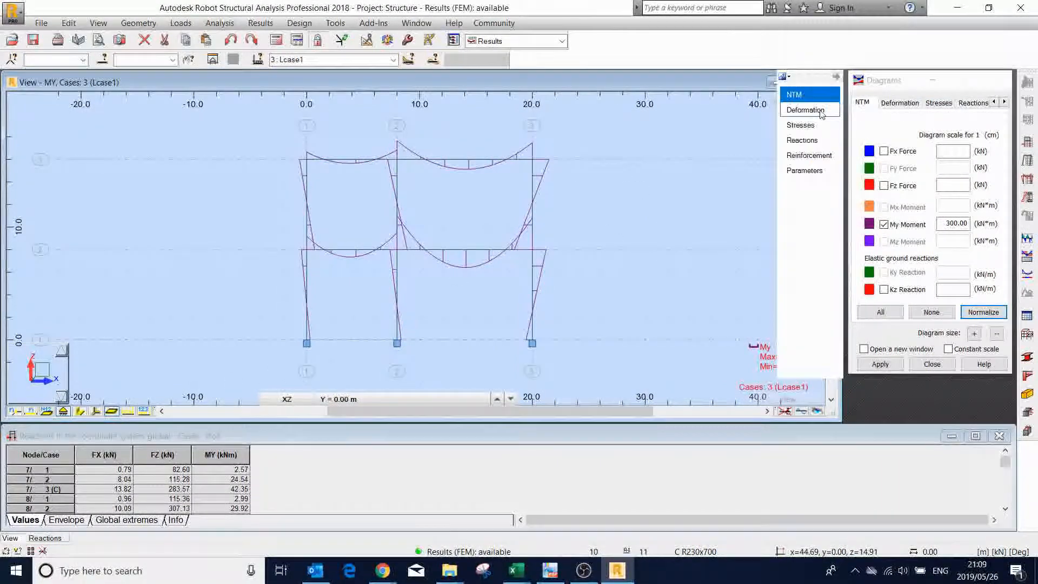
pyautogui.click(804, 171)
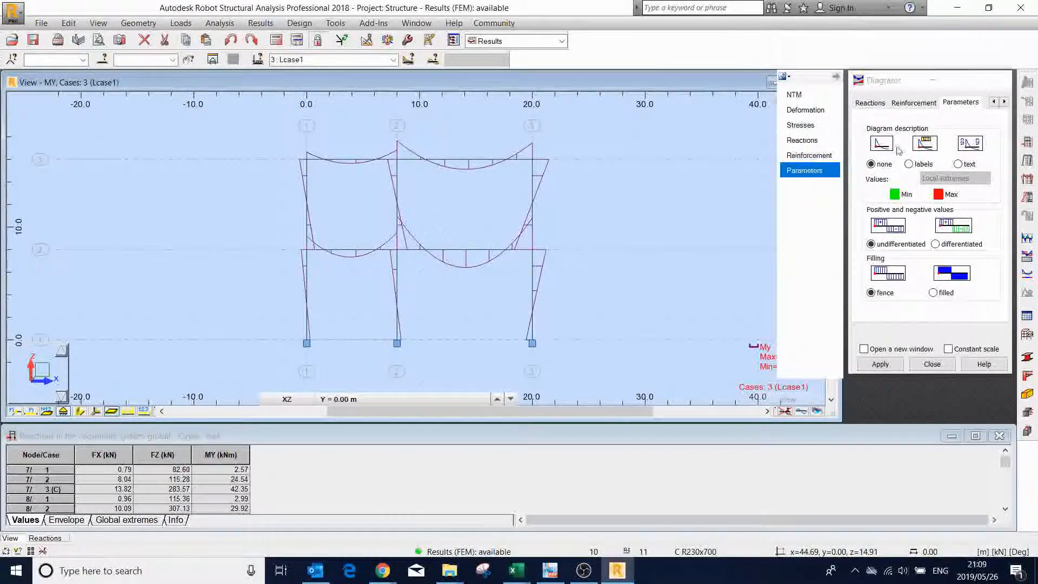
pyautogui.click(957, 164)
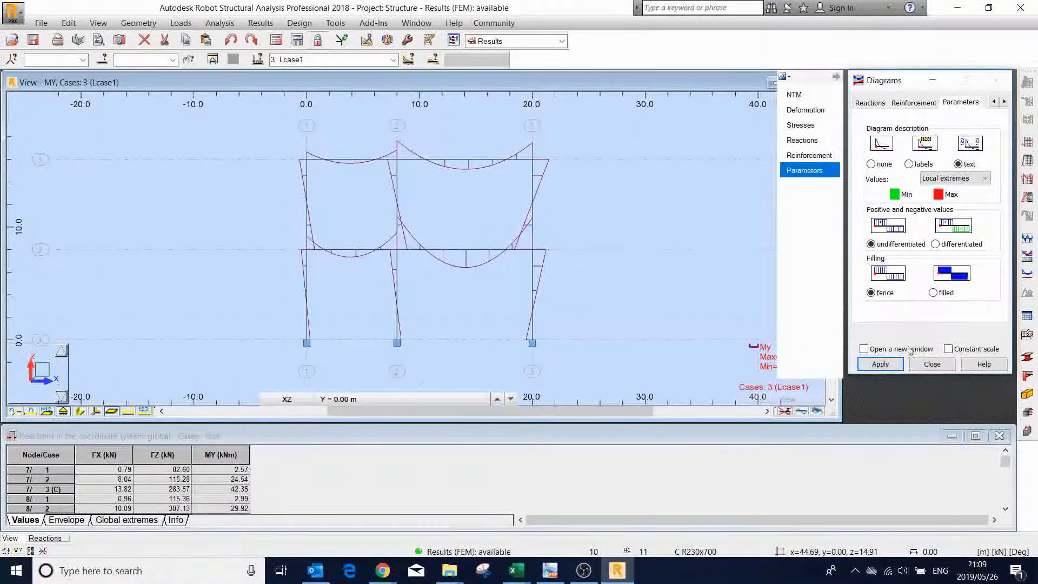
pyautogui.click(880, 365)
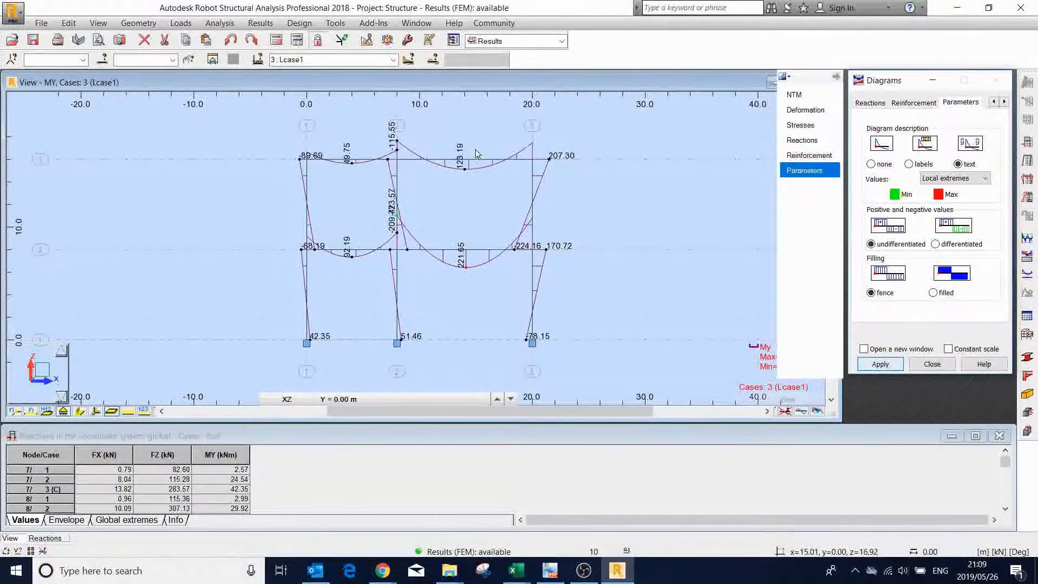
# - Examine the My moment values at the column bases, beam-column joints and beam midspans of the frame under Lcase1
pyautogui.scroll(2, 477, 154)
pyautogui.scroll(-3, 413, 175)
pyautogui.scroll(3, 396, 329)
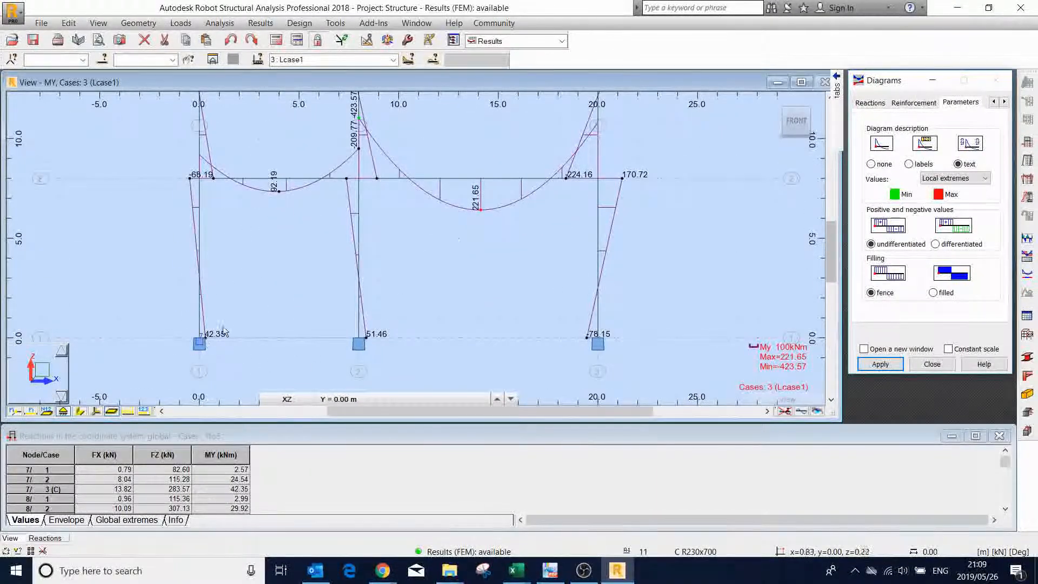
pyautogui.scroll(3, 221, 332)
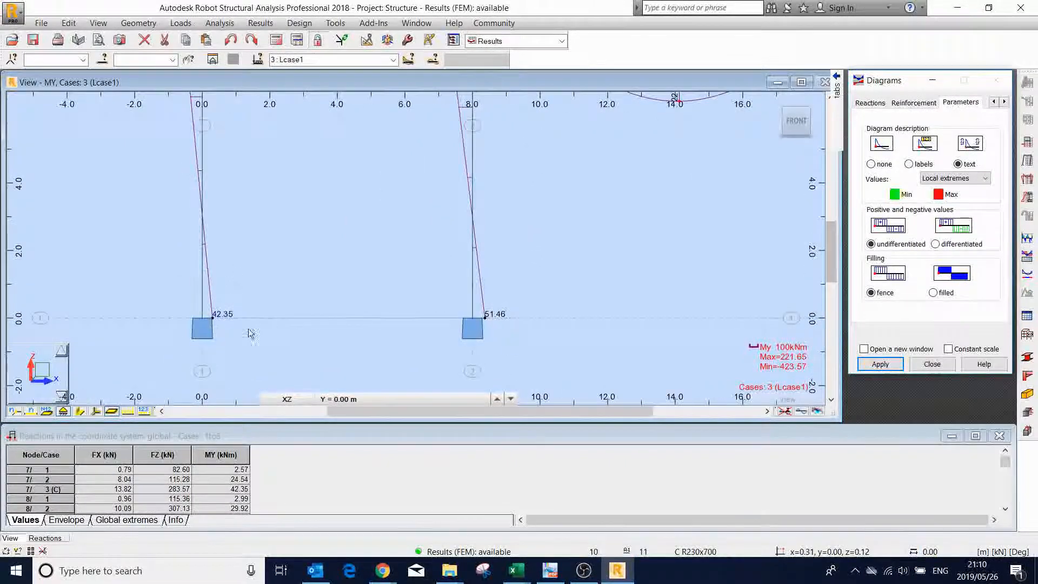
pyautogui.scroll(-4, 364, 331)
pyautogui.scroll(5, 296, 96)
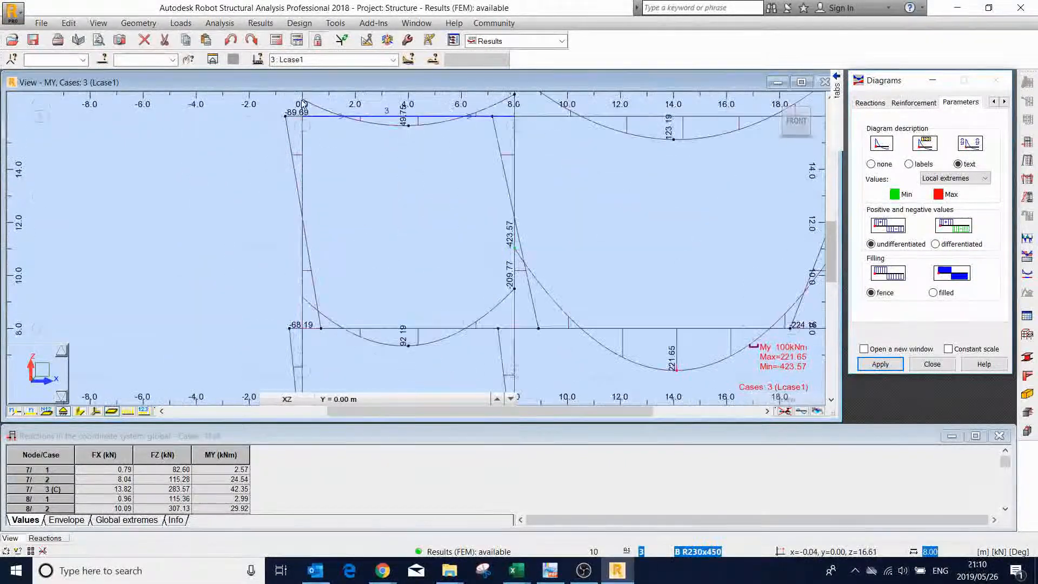
pyautogui.scroll(-3, 312, 219)
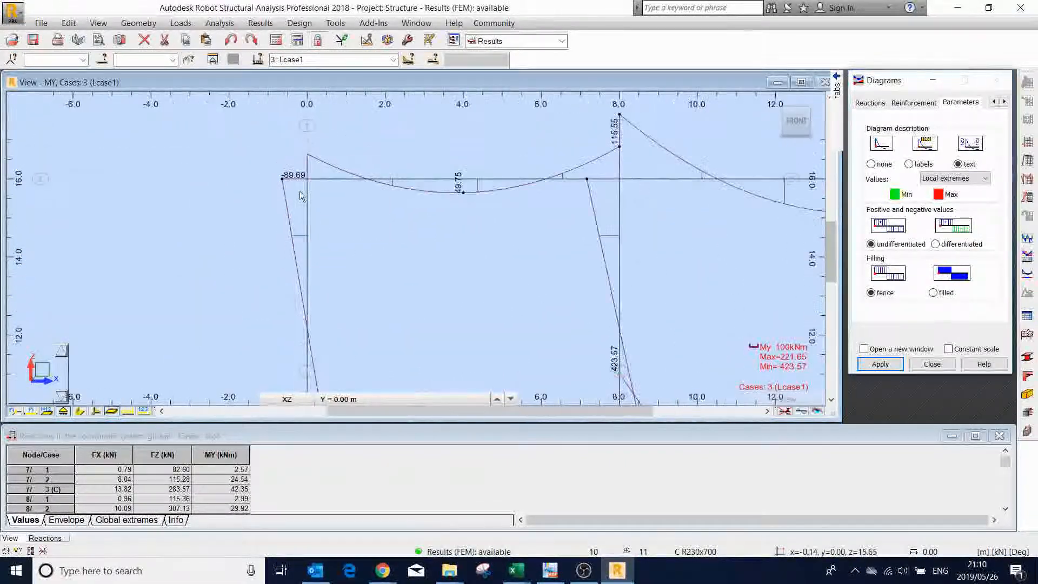
pyautogui.scroll(-3, 431, 157)
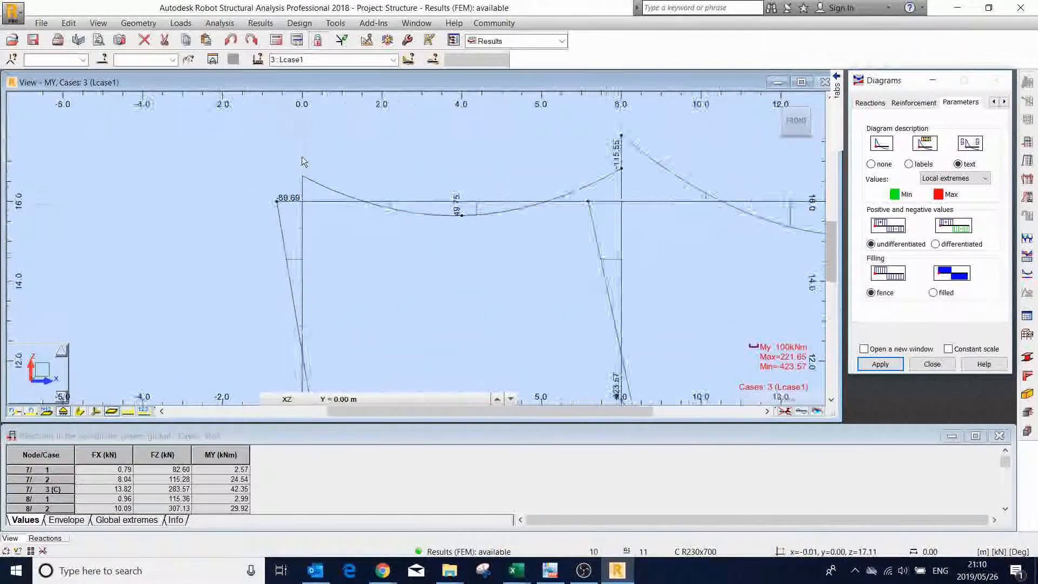
pyautogui.scroll(-3, 482, 195)
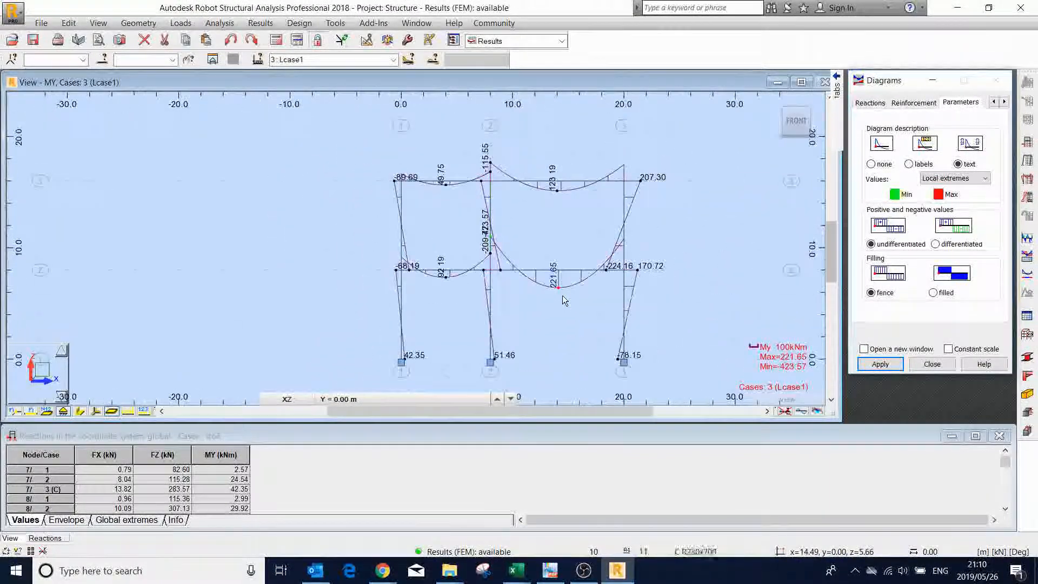
pyautogui.scroll(1, 476, 221)
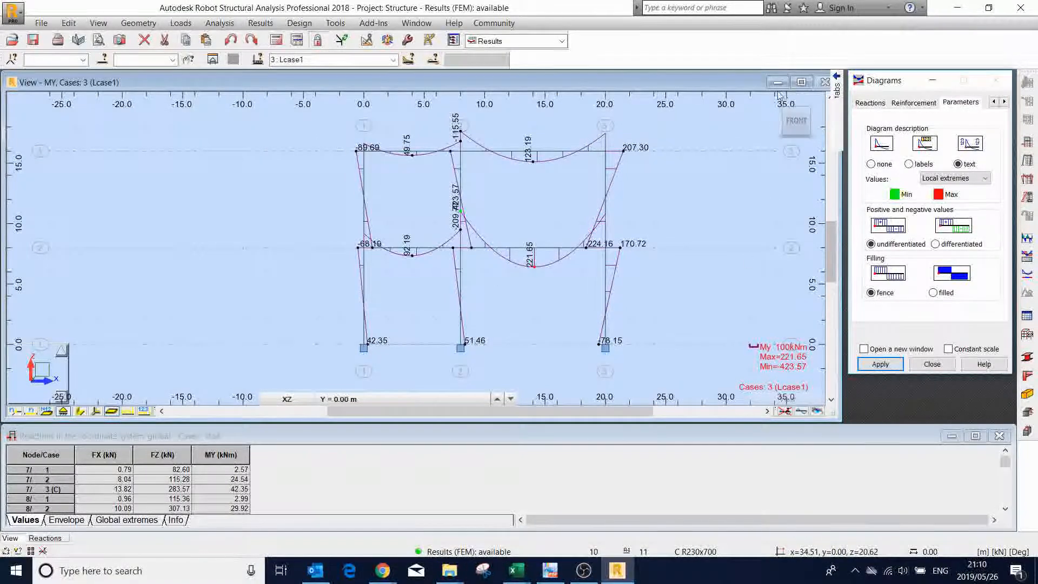
# - Replace the My Moment diagram with the Fz Force diagram for Lcase1 and examine the shear values across the beams and columns
pyautogui.moveTo(848, 102)
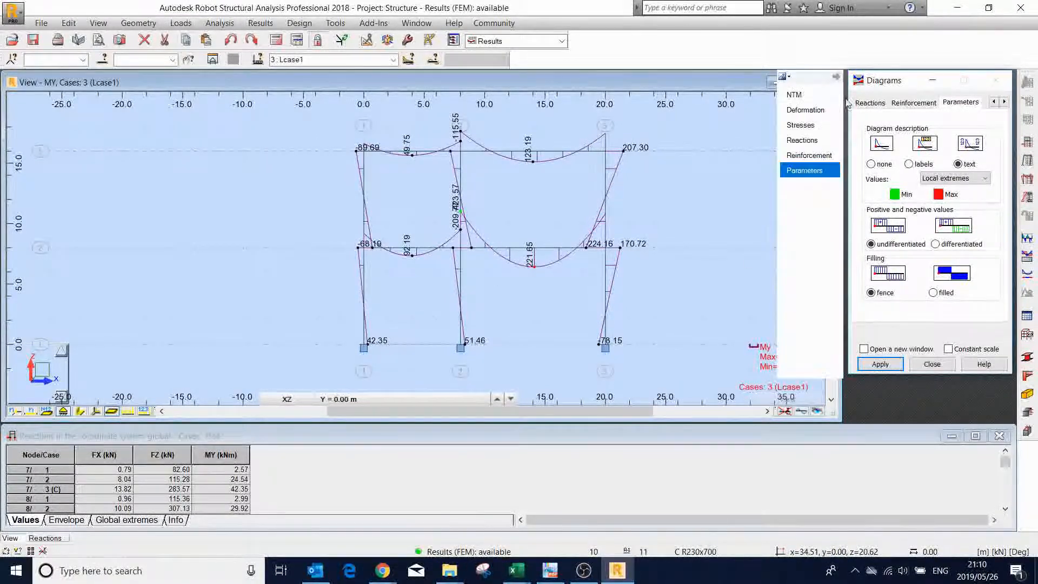
pyautogui.click(804, 97)
pyautogui.click(885, 224)
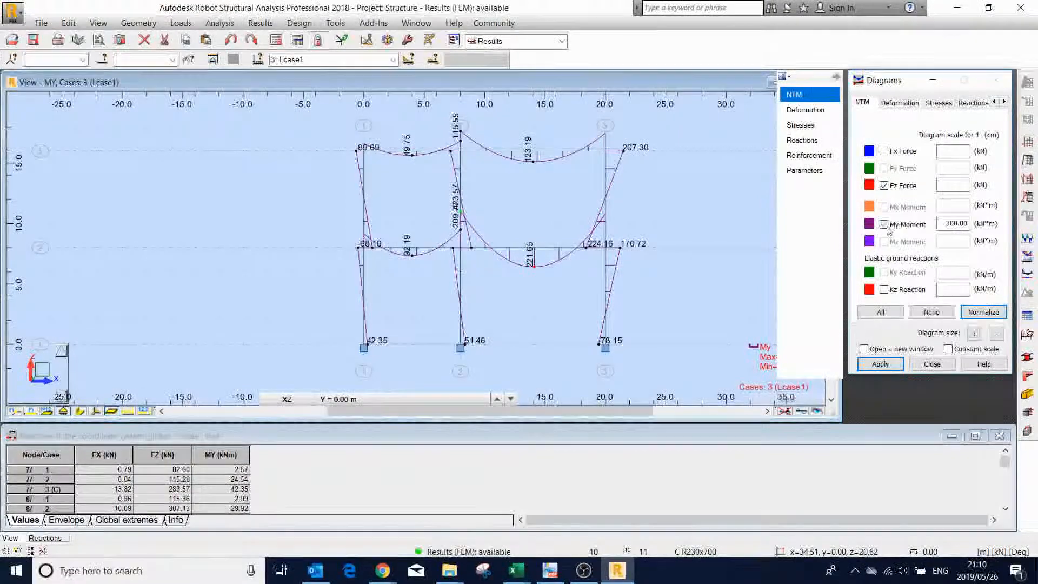
pyautogui.click(881, 364)
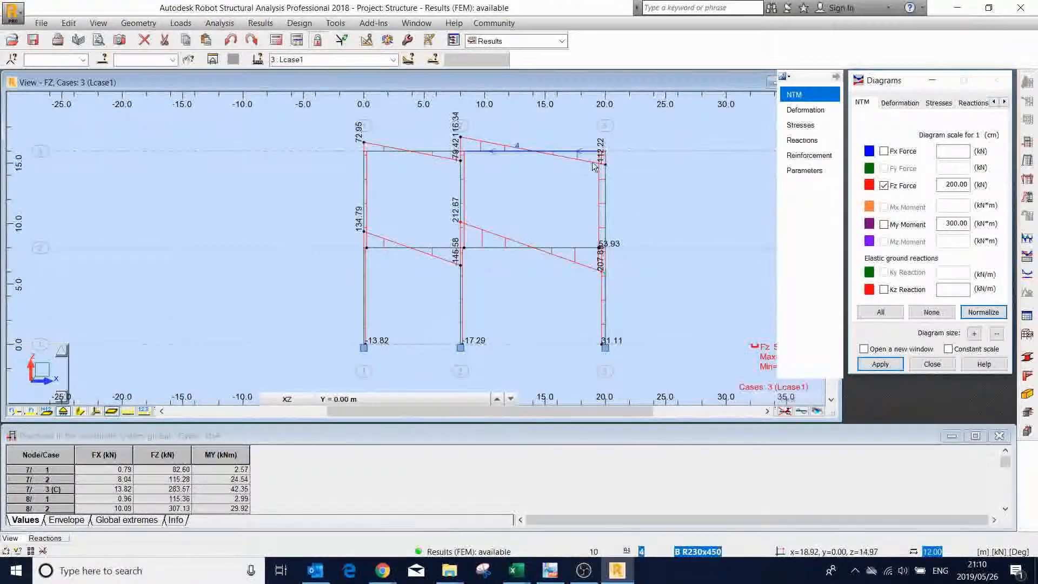
pyautogui.scroll(2, 593, 164)
pyautogui.scroll(1, 423, 132)
pyautogui.scroll(-2, 418, 181)
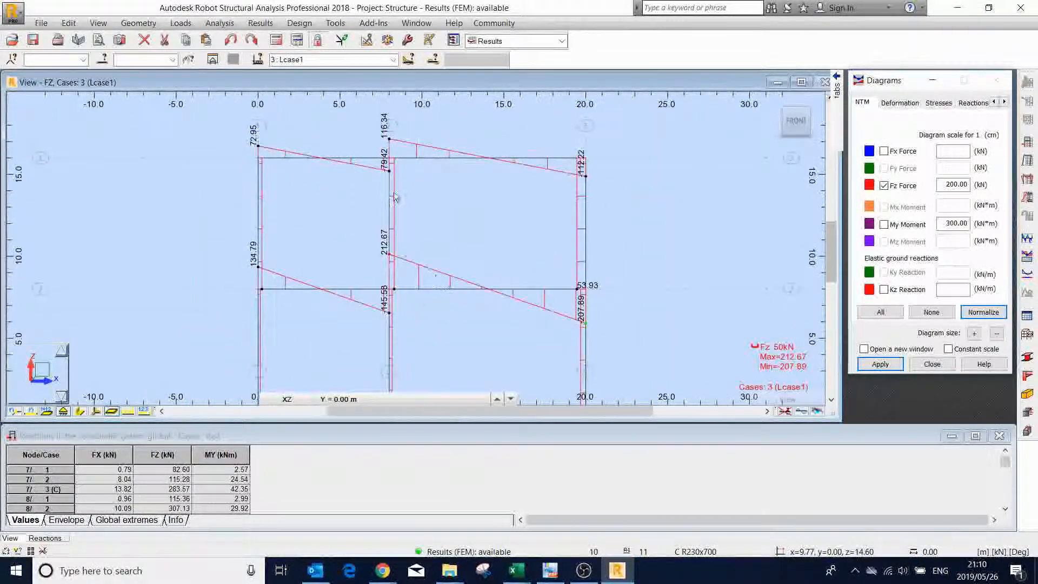
pyautogui.scroll(3, 410, 364)
pyautogui.scroll(-2, 401, 358)
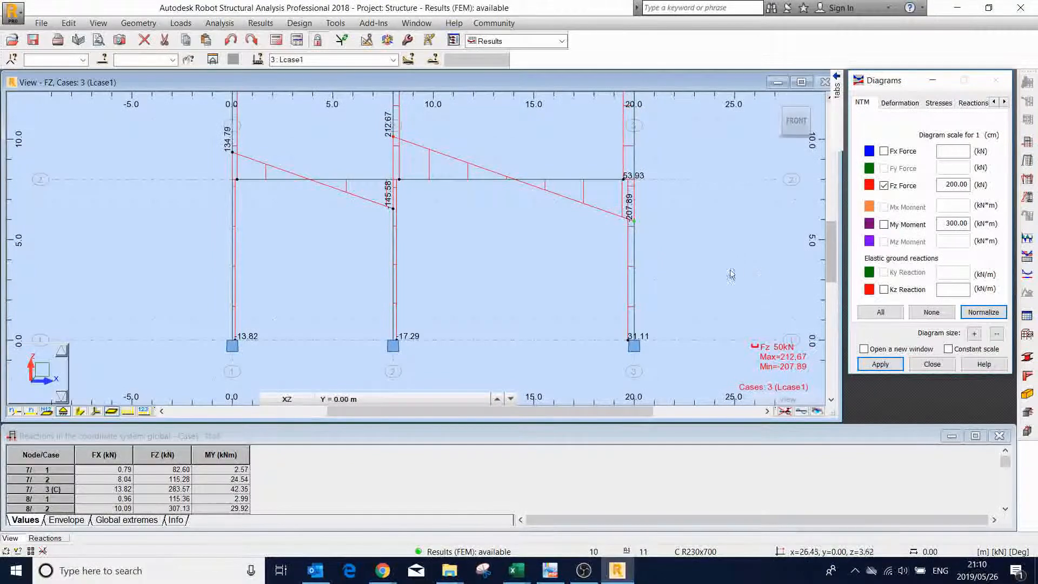
# - Display the Fx Force diagram instead of Fz and examine the axial forces in the upper and lower storey members
pyautogui.click(884, 151)
pyautogui.click(879, 365)
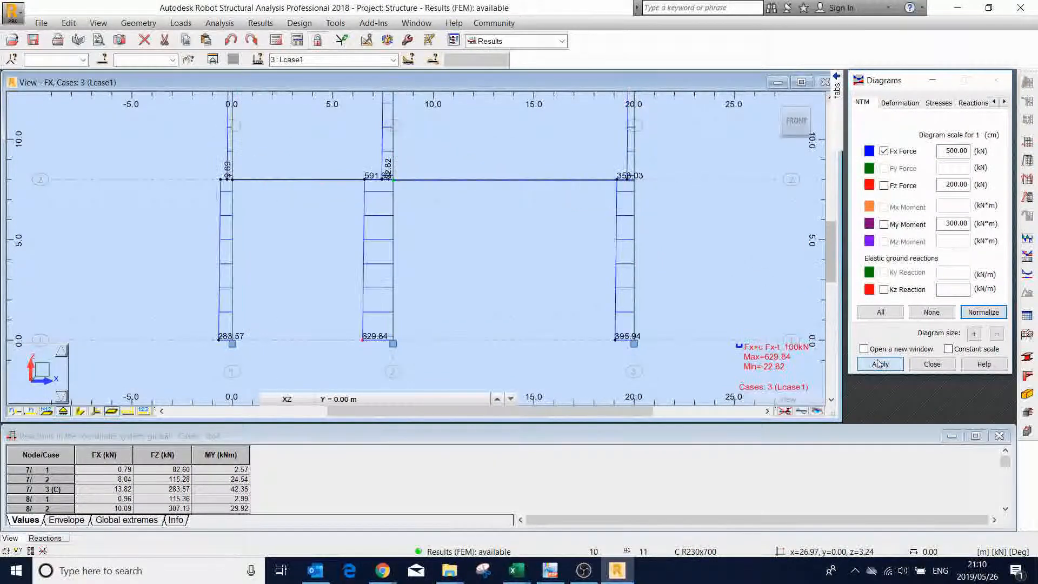
pyautogui.scroll(-4, 530, 312)
pyautogui.scroll(6, 507, 173)
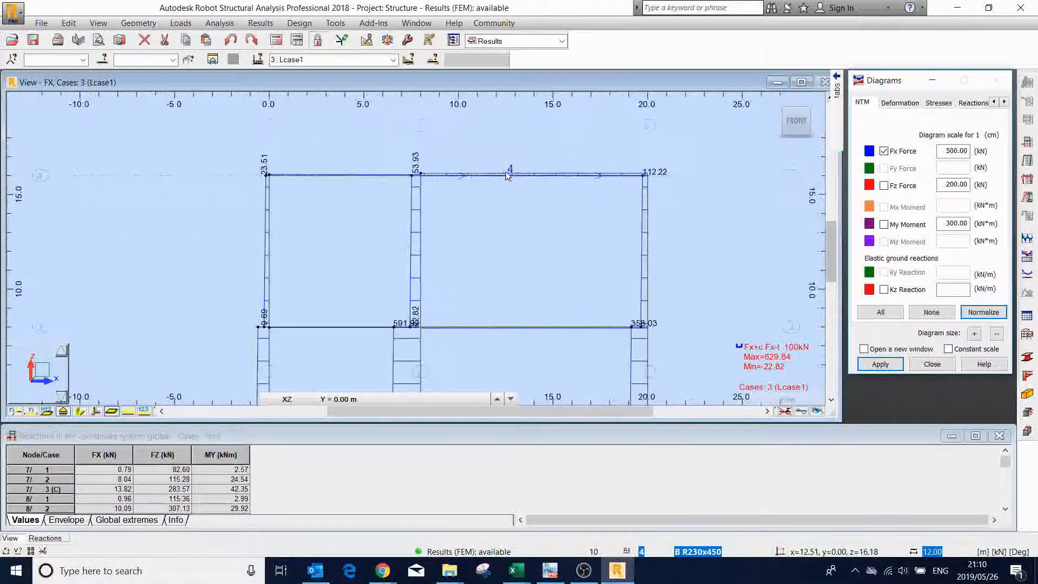
pyautogui.scroll(-5, 497, 163)
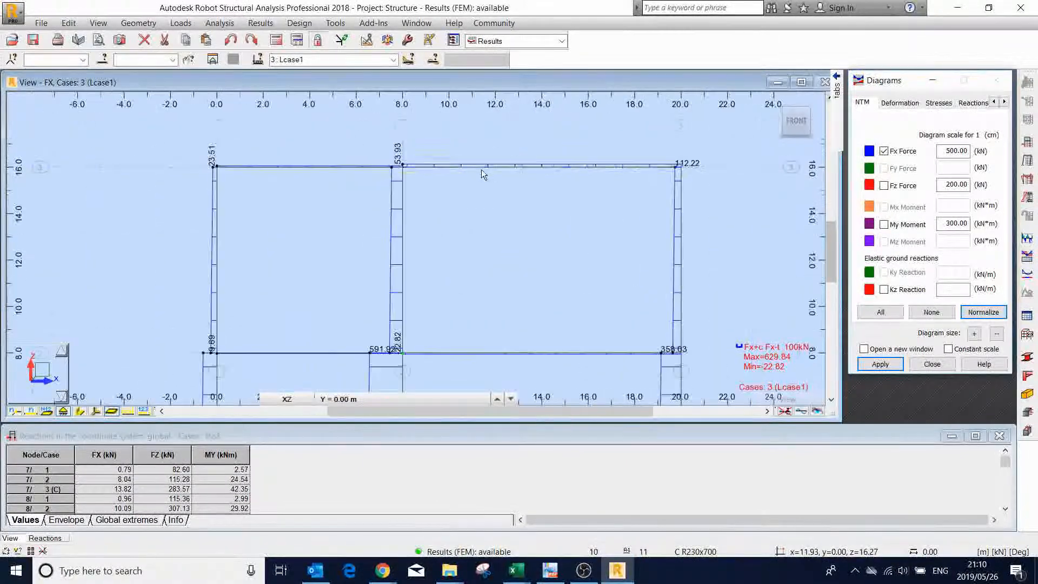
pyautogui.scroll(-3, 481, 173)
pyautogui.scroll(4, 536, 309)
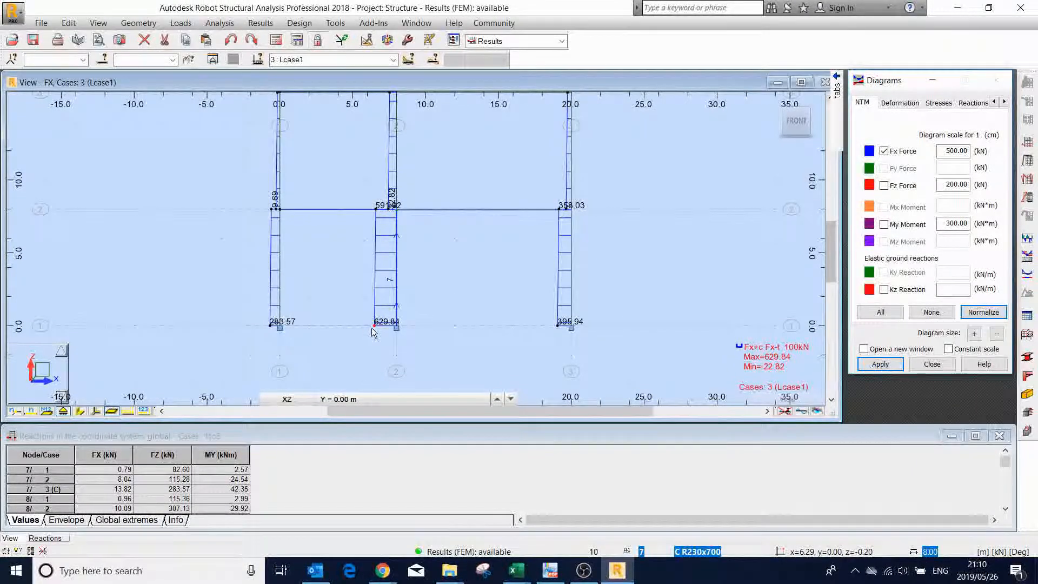
pyautogui.scroll(2, 372, 328)
pyautogui.scroll(2, 409, 309)
pyautogui.scroll(-3, 399, 286)
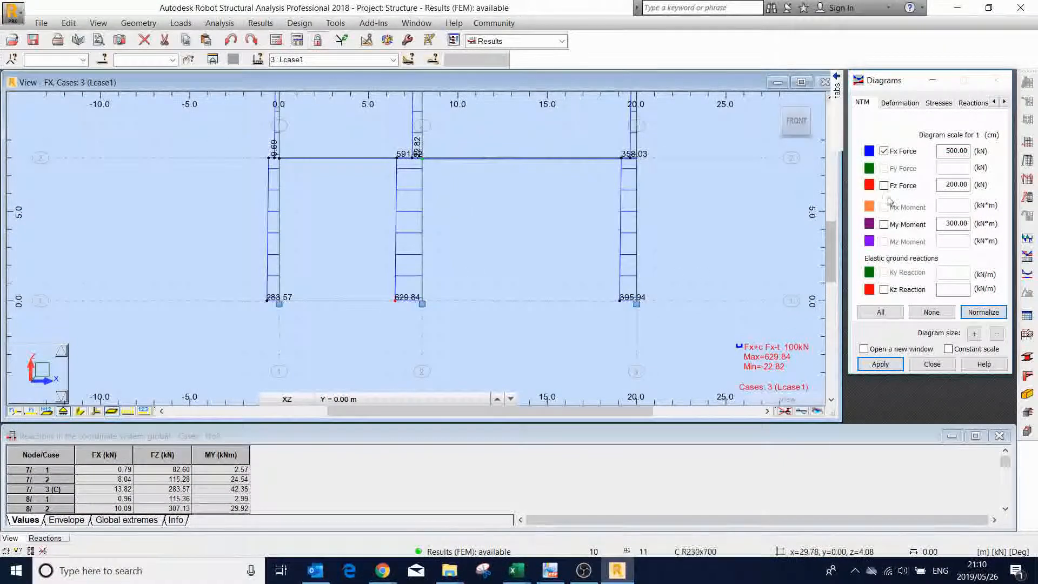
# - Replace the Fx Force diagram with the FX, FZ and MY support reactions, normalized
pyautogui.click(963, 104)
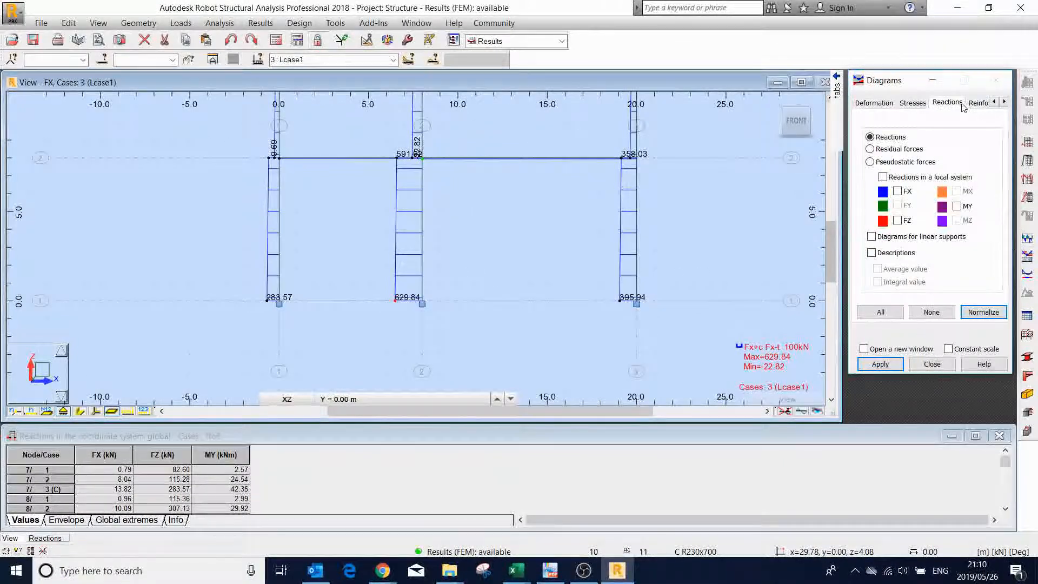
pyautogui.moveTo(837, 89)
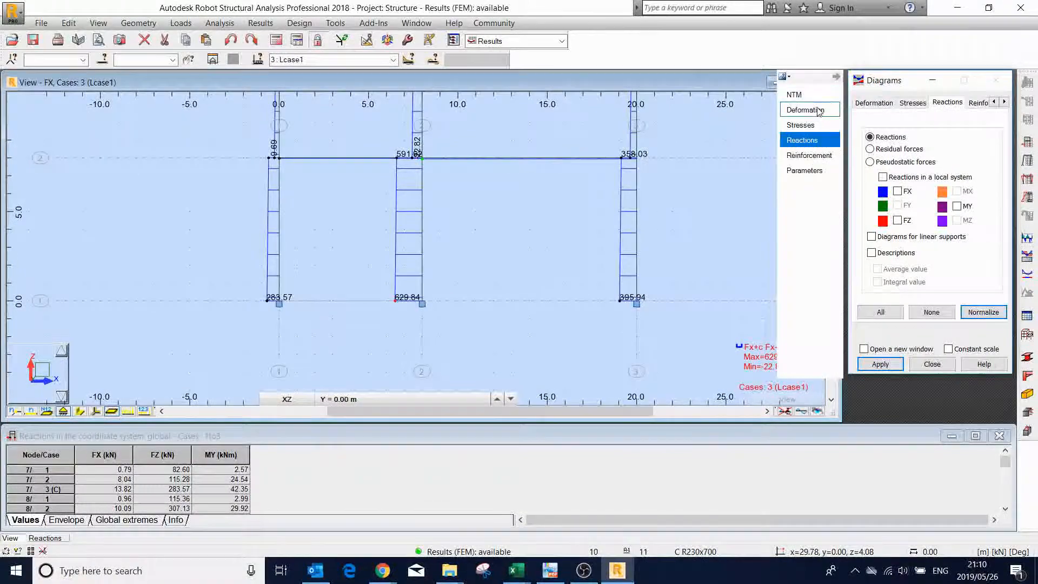
pyautogui.click(810, 98)
pyautogui.click(884, 151)
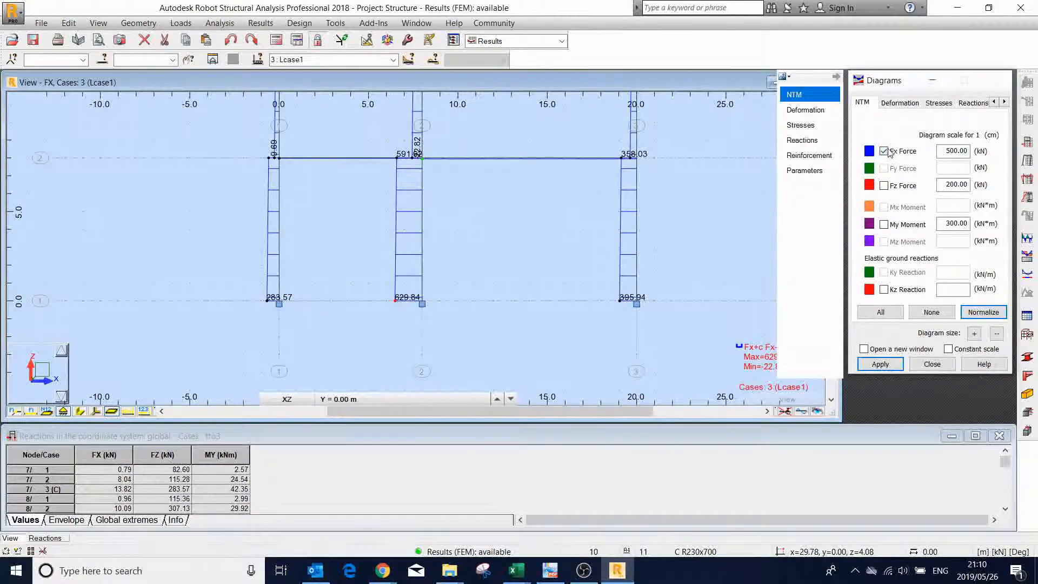
pyautogui.click(971, 103)
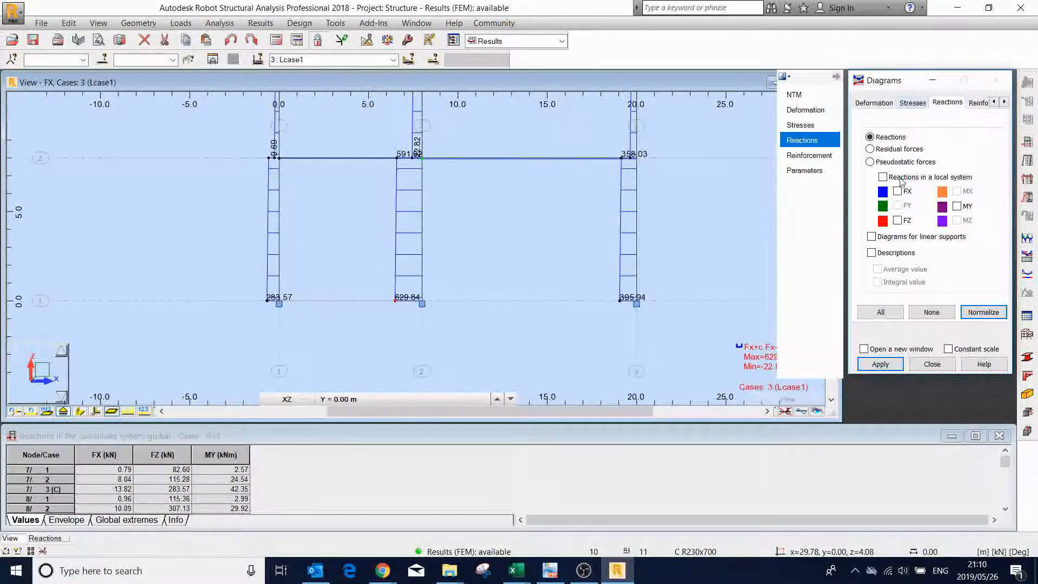
pyautogui.click(898, 191)
pyautogui.click(898, 220)
pyautogui.click(957, 207)
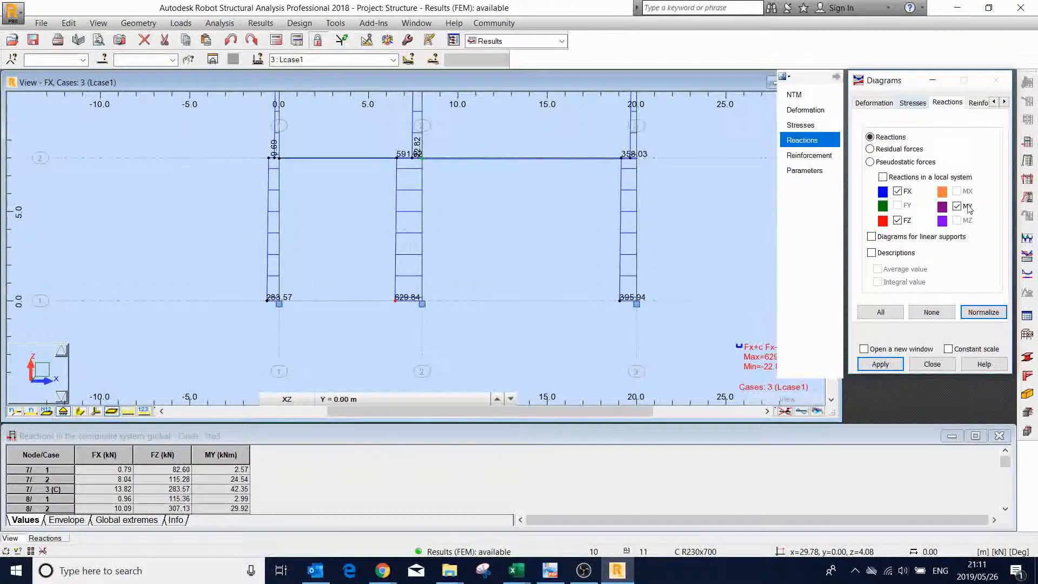
pyautogui.click(973, 314)
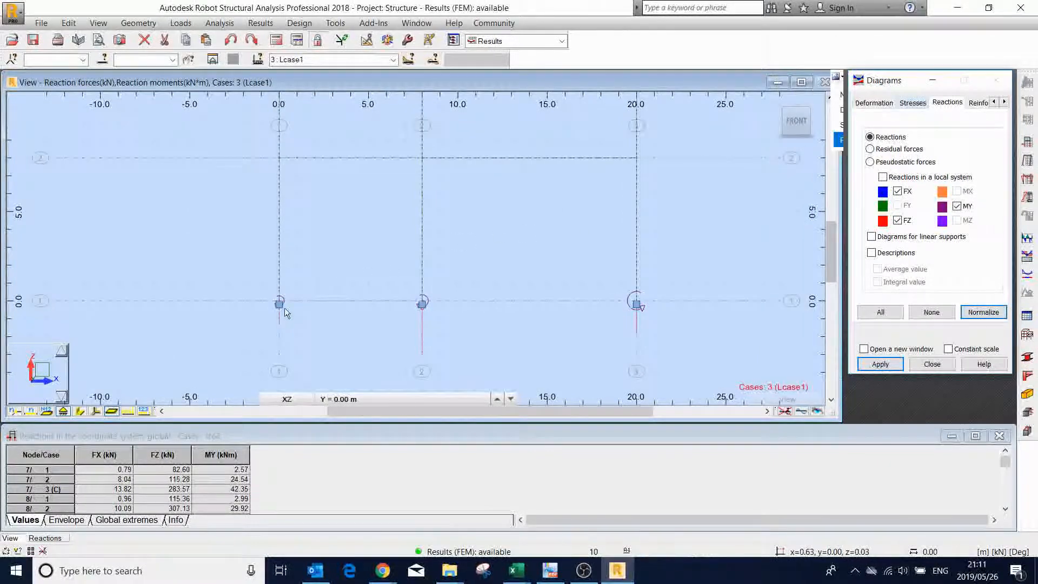
# - Add descriptions to the displayed support reactions and examine the values at the three column bases
pyautogui.scroll(2, 280, 309)
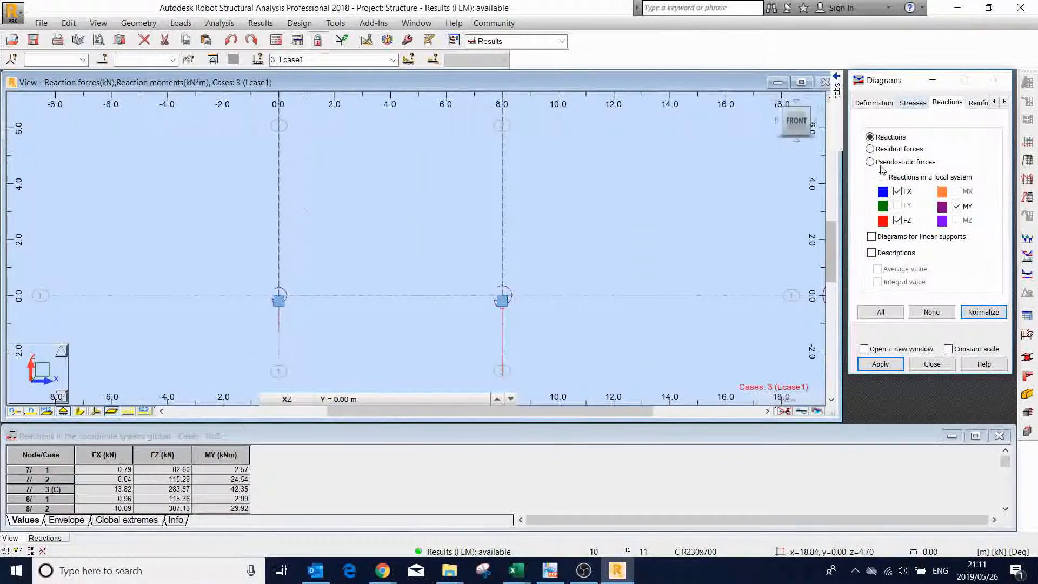
pyautogui.click(873, 253)
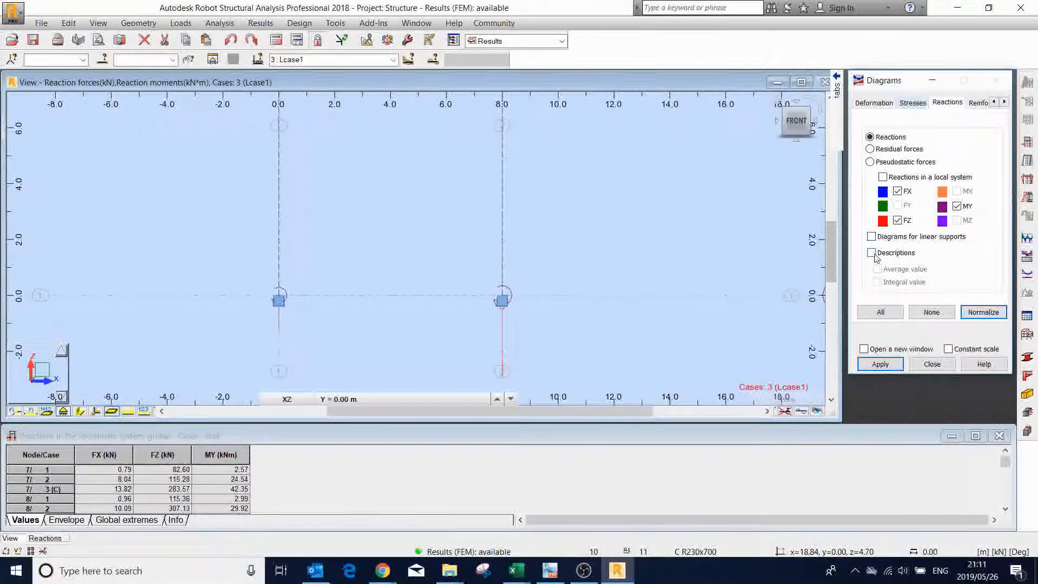
pyautogui.click(881, 365)
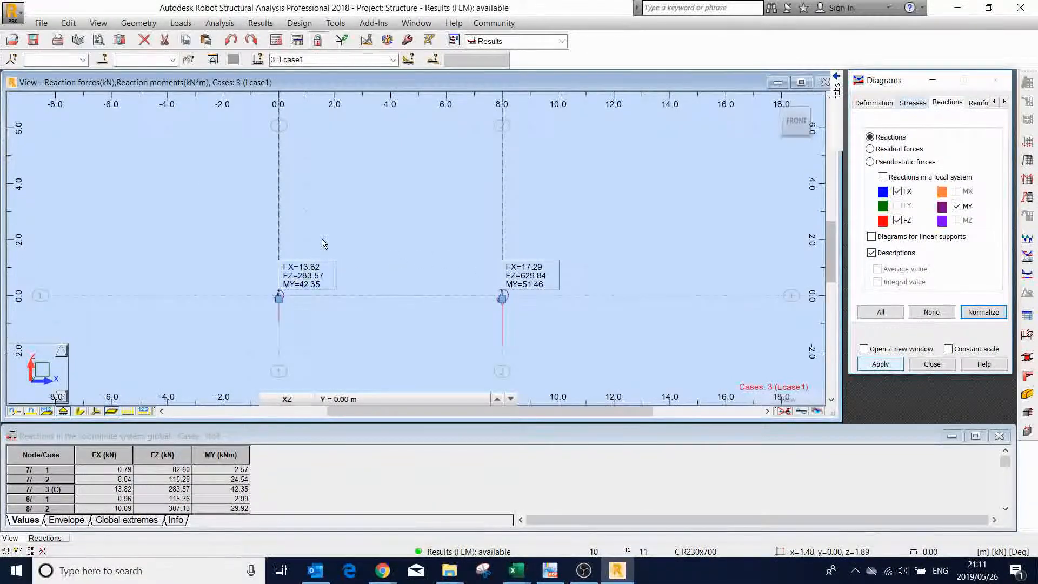
pyautogui.scroll(3, 312, 268)
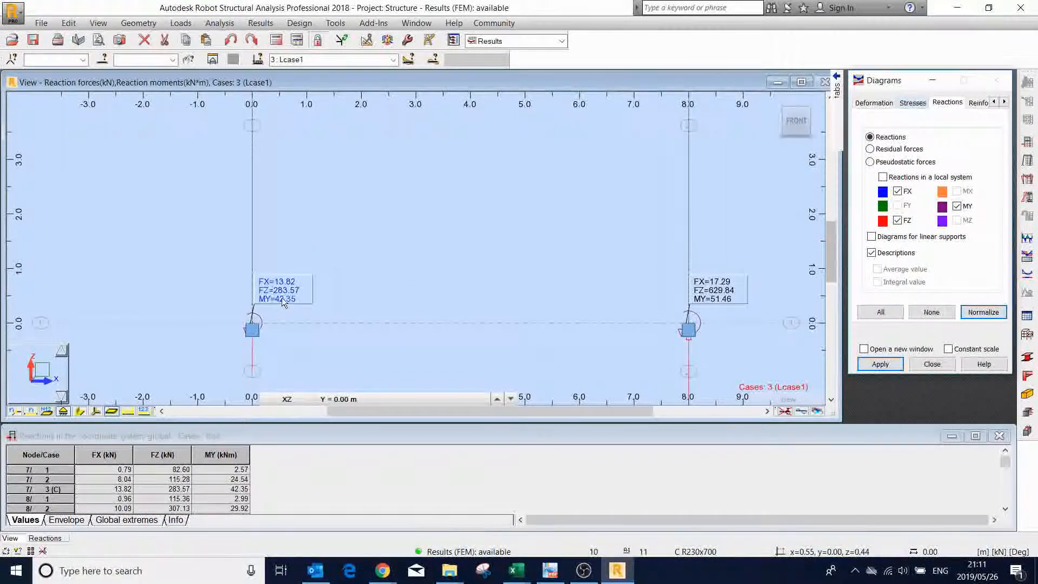
pyautogui.scroll(-6, 651, 293)
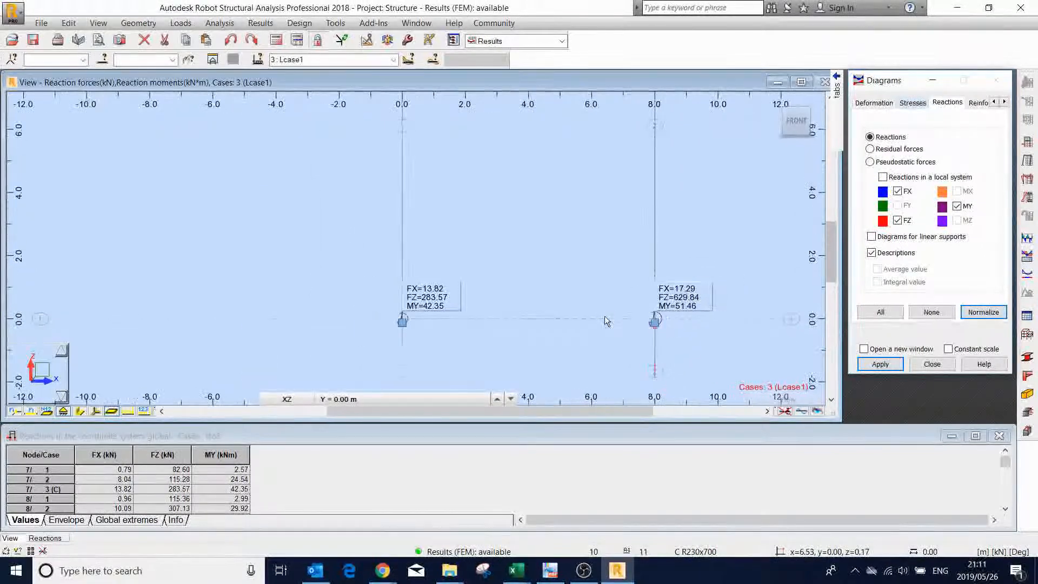
pyautogui.scroll(4, 685, 275)
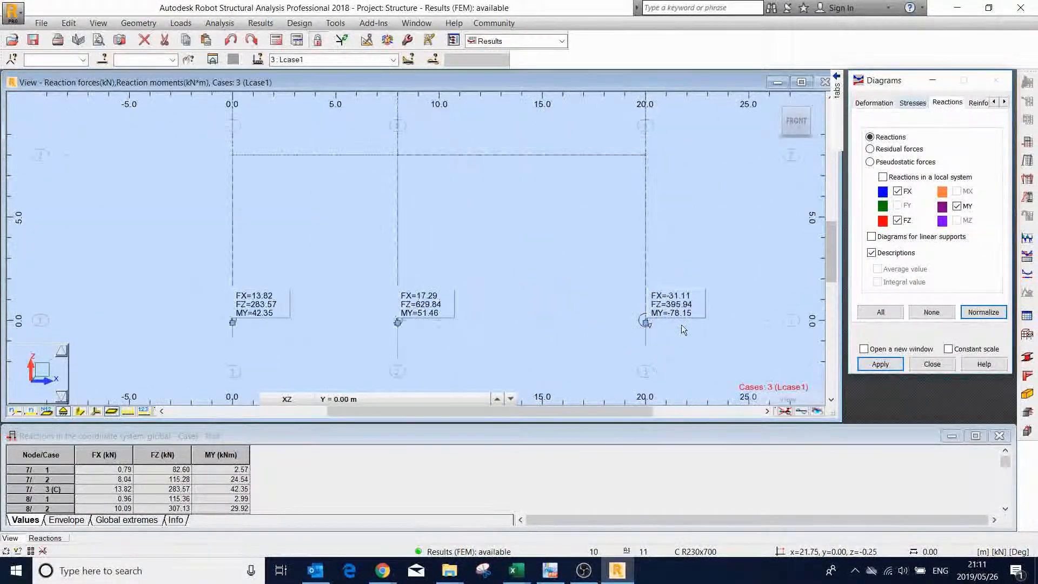
pyautogui.scroll(-3, 668, 288)
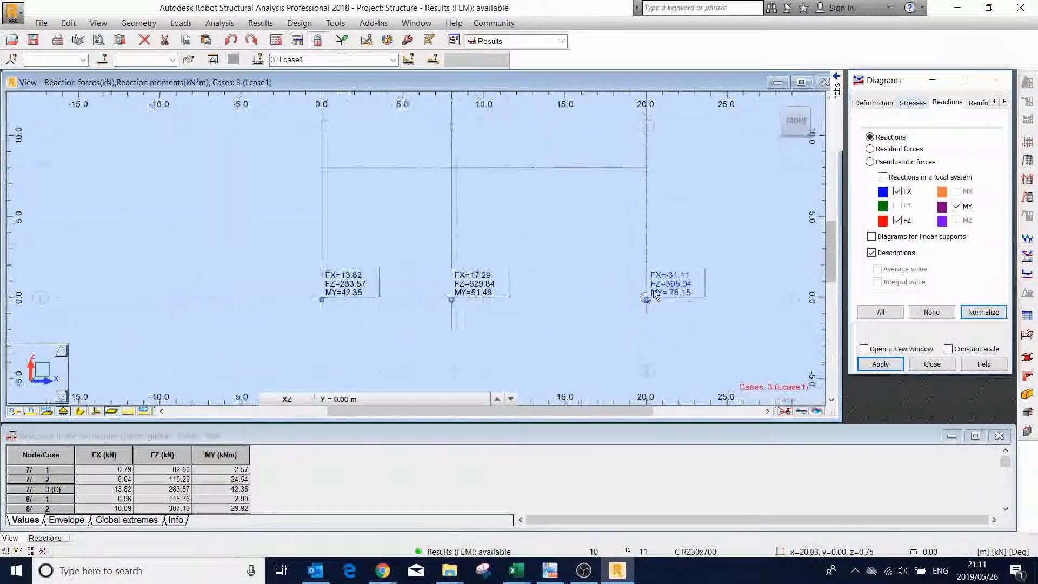
pyautogui.scroll(2, 659, 291)
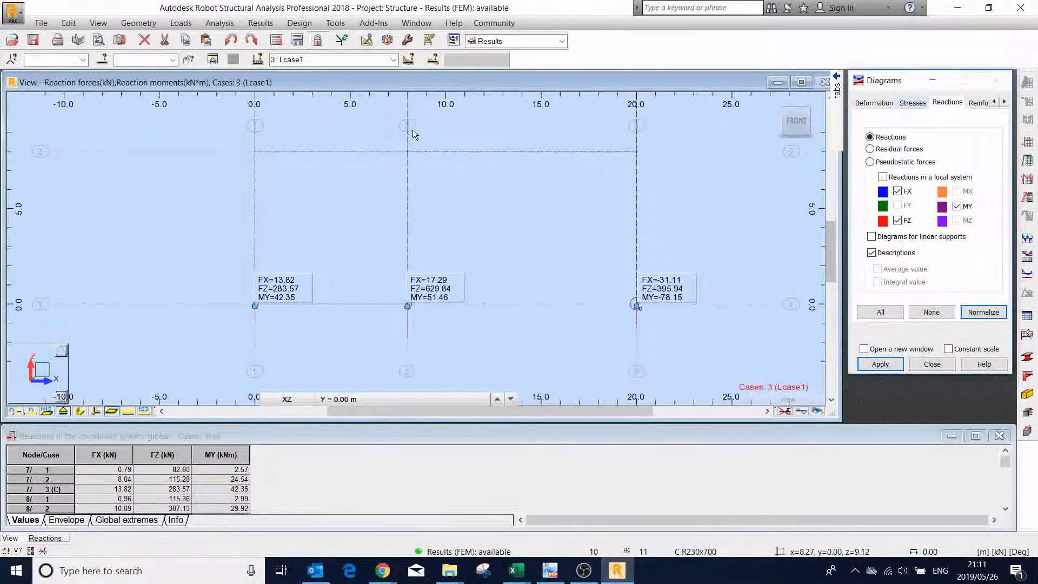
# - Open the bar forces results table and examine FX, FZ and MY at the bar ends for cases 1 to 3
pyautogui.click(228, 26)
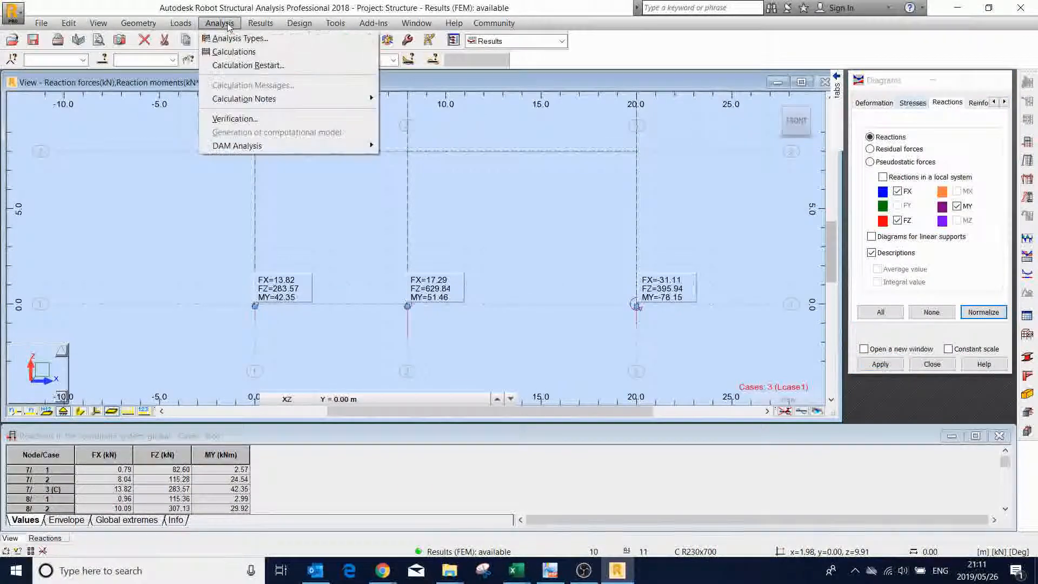
pyautogui.moveTo(265, 26)
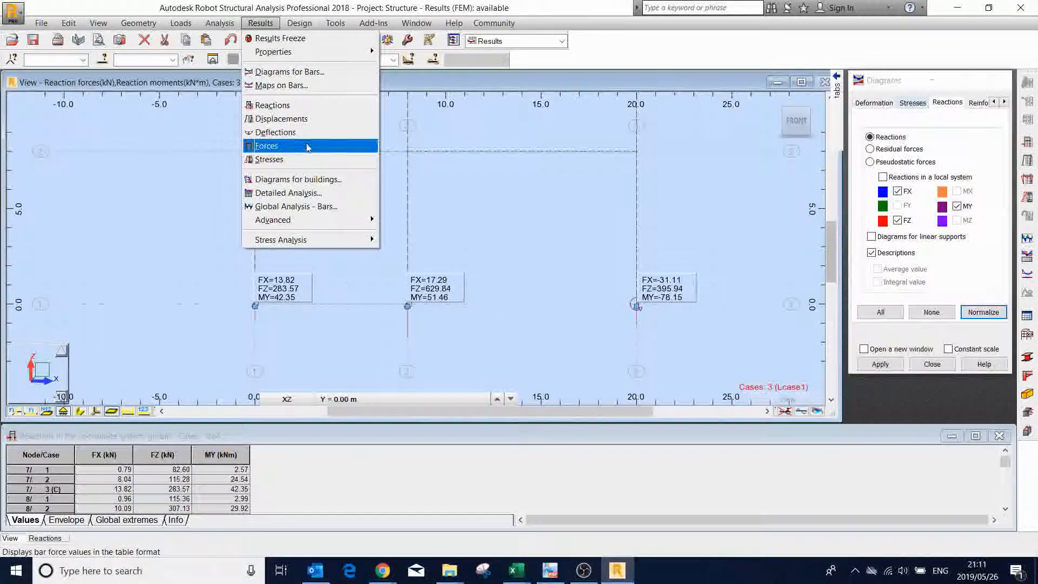
pyautogui.click(284, 145)
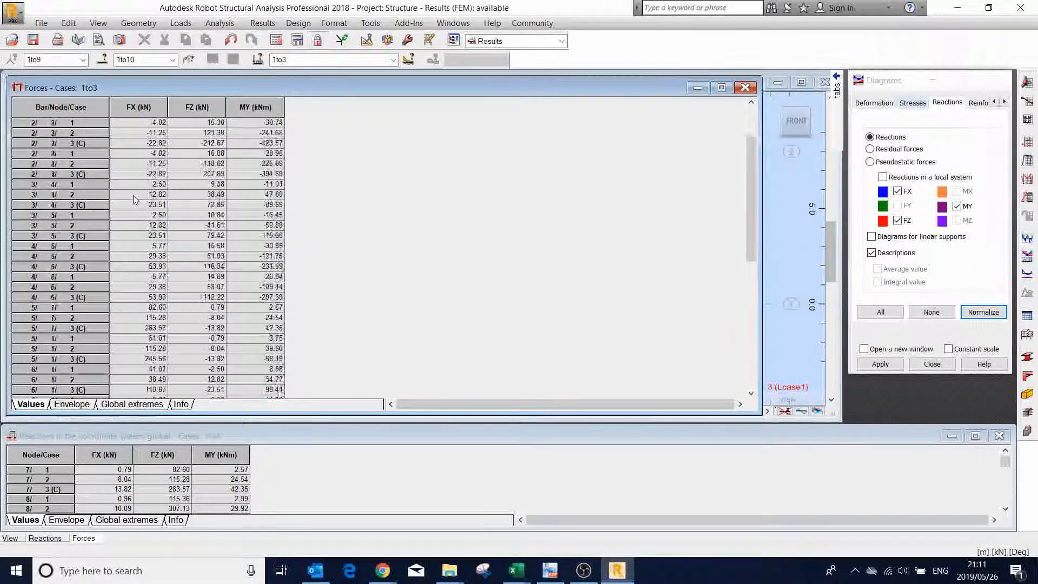
pyautogui.scroll(-9, 135, 200)
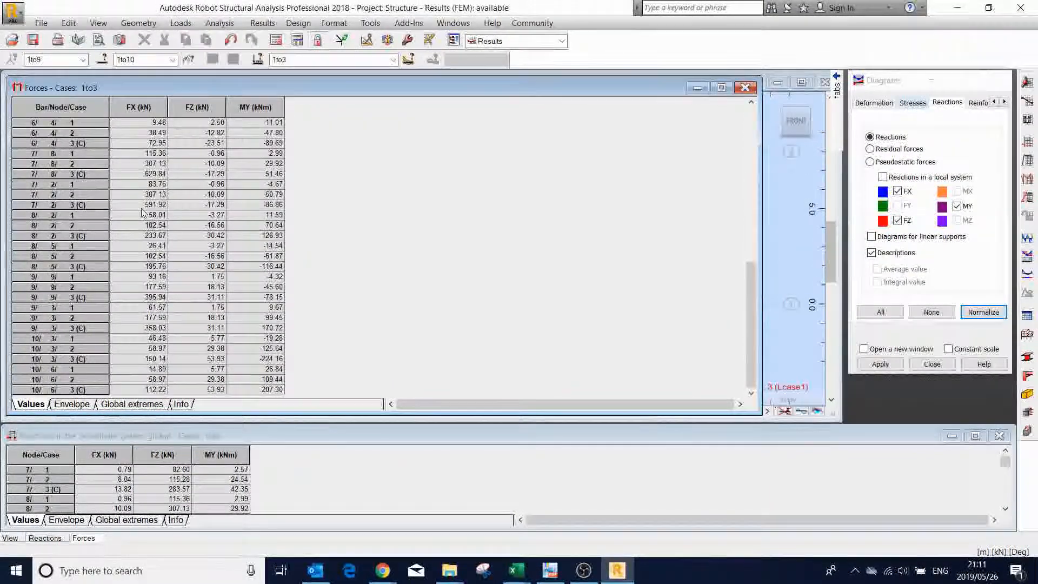
pyautogui.scroll(10, 143, 213)
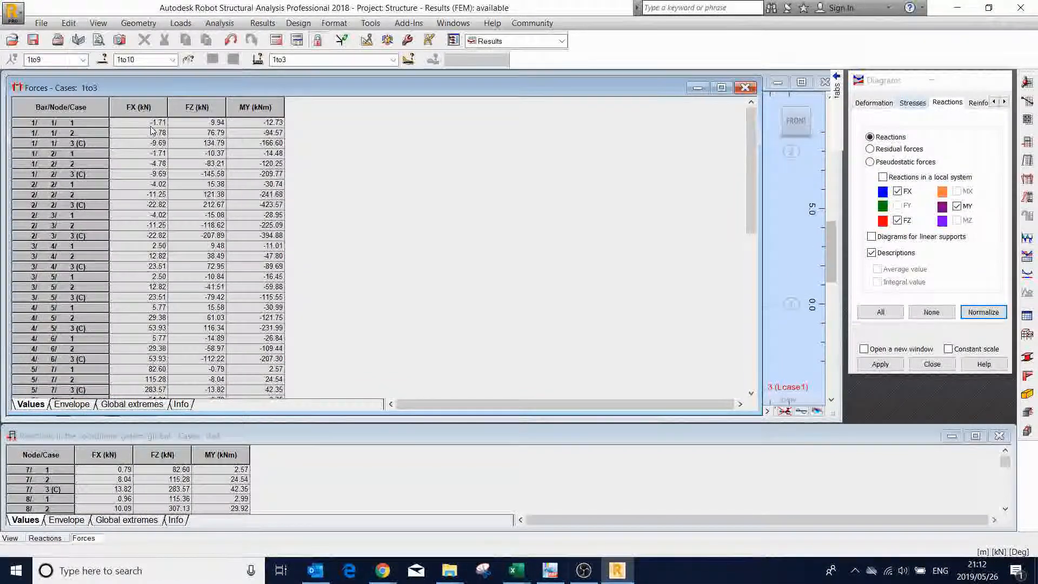
pyautogui.scroll(-10, 155, 135)
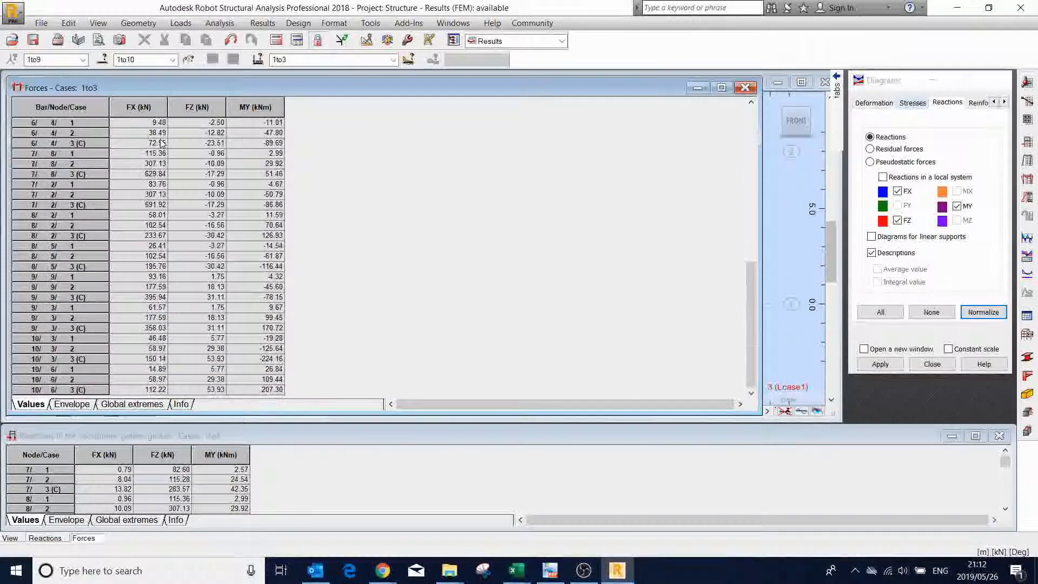
pyautogui.scroll(10, 160, 143)
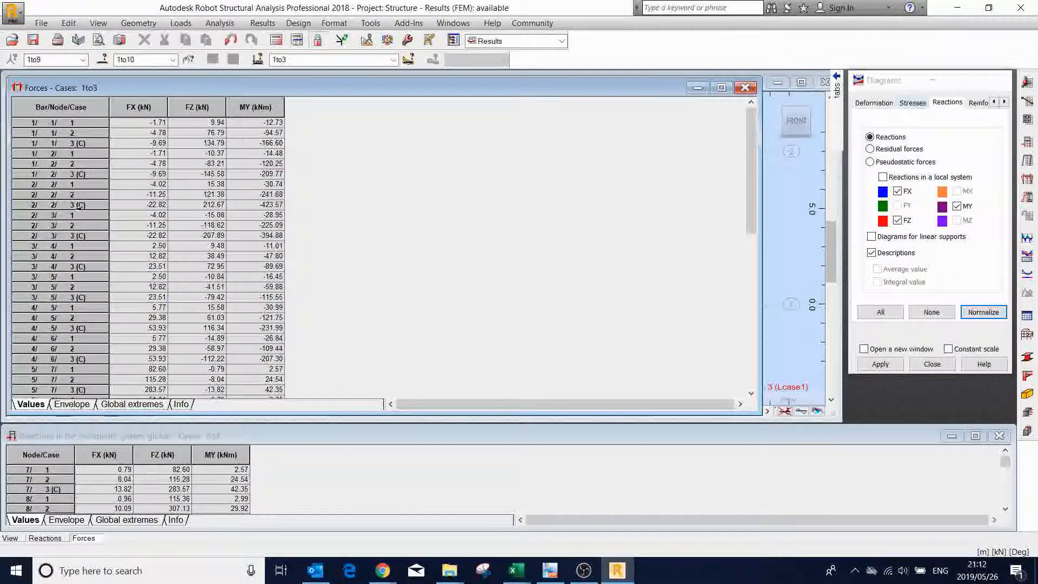
# - Check which load cases can be chosen for the forces table, and close the table to return to the reactions view
pyautogui.click(393, 59)
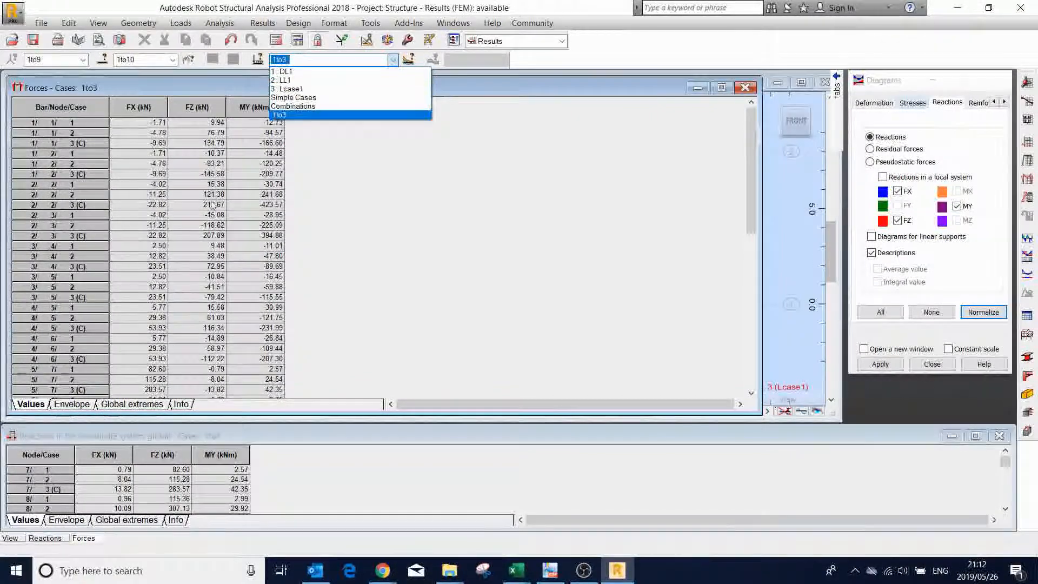
pyautogui.click(148, 162)
pyautogui.scroll(-4, 233, 306)
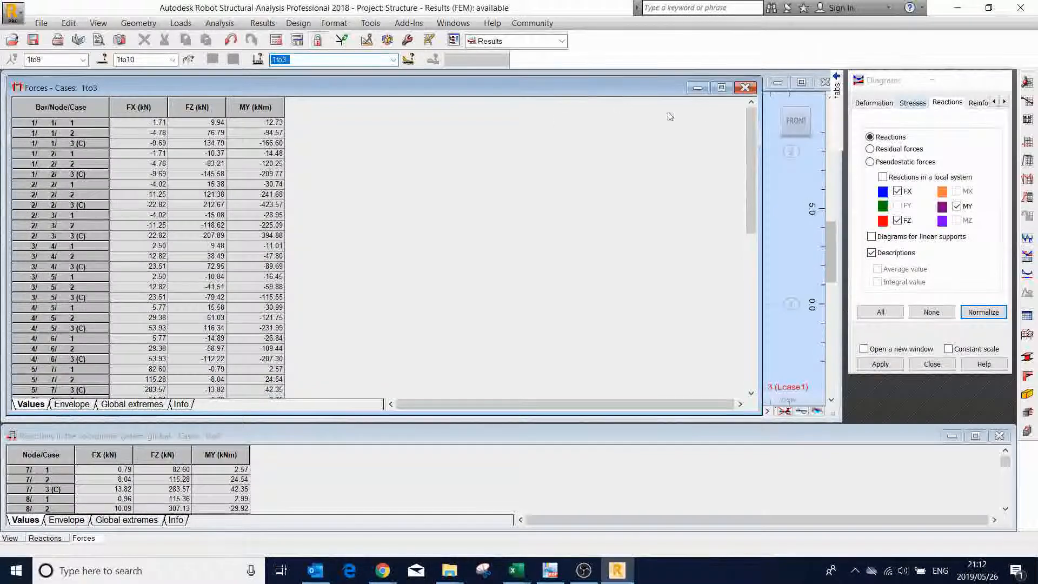
pyautogui.click(745, 88)
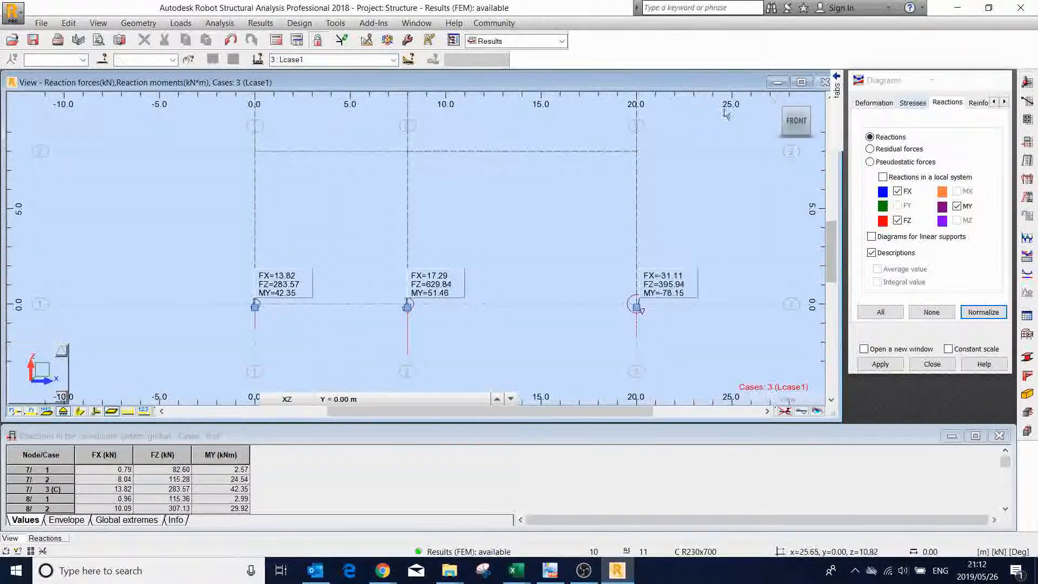
pyautogui.scroll(-2, 346, 324)
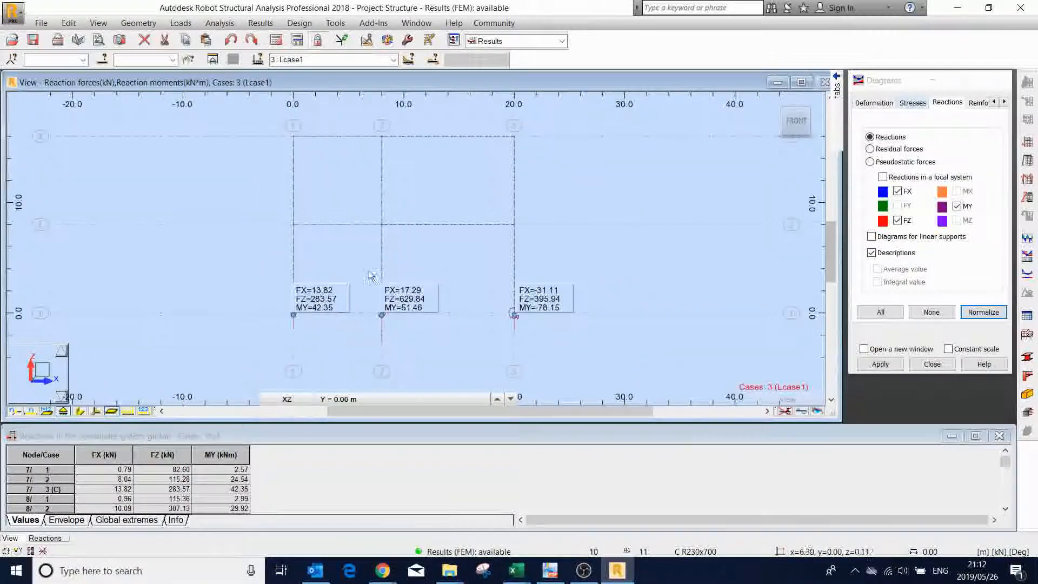
# - Inspect the frame's upper beams and the FX, FZ and MY reactions at its column bases under Lcase1, both close up and as a whole
pyautogui.scroll(1, 317, 123)
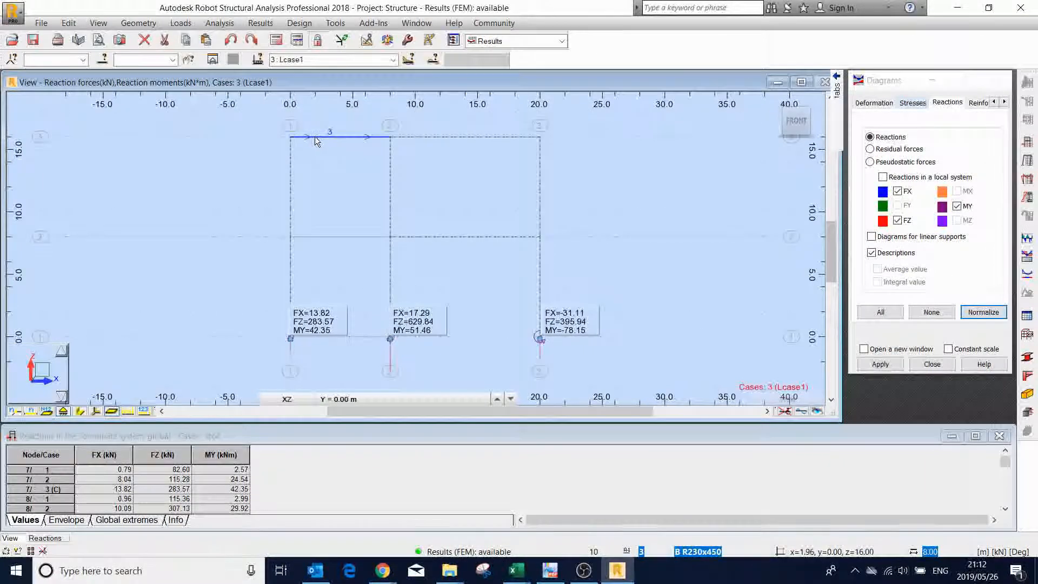
pyautogui.scroll(2, 316, 128)
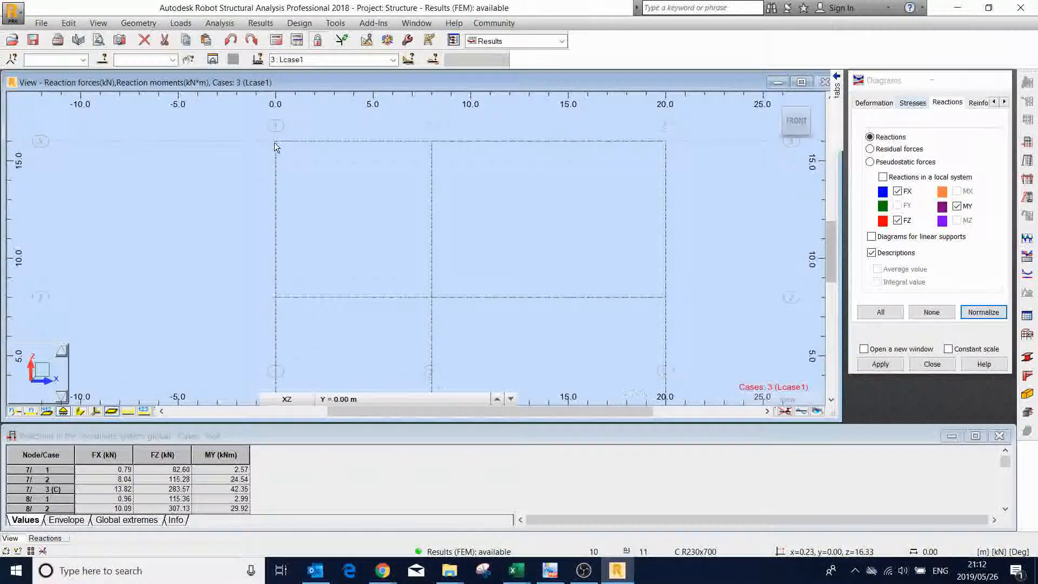
pyautogui.scroll(-3, 274, 142)
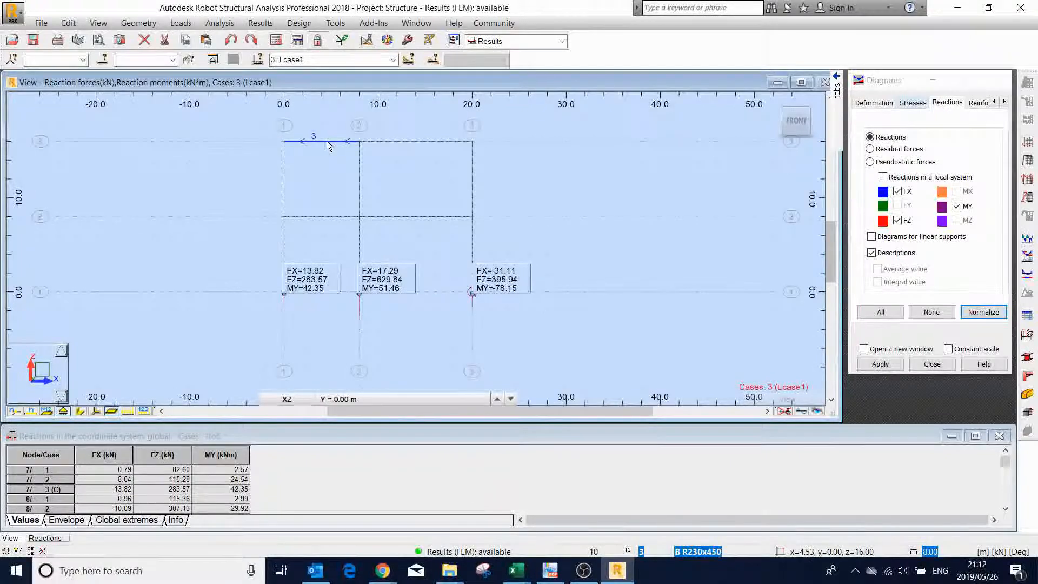
pyautogui.scroll(1, 327, 140)
pyautogui.scroll(-1, 326, 141)
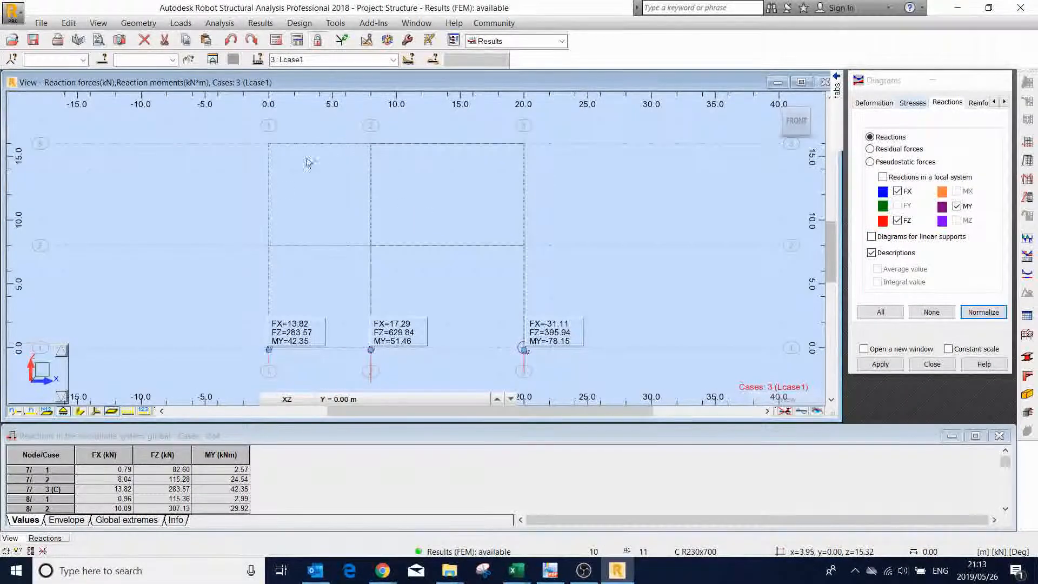
pyautogui.scroll(-1, 311, 229)
pyautogui.scroll(2, 333, 297)
pyautogui.scroll(3, 434, 294)
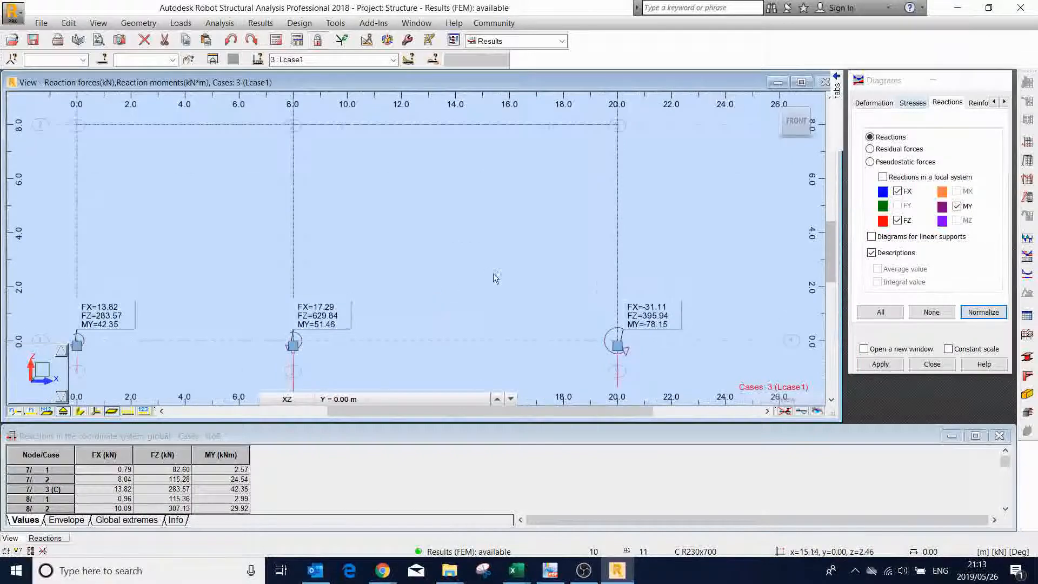
pyautogui.scroll(-3, 498, 277)
pyautogui.scroll(-3, 396, 302)
pyautogui.scroll(2, 490, 286)
pyautogui.scroll(-2, 489, 287)
pyautogui.scroll(-2, 489, 286)
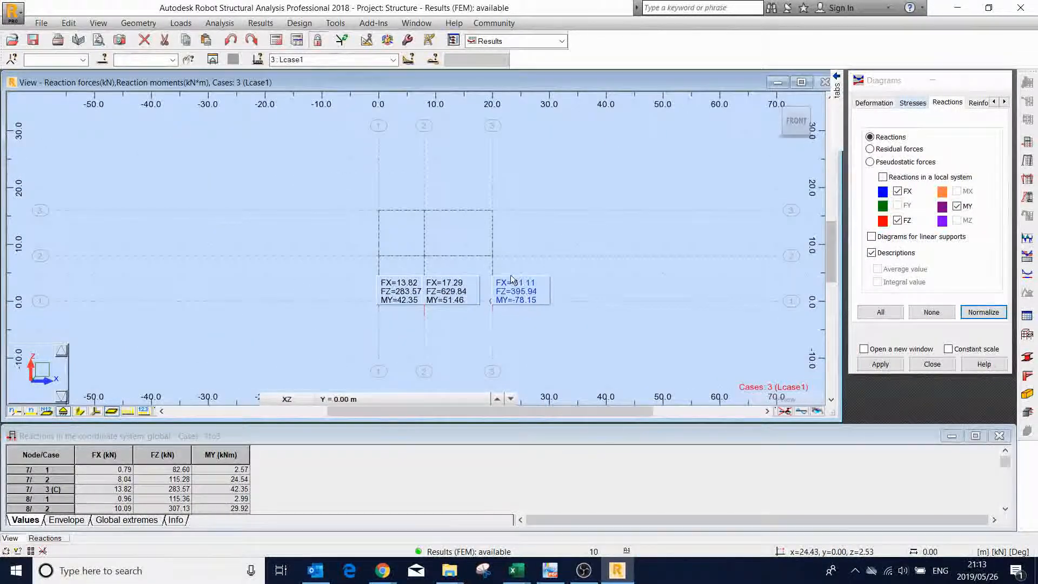
pyautogui.click(583, 571)
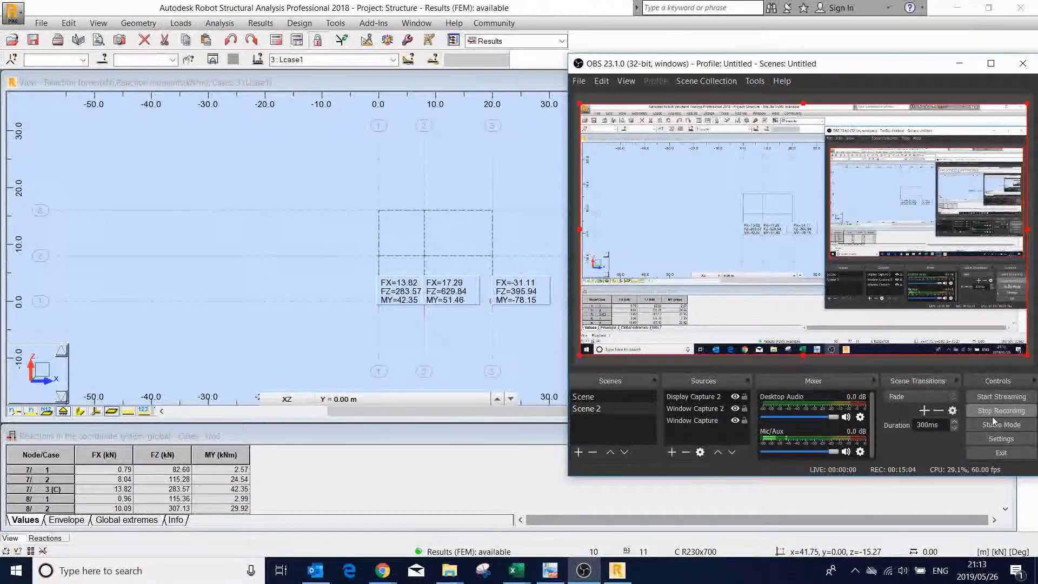